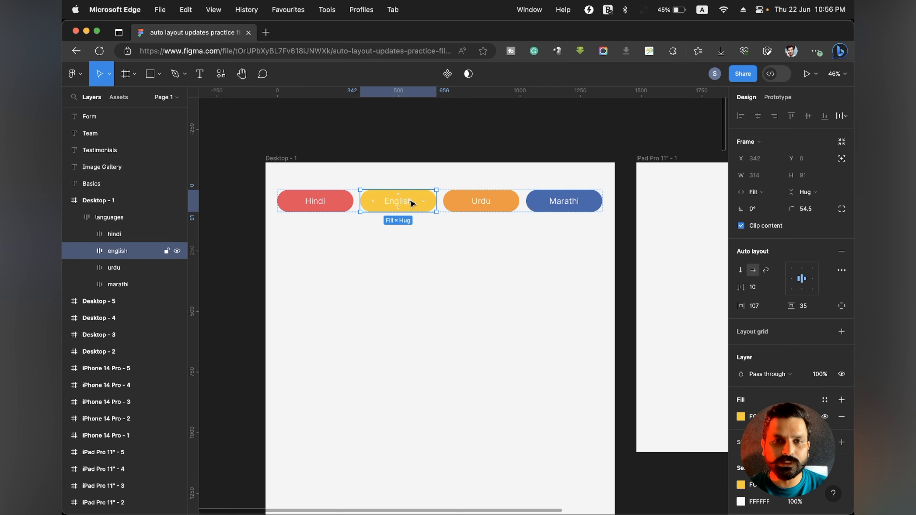
- Try duplicating the English button in the languages row, first four times and again once, undoing the copies each time
{"action": "key", "text": "super+d"}
{"action": "key", "text": "super+d"}
{"action": "key", "text": "super+d"}
{"action": "key", "text": "super+d"}
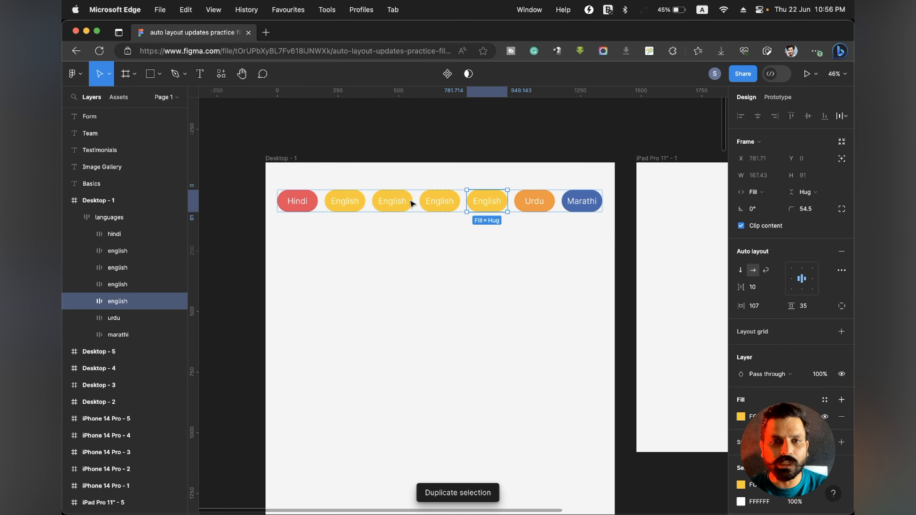
{"action": "key", "text": "super+z"}
{"action": "key", "text": "super+z"}
{"action": "key", "text": "super+z"}
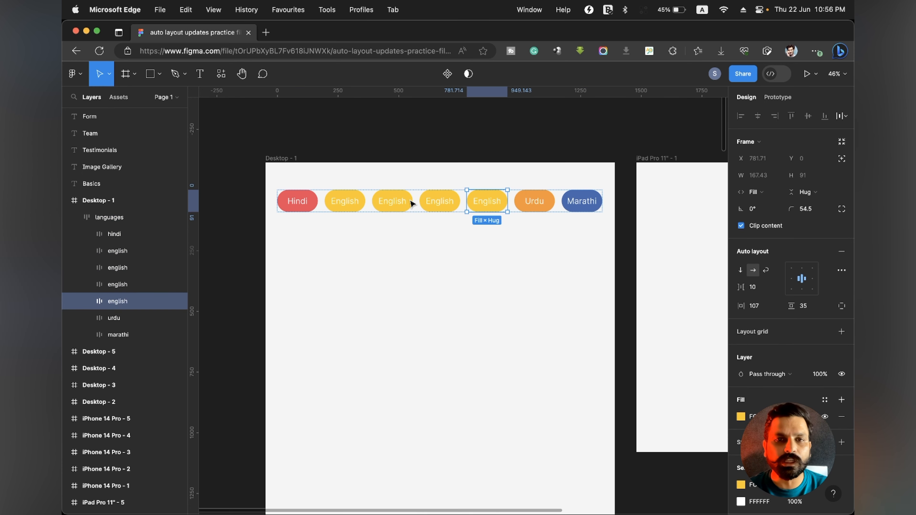
{"action": "key", "text": "super+z"}
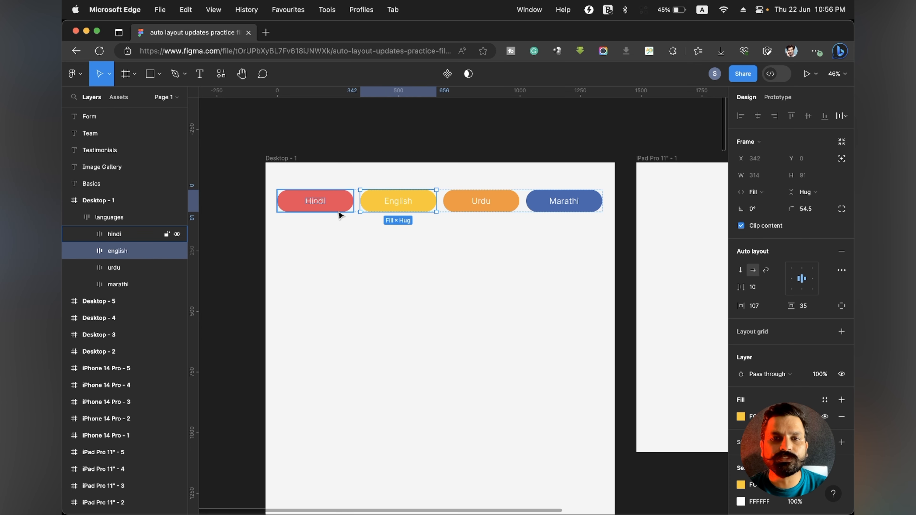
{"action": "key", "text": "super+d"}
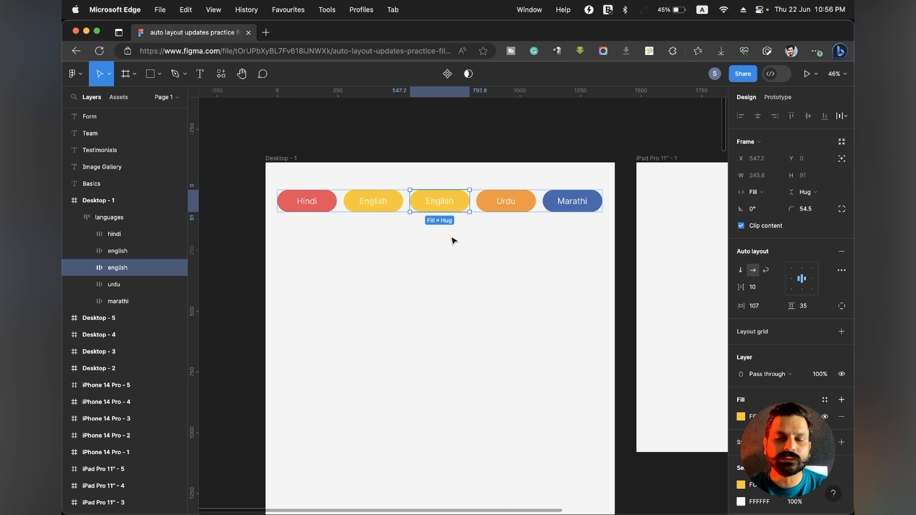
{"action": "key", "text": "super+z"}
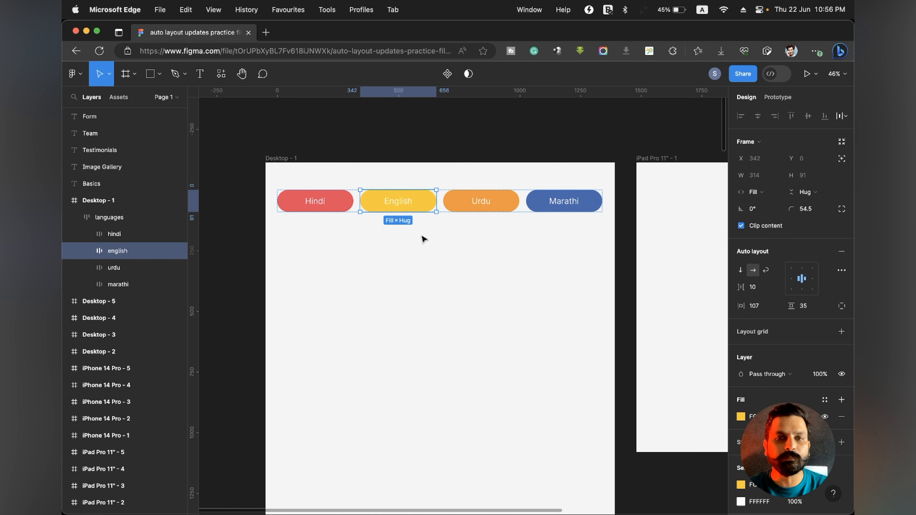
- Try copying the languages row from Desktop - 1 into the iPad Pro 11" - 1 frame, and undo the paste
{"action": "left_click", "coordinate": [422, 236]}
{"action": "left_click", "coordinate": [491, 196]}
{"action": "scroll", "coordinate": [492, 196], "scroll_direction": "right", "scroll_amount": 3}
{"action": "scroll", "coordinate": [491, 196], "scroll_direction": "down", "scroll_amount": 3}
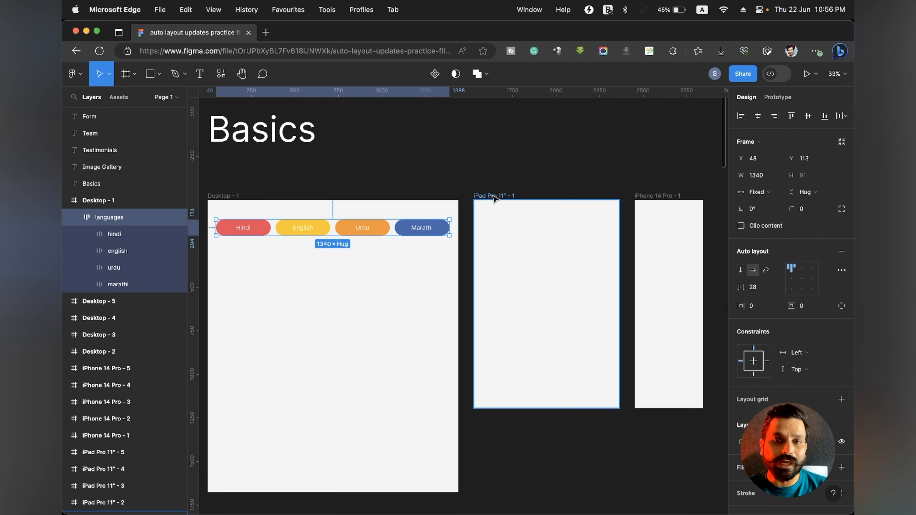
{"action": "key", "text": "super+c"}
{"action": "left_click", "coordinate": [503, 248]}
{"action": "key", "text": "super+v"}
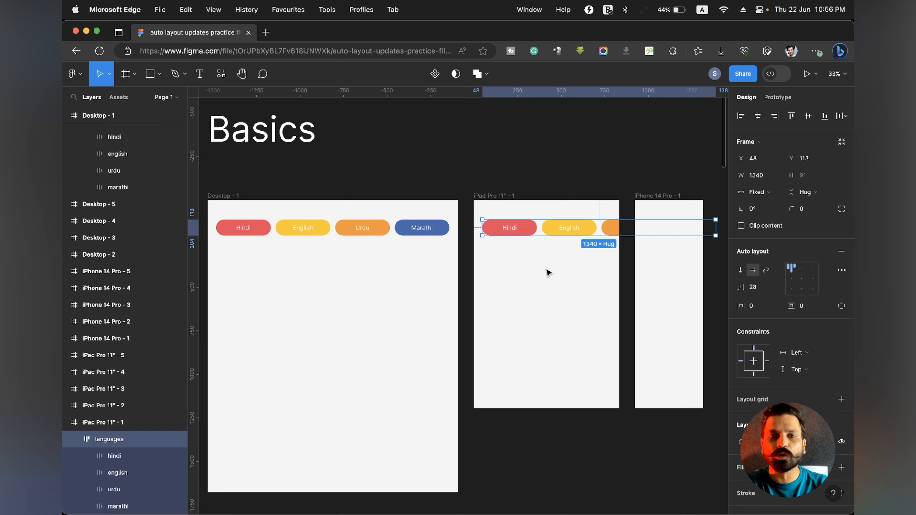
{"action": "key", "text": "super+z"}
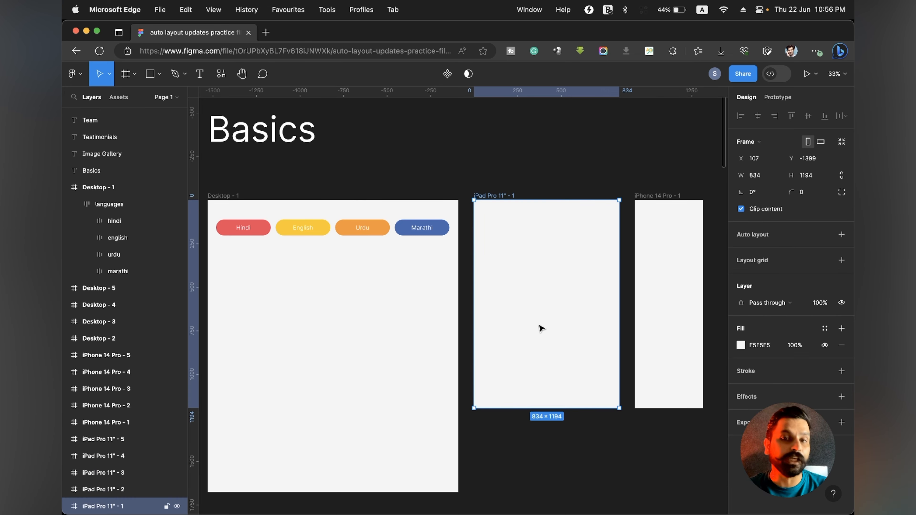
{"action": "scroll", "coordinate": [541, 328], "scroll_direction": "left", "scroll_amount": 3}
{"action": "scroll", "coordinate": [541, 328], "scroll_direction": "up", "scroll_amount": 1}
{"action": "scroll", "coordinate": [435, 334], "scroll_direction": "up", "scroll_amount": 5}
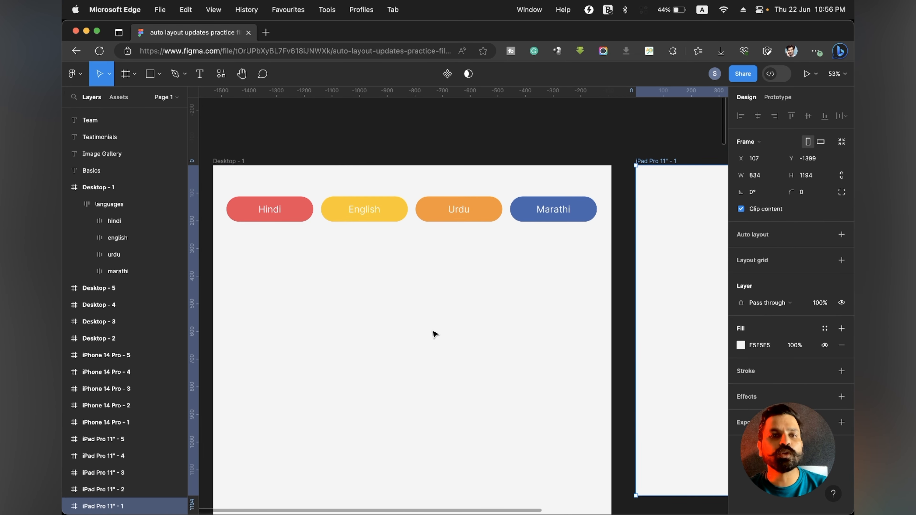
{"action": "scroll", "coordinate": [434, 333], "scroll_direction": "left", "scroll_amount": 1}
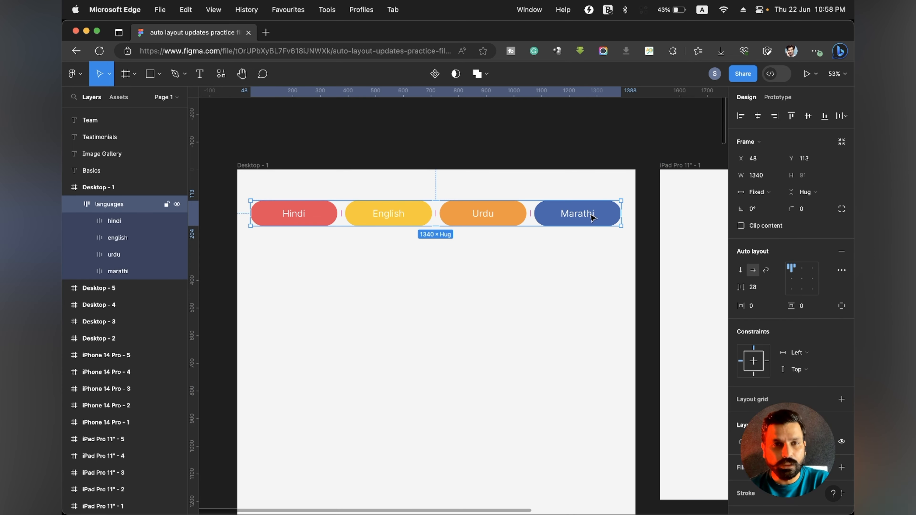
{"action": "left_click", "coordinate": [591, 217]}
{"action": "left_click", "coordinate": [483, 213], "text": "shift"}
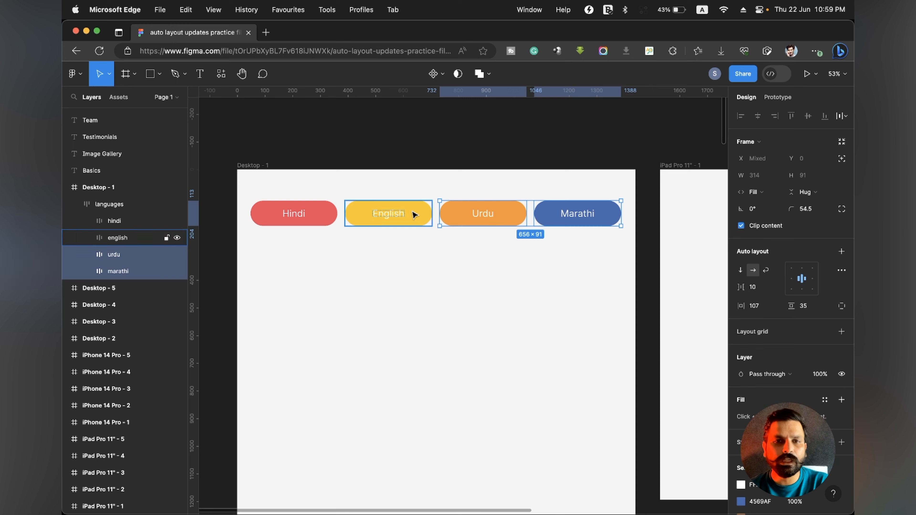
{"action": "left_click", "coordinate": [393, 211], "text": "shift"}
{"action": "left_click", "coordinate": [288, 215], "text": "shift"}
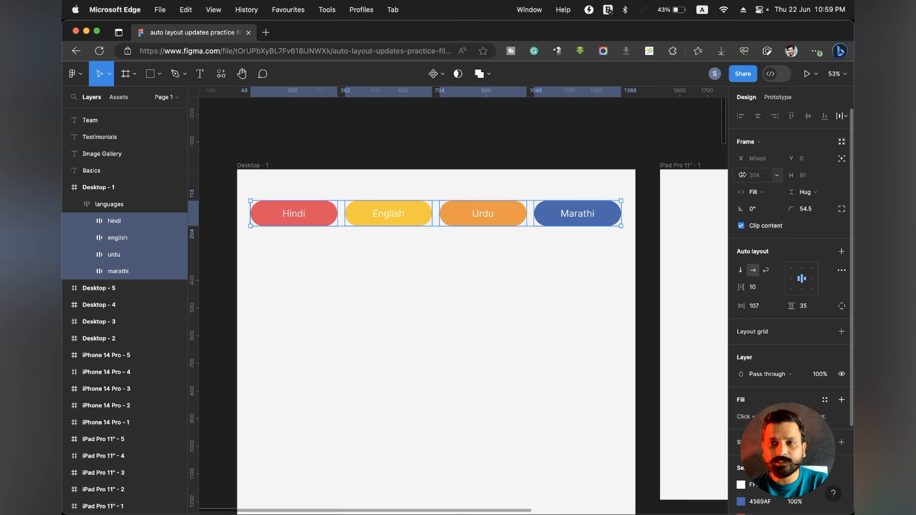
{"action": "left_click", "coordinate": [776, 176]}
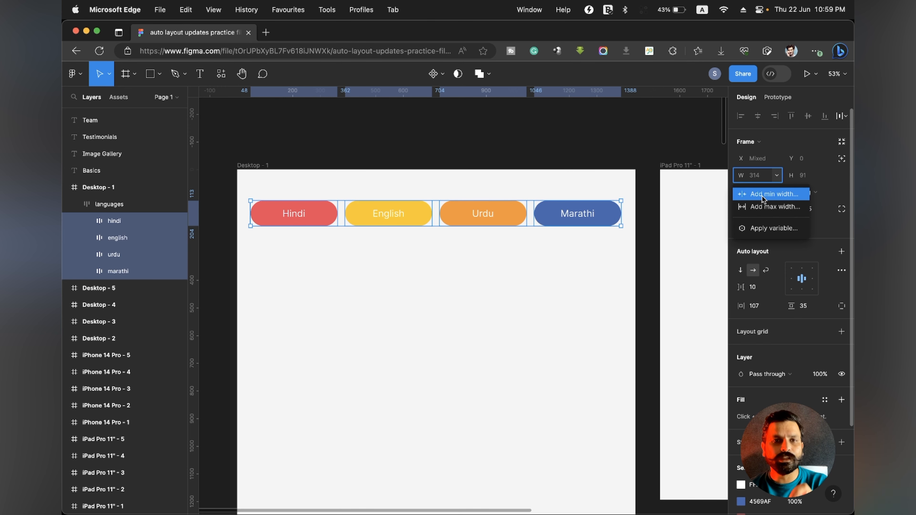
{"action": "left_click", "coordinate": [562, 249]}
- Try narrowing the languages frame on Desktop - 1 to a width of about 970, and undo the resize
{"action": "left_click", "coordinate": [595, 196]}
{"action": "left_click", "coordinate": [594, 223]}
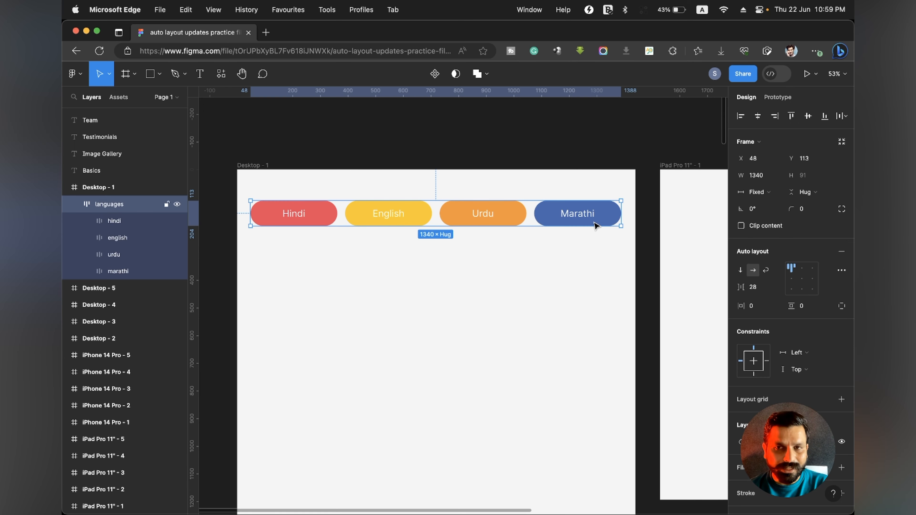
{"action": "left_click_drag", "start_coordinate": [621, 213], "coordinate": [519, 213]}
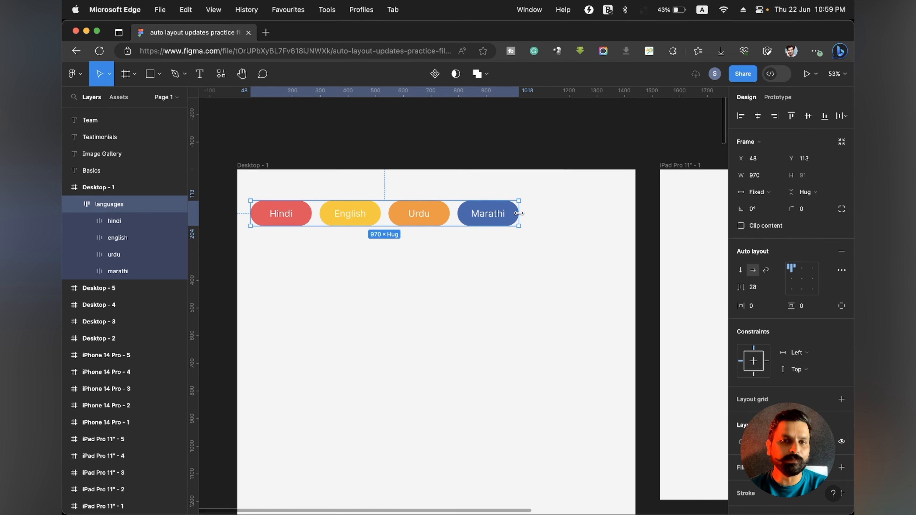
{"action": "key", "text": "super+z"}
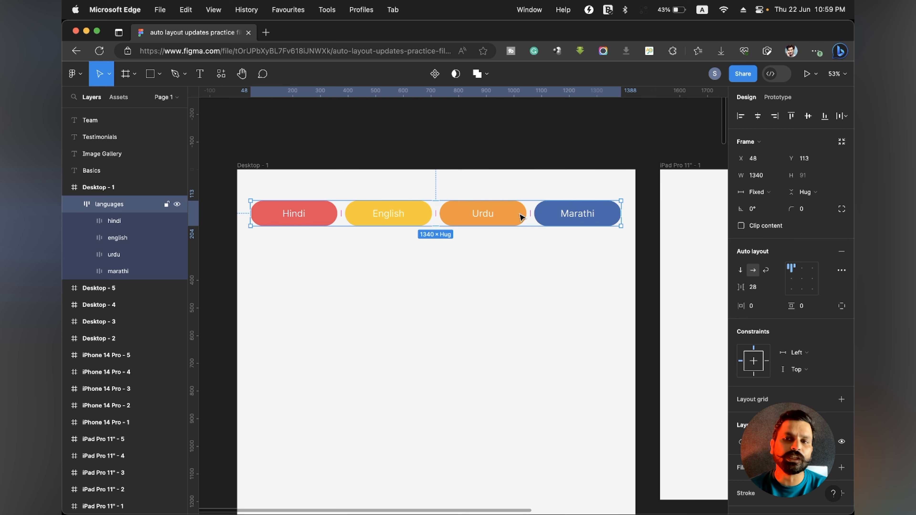
- Add a minimum width of 250 to the Marathi, Urdu, English and Hindi buttons together
{"action": "left_click", "coordinate": [595, 210]}
{"action": "left_click", "coordinate": [483, 216], "text": "shift"}
{"action": "left_click", "coordinate": [392, 213], "text": "shift"}
{"action": "left_click", "coordinate": [323, 212], "text": "shift"}
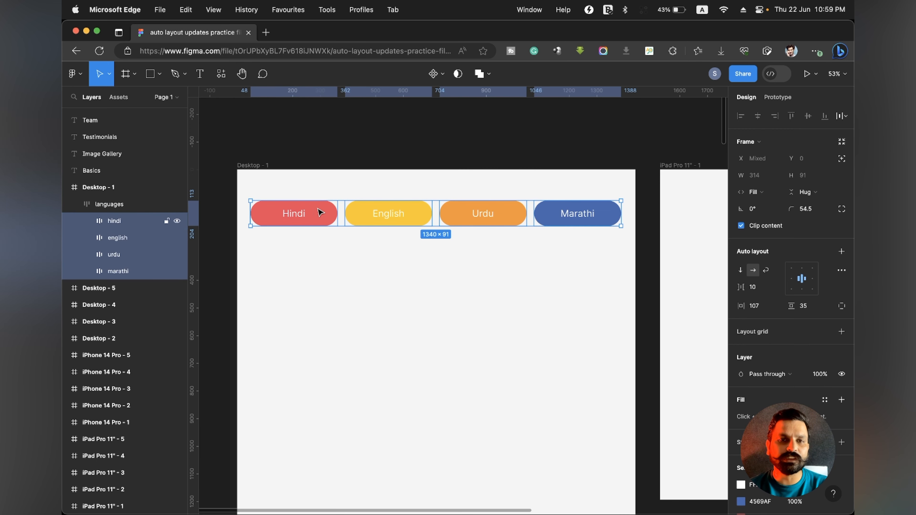
{"action": "left_click", "coordinate": [776, 177]}
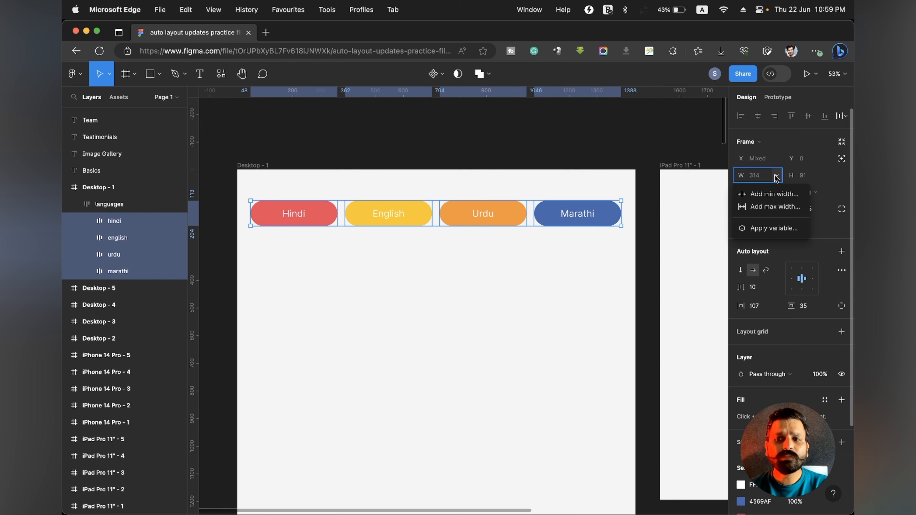
{"action": "left_click", "coordinate": [771, 191]}
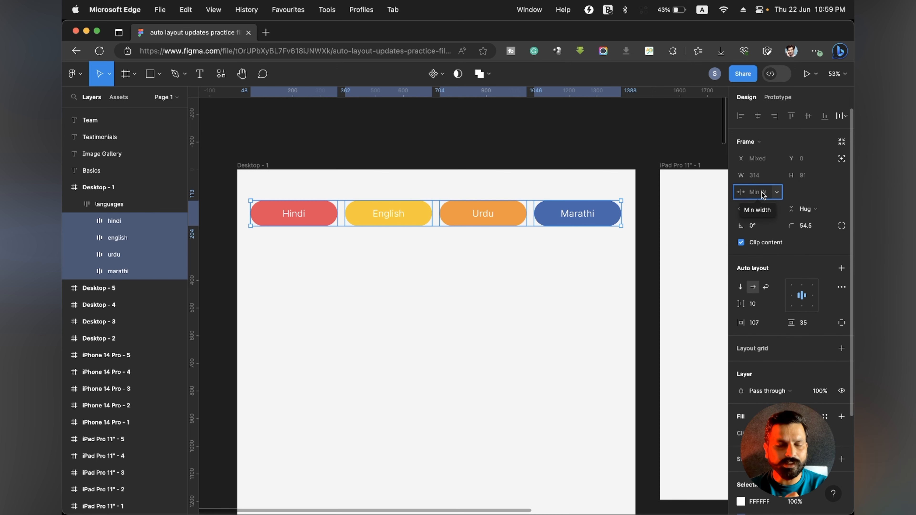
{"action": "type", "text": "250"}
{"action": "key", "text": "Return"}
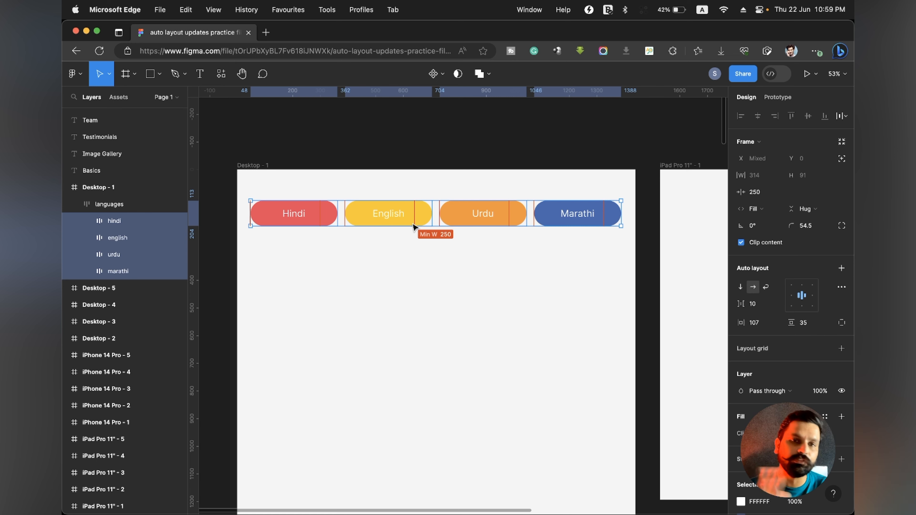
- Switch the auto layout of the languages frame on Desktop - 1 from horizontal to wrap
{"action": "left_click", "coordinate": [598, 259]}
{"action": "left_click", "coordinate": [578, 213]}
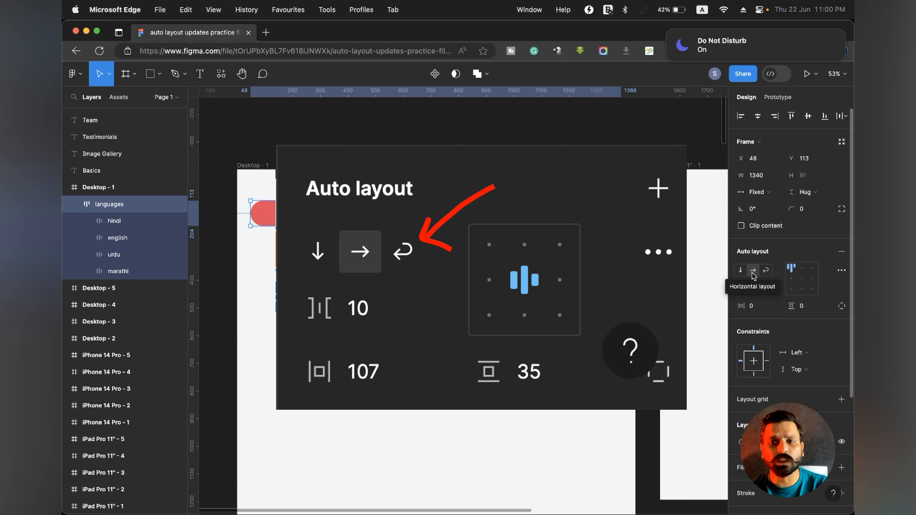
{"action": "left_click", "coordinate": [765, 271]}
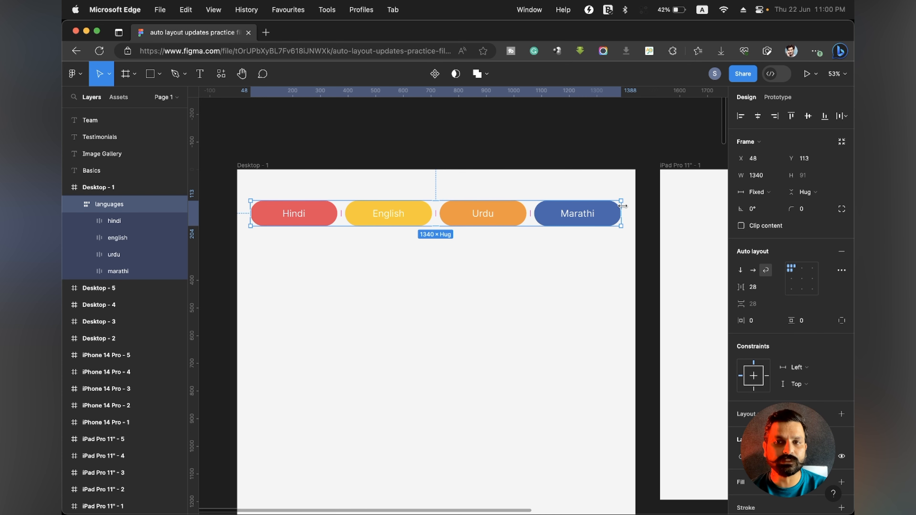
- Test the wrapping by narrowing the languages frame to about 1084 and further to about 1023, and undo the resizing
{"action": "left_click_drag", "start_coordinate": [623, 205], "coordinate": [554, 220]}
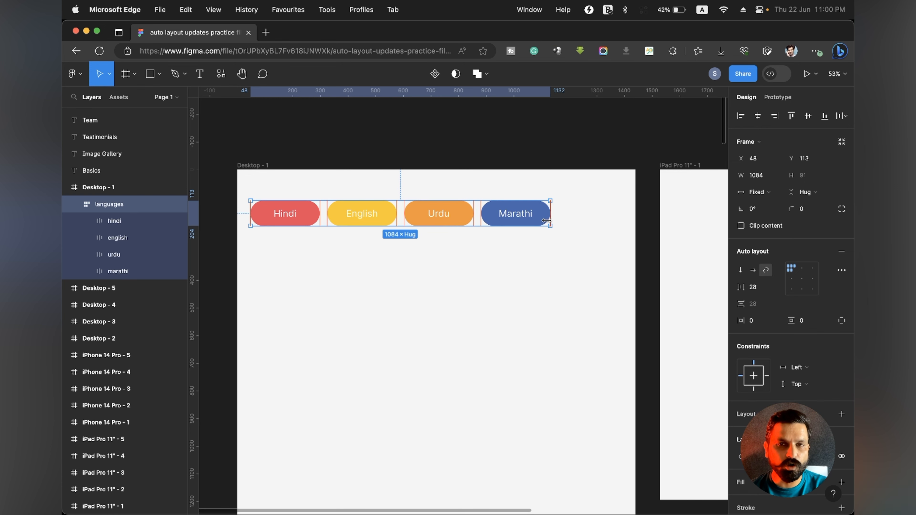
{"action": "mouse_move", "coordinate": [546, 220]}
{"action": "left_mouse_down"}
{"action": "mouse_move", "coordinate": [441, 223]}
{"action": "mouse_move", "coordinate": [355, 210]}
{"action": "mouse_move", "coordinate": [621, 226]}
{"action": "mouse_move", "coordinate": [590, 212]}
{"action": "mouse_move", "coordinate": [533, 217]}
{"action": "left_mouse_up"}
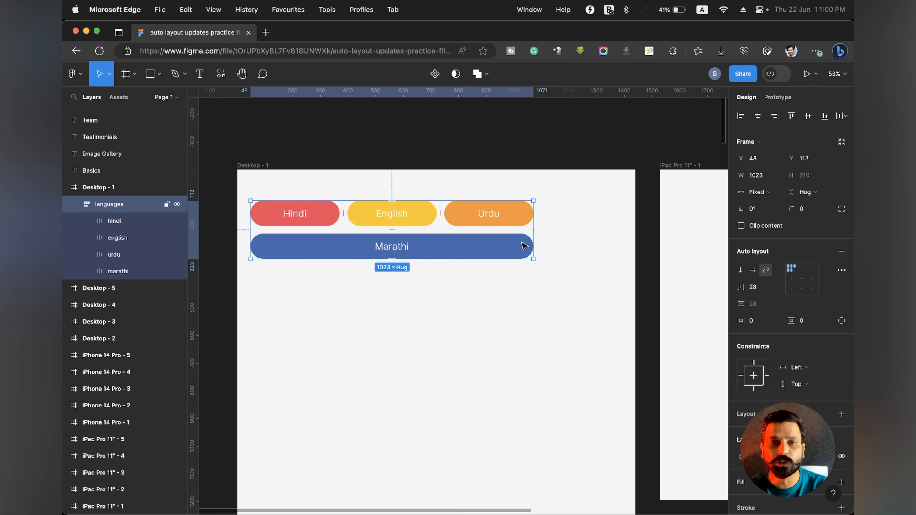
{"action": "key", "text": "super+z"}
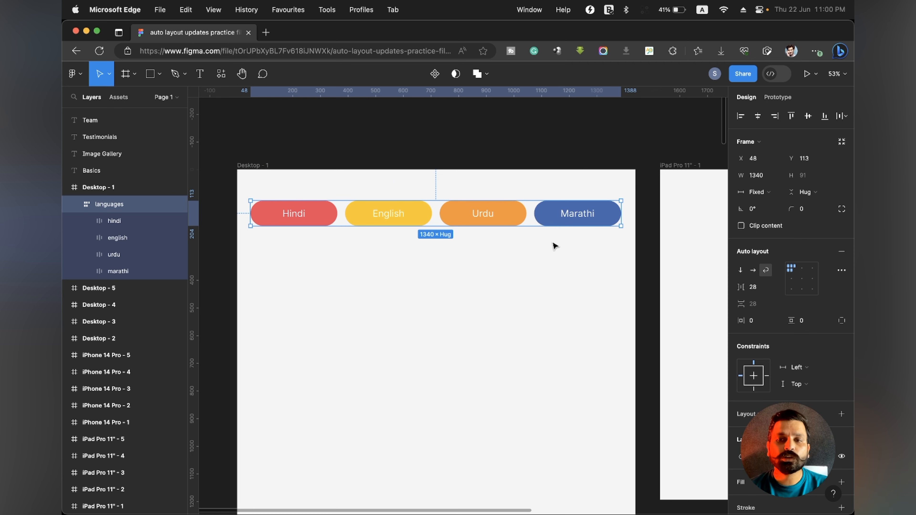
- Add a maximum width of 314 to all four language buttons in the wrapped row
{"action": "left_click", "coordinate": [594, 214]}
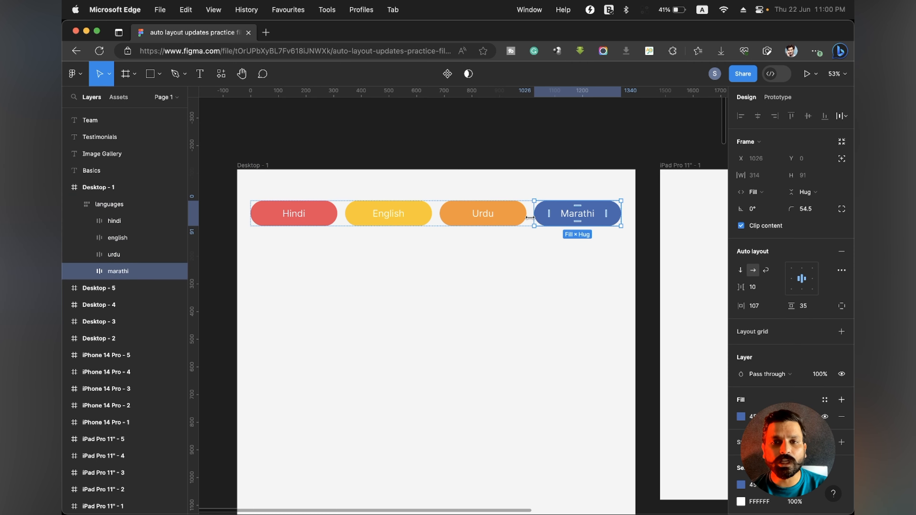
{"action": "left_click", "coordinate": [512, 220], "text": "shift"}
{"action": "left_click", "coordinate": [416, 221], "text": "shift"}
{"action": "left_click", "coordinate": [331, 220], "text": "shift"}
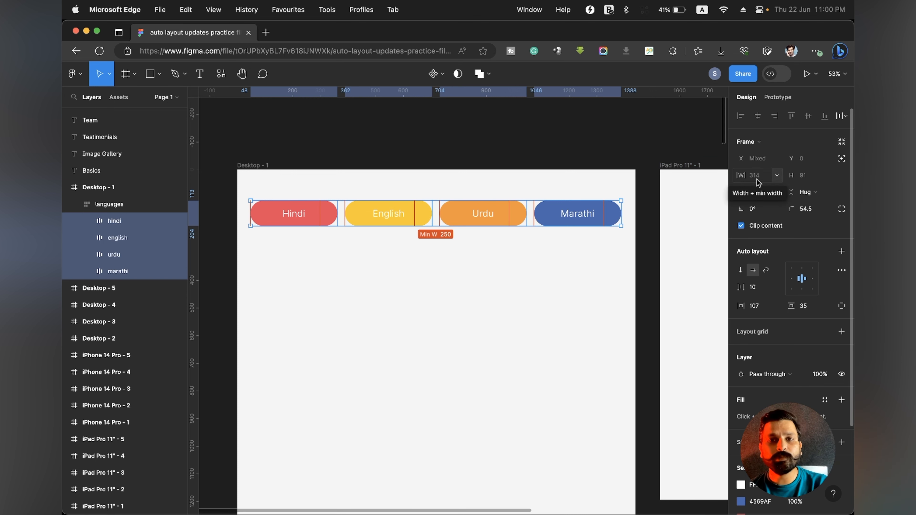
{"action": "left_click", "coordinate": [777, 176]}
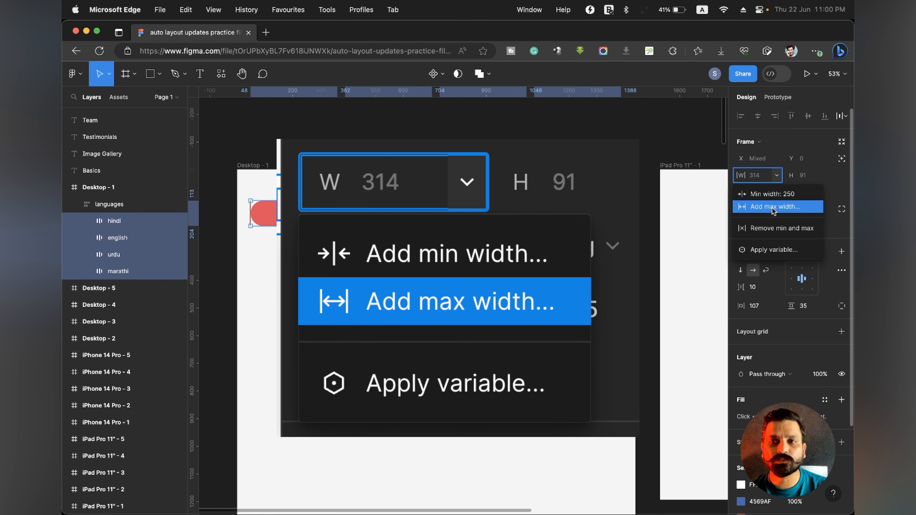
{"action": "left_click", "coordinate": [772, 208]}
{"action": "type", "text": "314"}
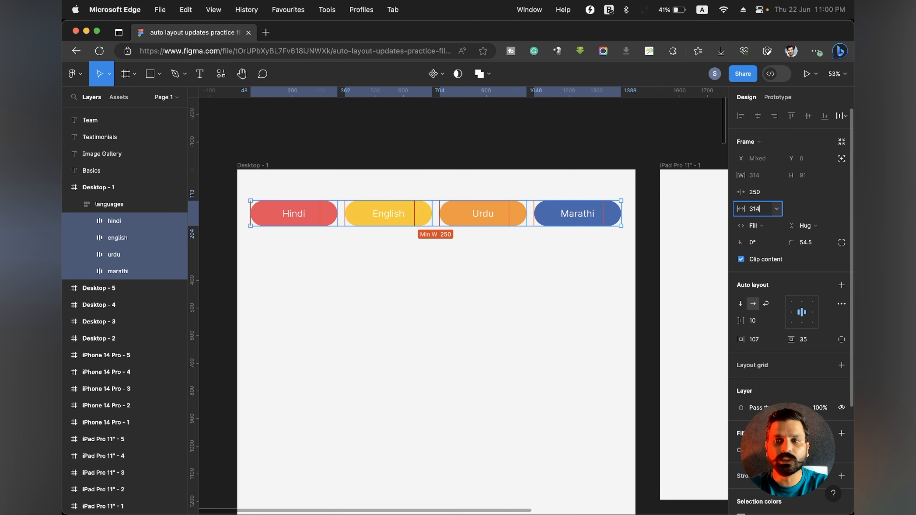
{"action": "key", "text": "Return"}
- Try resizing the languages frame to test how its buttons wrap within their width limits
{"action": "left_click", "coordinate": [546, 307]}
{"action": "left_click", "coordinate": [578, 222]}
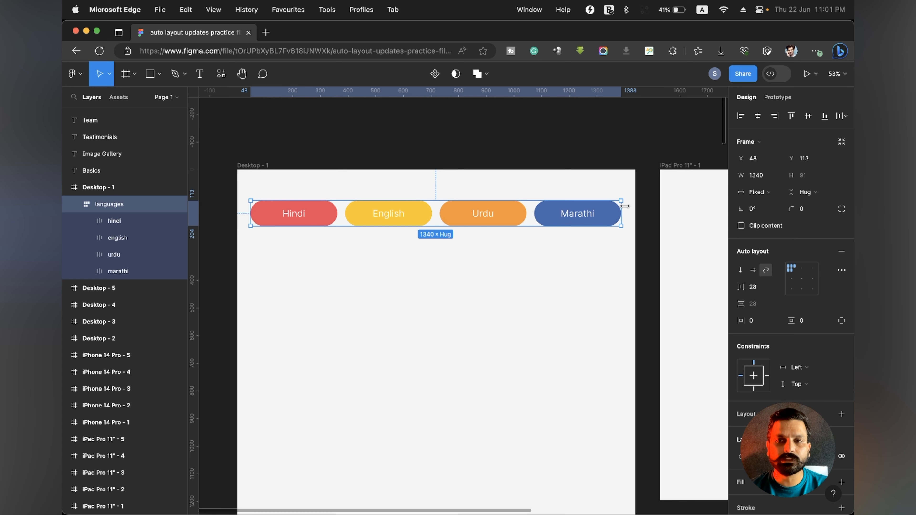
{"action": "left_click_drag", "start_coordinate": [621, 201], "coordinate": [621, 233]}
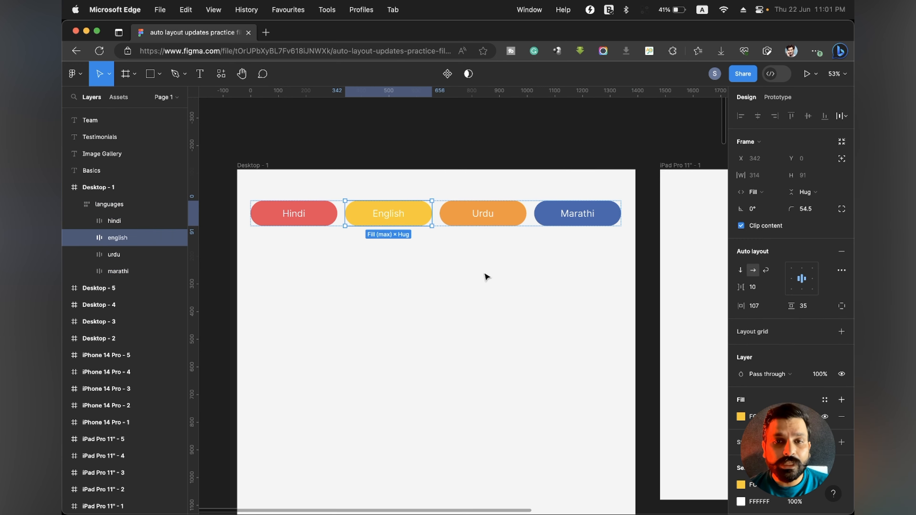
{"action": "left_click", "coordinate": [485, 275]}
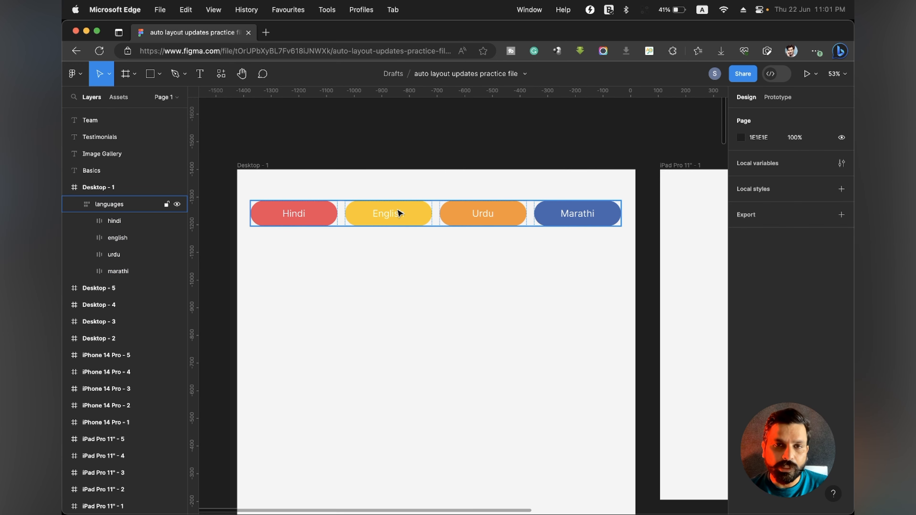
- Duplicate the English button six times inside the wrapping languages frame
{"action": "double_click", "coordinate": [397, 210]}
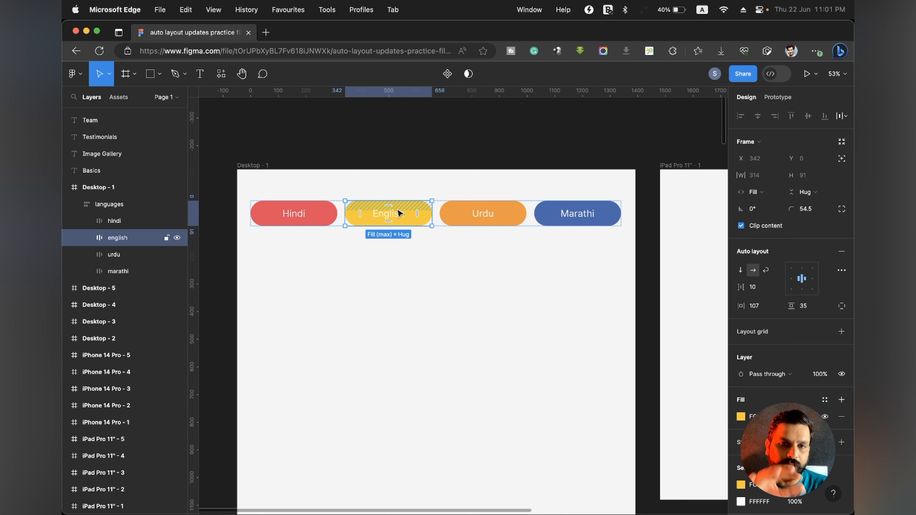
{"action": "key", "text": "super+d"}
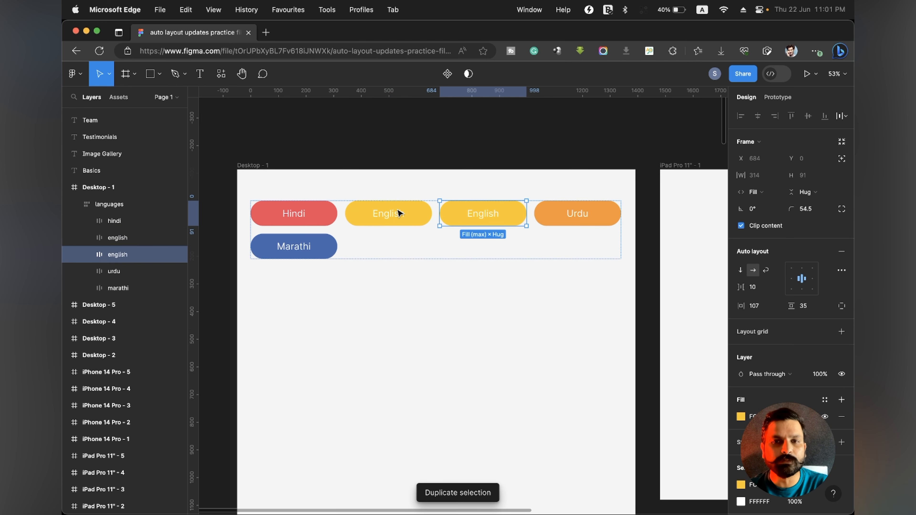
{"action": "key", "text": "super+d"}
{"action": "key", "text": "super+d"}
{"action": "key", "text": "super+d"}
{"action": "key", "text": "super+d"}
{"action": "key", "text": "super+d"}
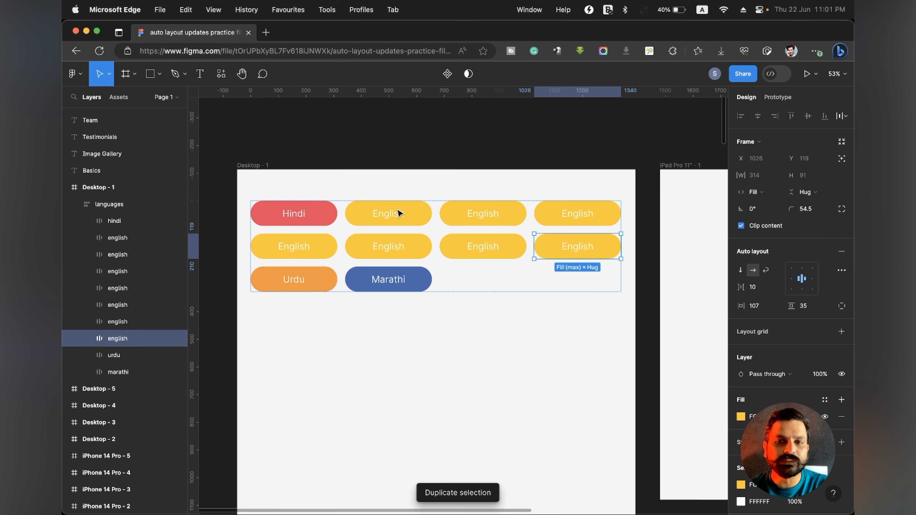
- Duplicate the English button nine more times inside the wrapping languages frame
{"action": "key", "text": "super+d"}
{"action": "key", "text": "super+d"}
{"action": "key", "text": "super+d"}
{"action": "key", "text": "super+d"}
{"action": "key", "text": "super+d"}
{"action": "key", "text": "super+d"}
{"action": "key", "text": "super+d"}
{"action": "key", "text": "super+d"}
{"action": "key", "text": "super+d"}
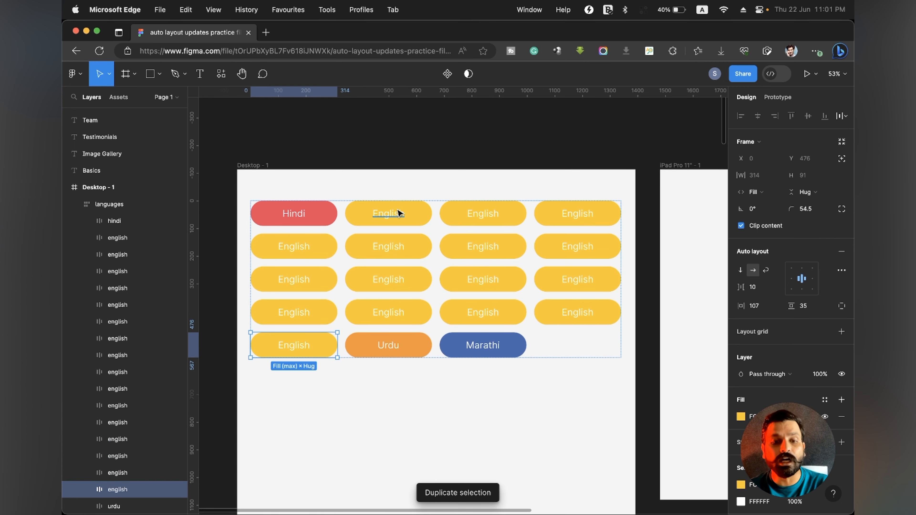
{"action": "left_click", "coordinate": [405, 394]}
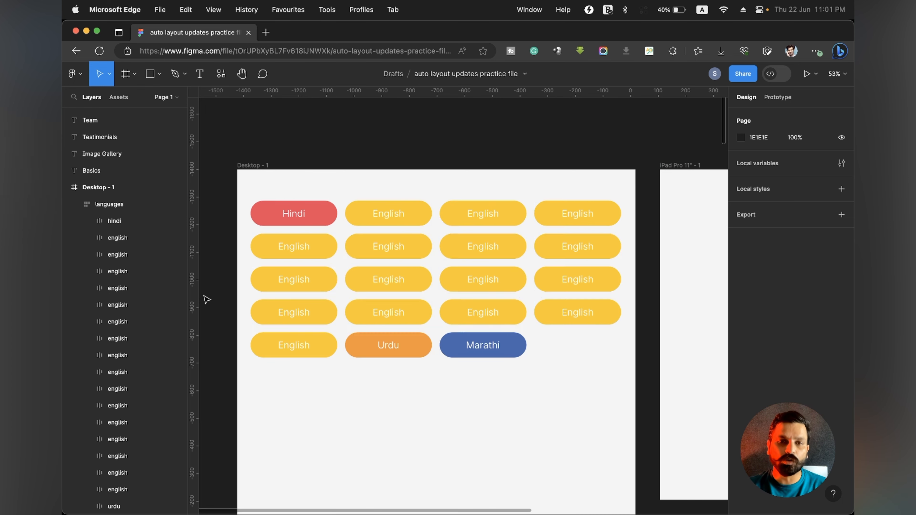
- Undo all the English button duplications, keeping only the original four language buttons
{"action": "key", "text": "super+z"}
{"action": "key", "text": "super+z"}
{"action": "key", "text": "super+z"}
{"action": "key", "text": "super+z"}
{"action": "key", "text": "super+z"}
{"action": "key", "text": "super+z"}
{"action": "key", "text": "super+z"}
{"action": "key", "text": "super+z"}
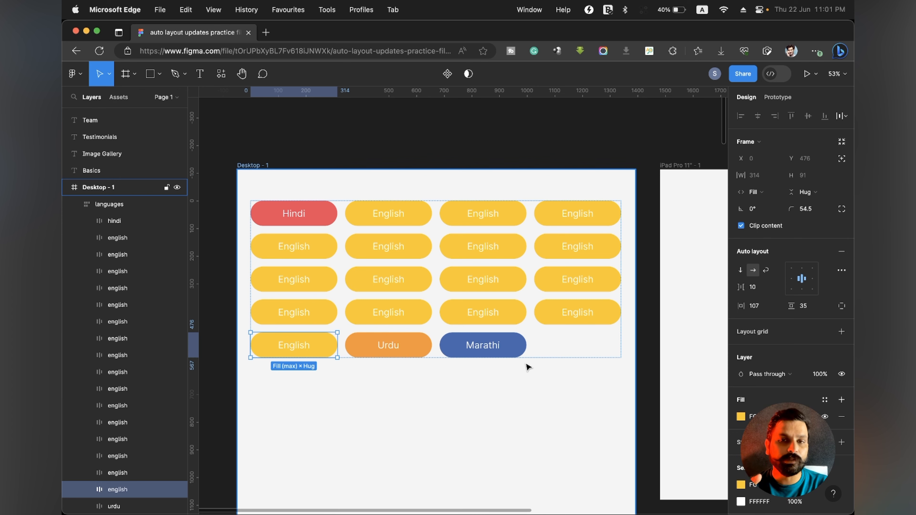
{"action": "key", "text": "super+z"}
{"action": "key", "text": "super+z"}
{"action": "key", "text": "super+z"}
{"action": "key", "text": "super+z"}
{"action": "key", "text": "super+z"}
{"action": "key", "text": "super+z"}
{"action": "key", "text": "super+z"}
{"action": "key", "text": "super+z"}
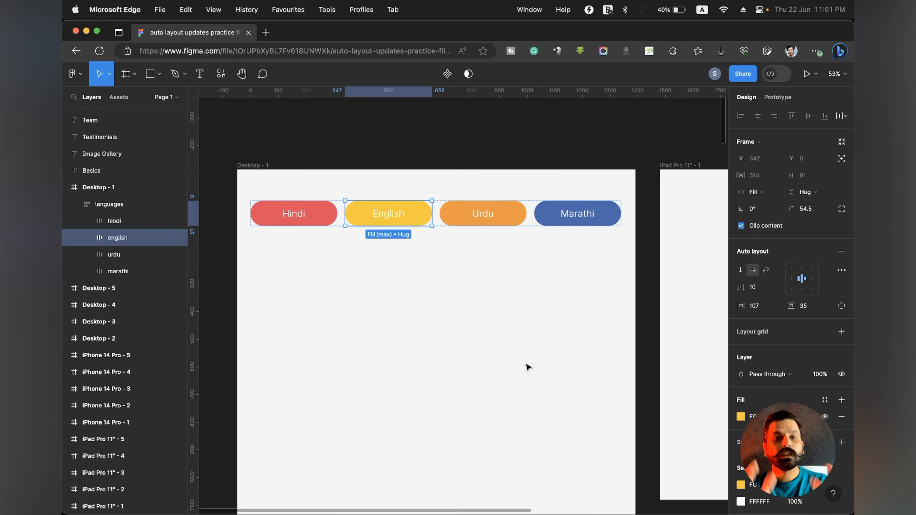
- Copy the languages frame from Desktop - 1 and paste it into the iPad Pro 11" - 1 frame
{"action": "left_click", "coordinate": [521, 379]}
{"action": "scroll", "coordinate": [518, 384], "scroll_direction": "down", "scroll_amount": 5}
{"action": "scroll", "coordinate": [521, 387], "scroll_direction": "down", "scroll_amount": 1}
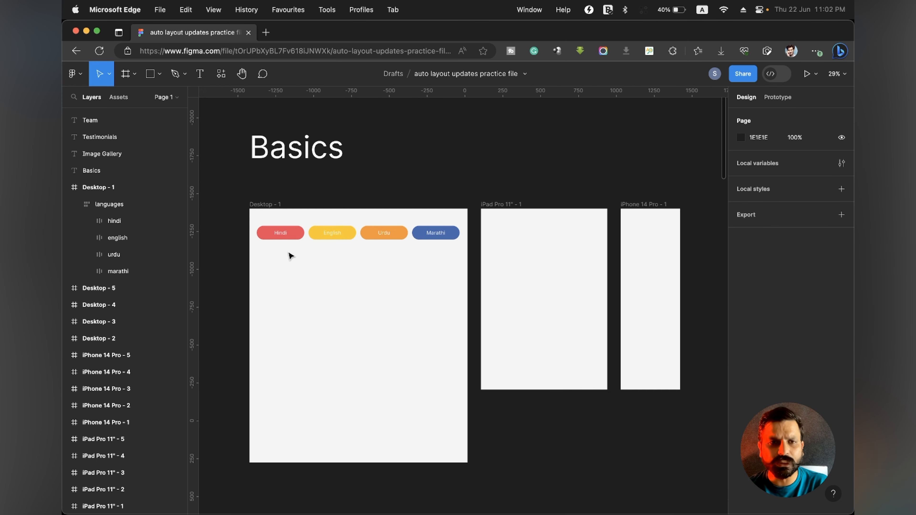
{"action": "left_click", "coordinate": [283, 238]}
{"action": "key", "text": "super+c"}
{"action": "left_click", "coordinate": [546, 250]}
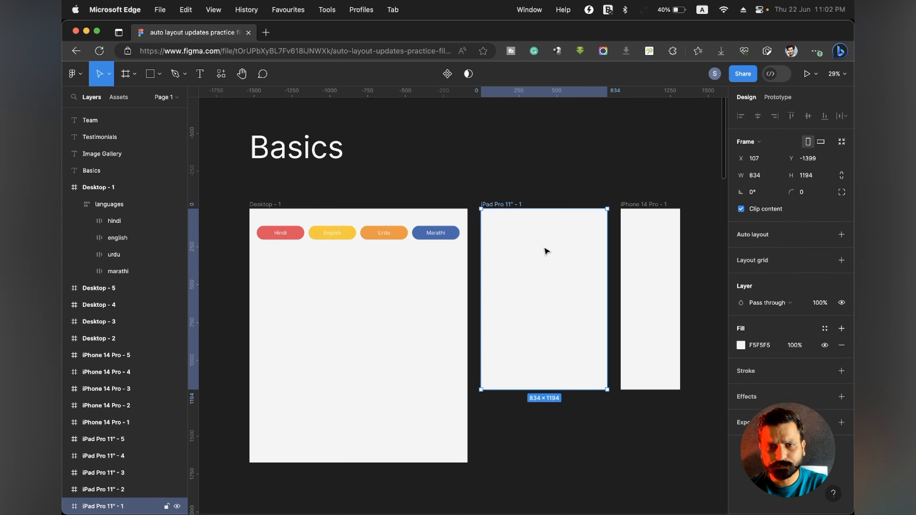
{"action": "key", "text": "super+v"}
- Narrow the pasted languages frame to a width of about 666 and centre it horizontally in the iPad Pro 11" - 1 frame
{"action": "scroll", "coordinate": [531, 264], "scroll_direction": "up", "scroll_amount": 1}
{"action": "scroll", "coordinate": [530, 264], "scroll_direction": "right", "scroll_amount": 4}
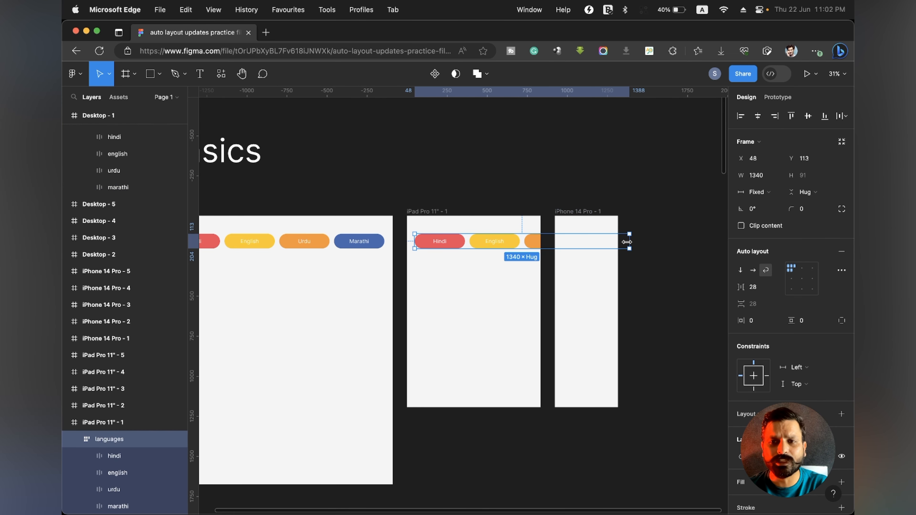
{"action": "left_click_drag", "start_coordinate": [631, 240], "coordinate": [522, 241]}
{"action": "left_click", "coordinate": [757, 115]}
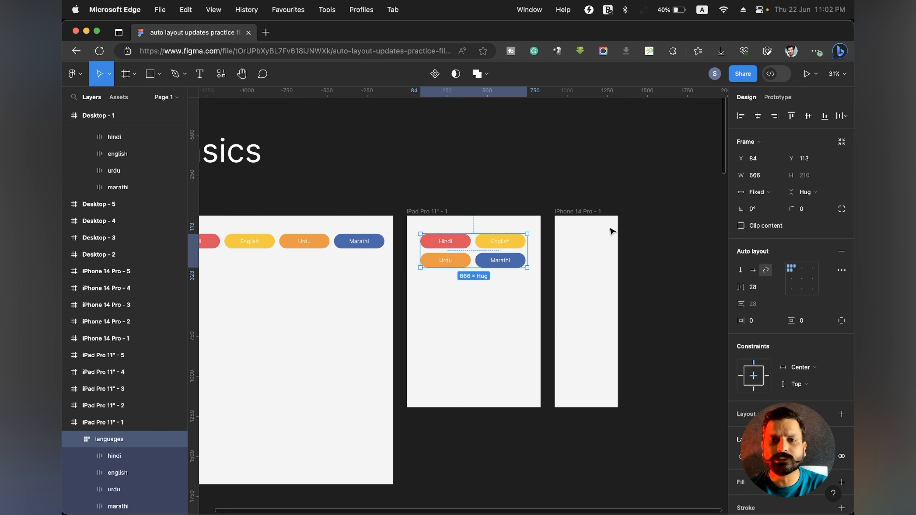
- Duplicate the iPad's languages frame into iPhone 14 Pro - 1 and narrow it so the buttons stack in one column
{"action": "scroll", "coordinate": [517, 317], "scroll_direction": "right", "scroll_amount": 2}
{"action": "left_click_drag", "start_coordinate": [465, 249], "coordinate": [560, 247]}
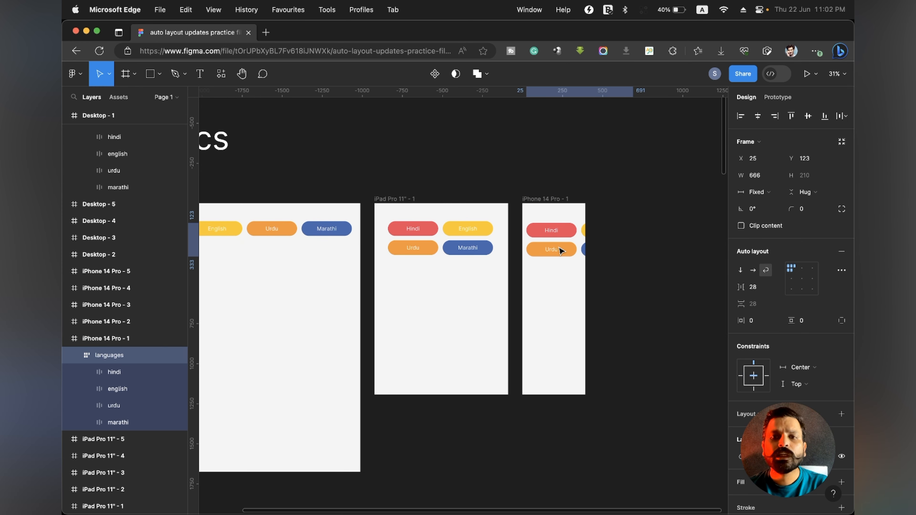
{"action": "left_click_drag", "start_coordinate": [638, 232], "coordinate": [580, 231]}
{"action": "left_click", "coordinate": [637, 254]}
{"action": "scroll", "coordinate": [638, 254], "scroll_direction": "left", "scroll_amount": 4}
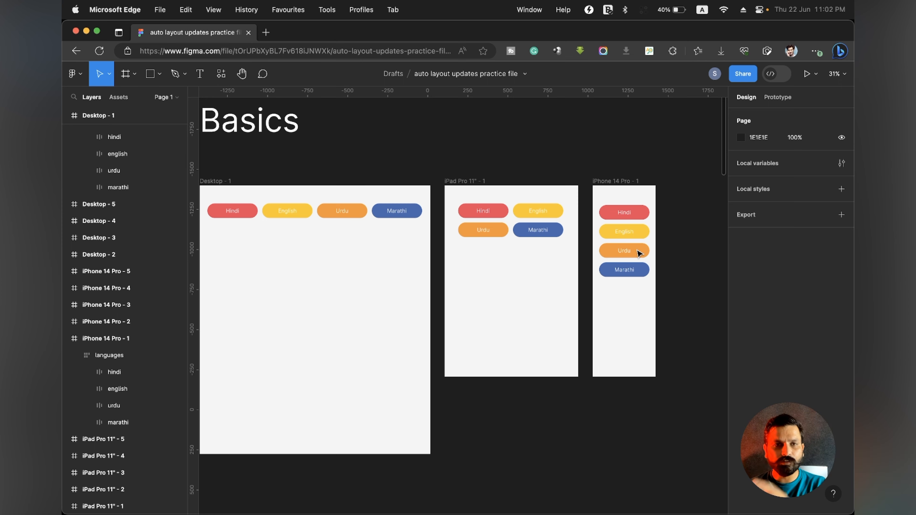
- Add auto layout to the Desktop - 1 frame and stretch its height to about 1373
{"action": "scroll", "coordinate": [639, 252], "scroll_direction": "left", "scroll_amount": 3}
{"action": "scroll", "coordinate": [638, 253], "scroll_direction": "up", "scroll_amount": 1}
{"action": "left_click", "coordinate": [355, 231]}
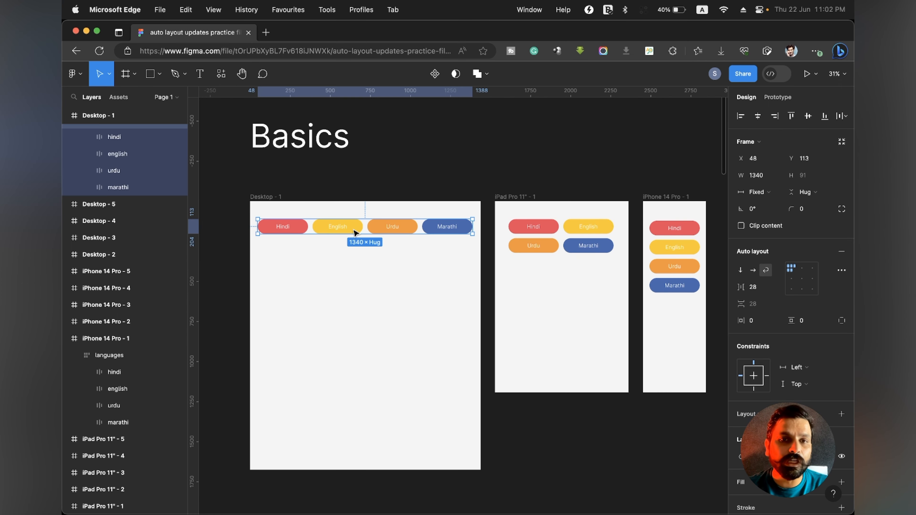
{"action": "left_click", "coordinate": [270, 199]}
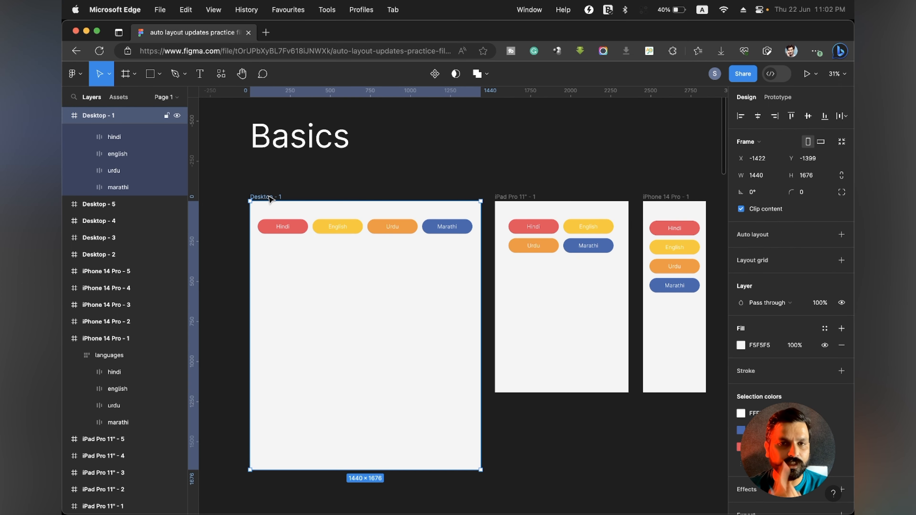
{"action": "key", "text": "shift+a"}
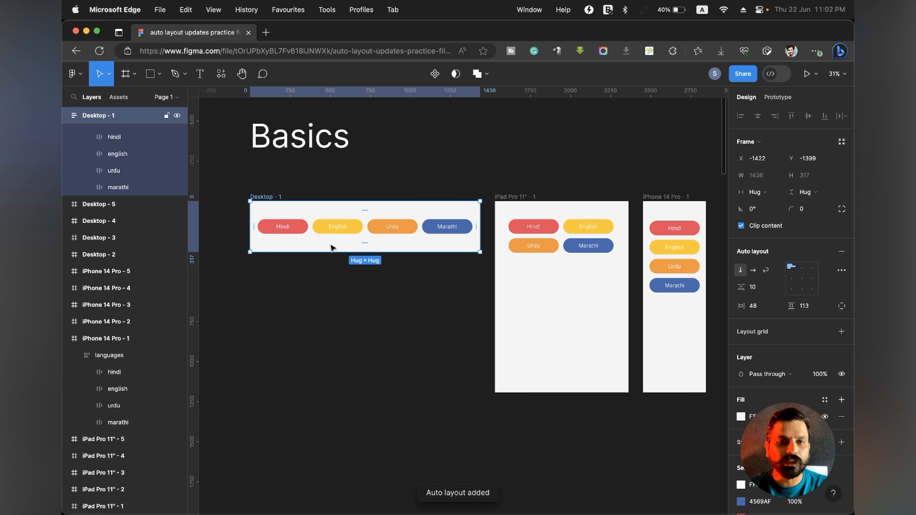
{"action": "left_click_drag", "start_coordinate": [348, 252], "coordinate": [349, 421]}
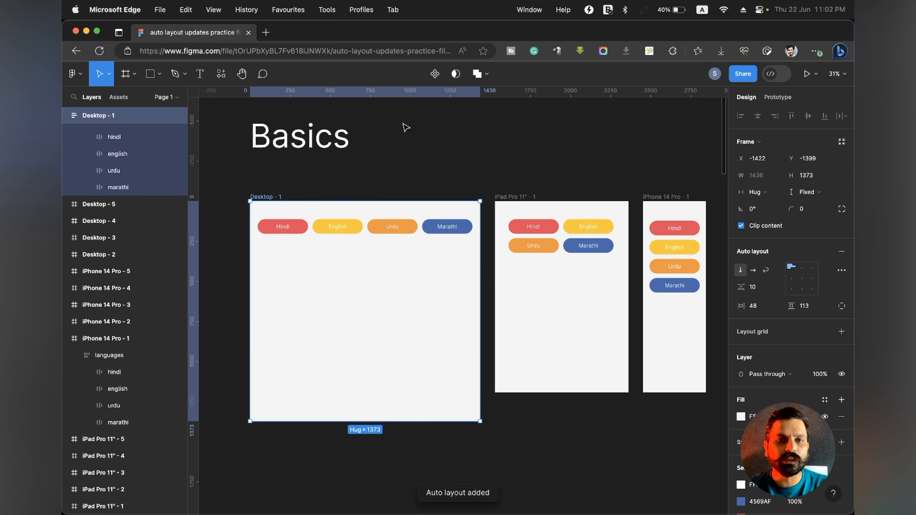
- Set the languages frame's width in Desktop - 1 to Fill container and try resizing the Desktop - 1 frame
{"action": "key", "text": "Return"}
{"action": "left_click", "coordinate": [757, 191]}
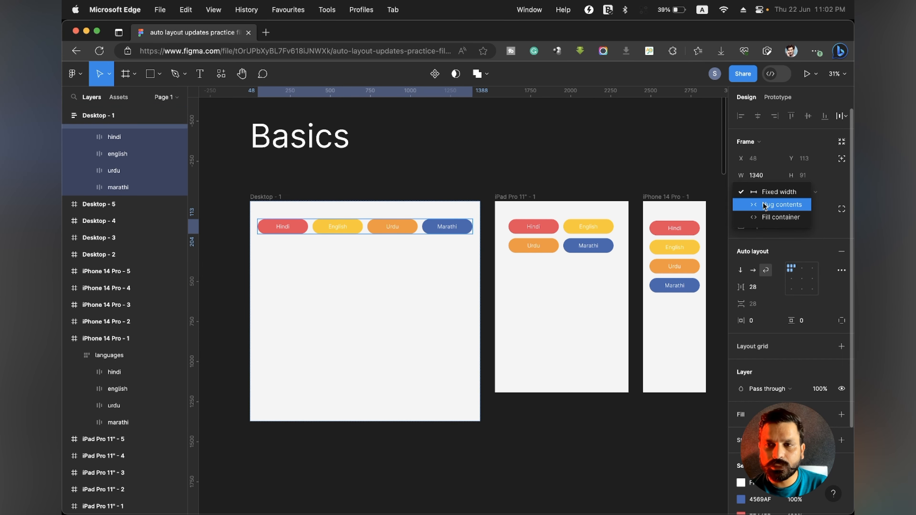
{"action": "left_click", "coordinate": [769, 218]}
{"action": "left_click", "coordinate": [404, 302]}
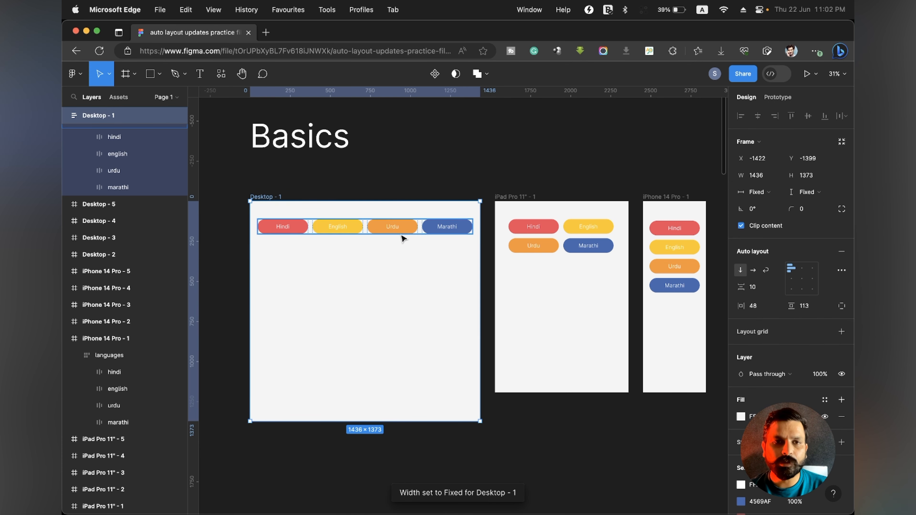
{"action": "left_click_drag", "start_coordinate": [480, 253], "coordinate": [479, 293]}
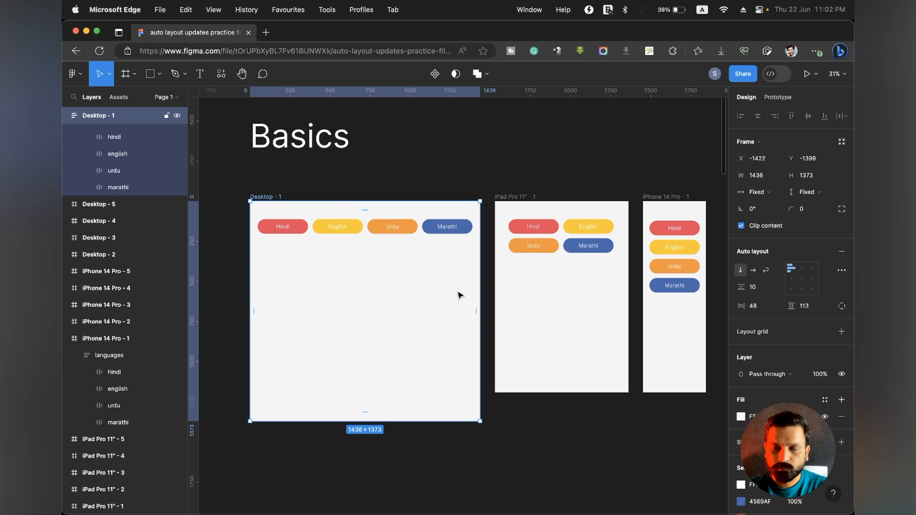
- Move the movie poster row in the Image Gallery's Desktop - 2 frame down to a Y position of about 976
{"action": "scroll", "coordinate": [460, 295], "scroll_direction": "down", "scroll_amount": 5}
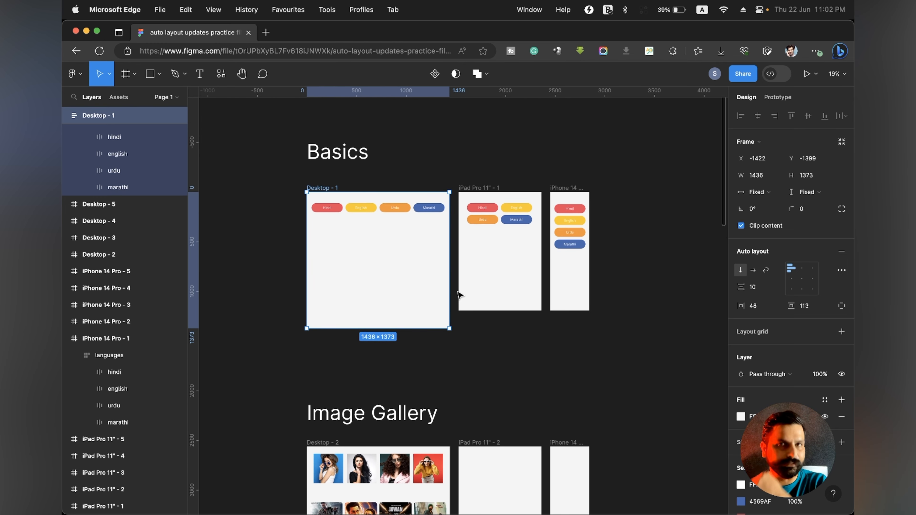
{"action": "scroll", "coordinate": [459, 295], "scroll_direction": "down", "scroll_amount": 10}
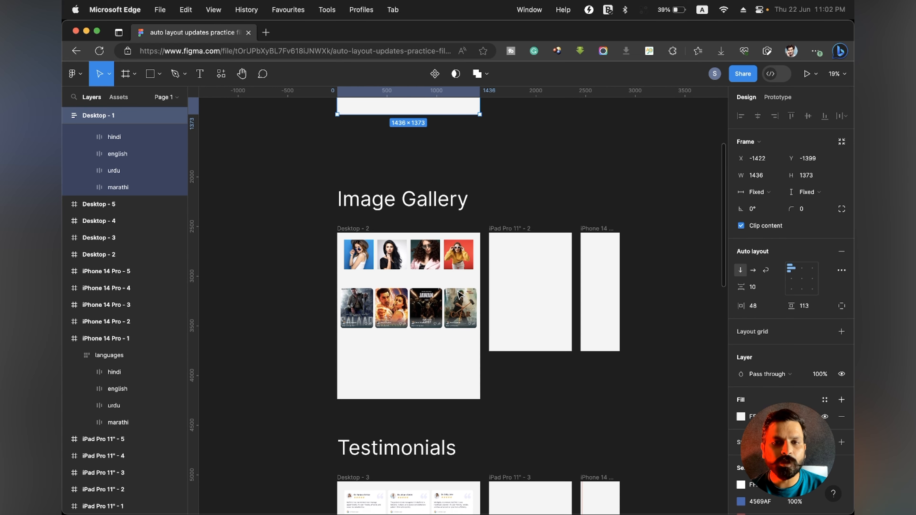
{"action": "scroll", "coordinate": [460, 295], "scroll_direction": "up", "scroll_amount": 5}
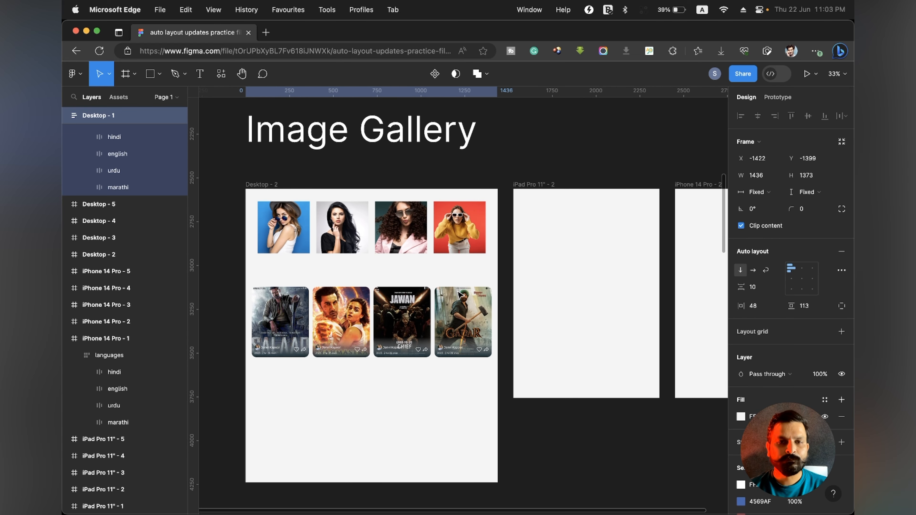
{"action": "left_click_drag", "start_coordinate": [304, 337], "coordinate": [304, 410]}
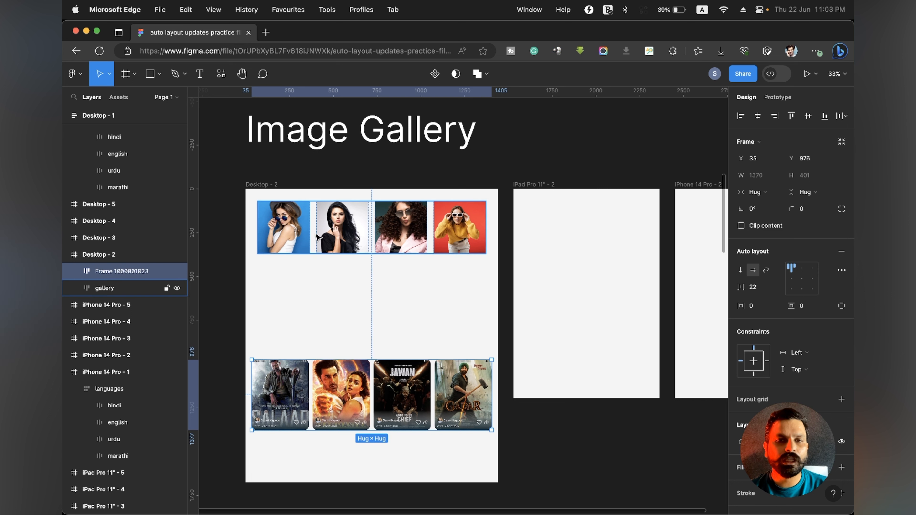
- Test how the gallery's images respond by narrowing the gallery frame, and undo the resizing
{"action": "left_click", "coordinate": [296, 230]}
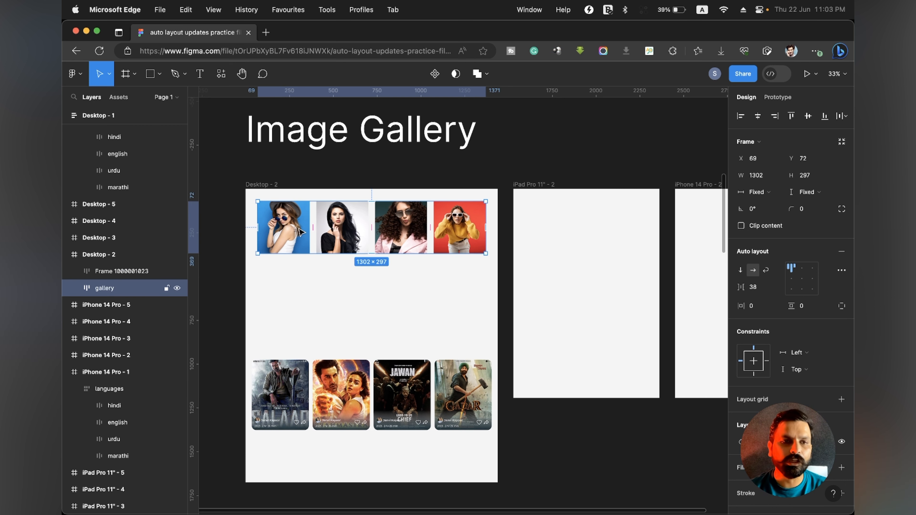
{"action": "double_click", "coordinate": [449, 238]}
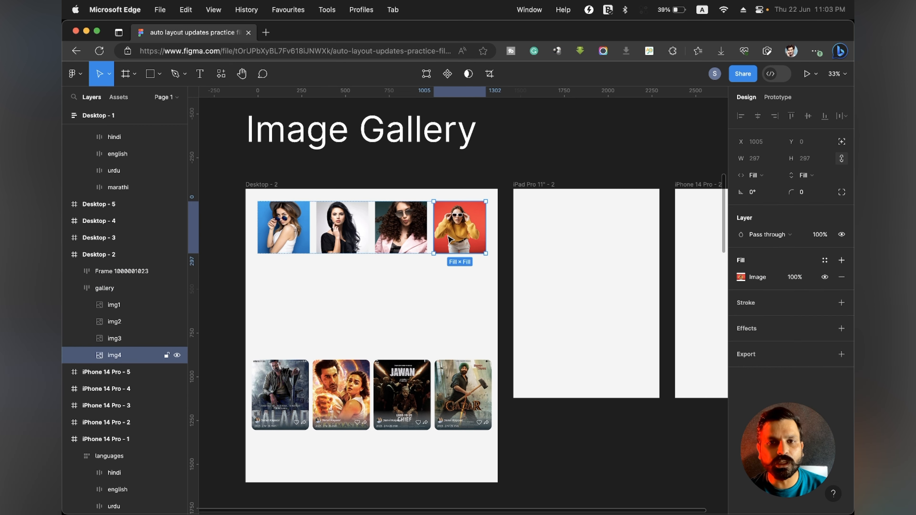
{"action": "key", "text": "Escape"}
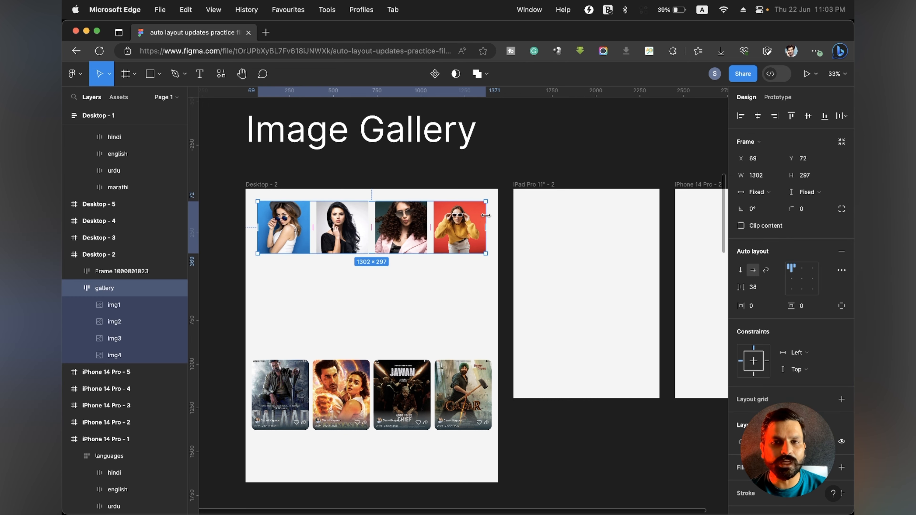
{"action": "left_click_drag", "start_coordinate": [486, 218], "coordinate": [421, 219]}
{"action": "key", "text": "super+z"}
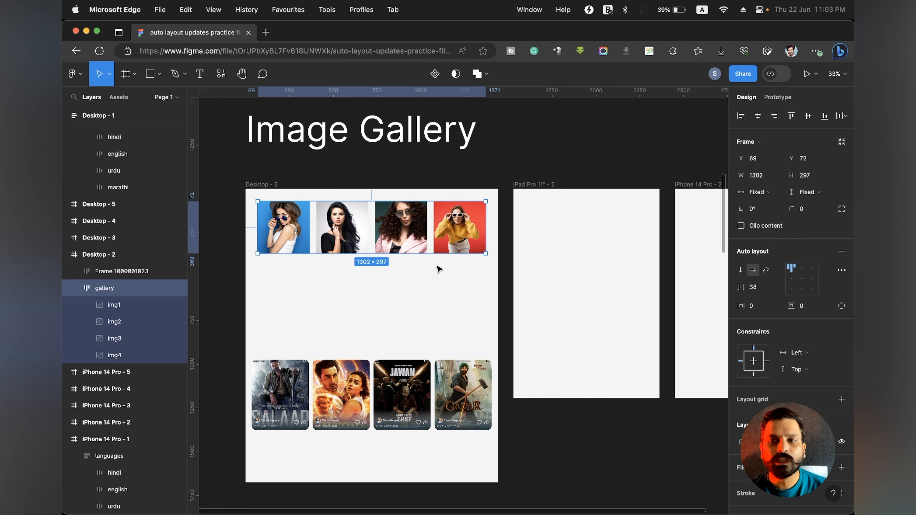
- Add a minimum width of 250 to all four images in the Desktop - 2 gallery
{"action": "left_click", "coordinate": [458, 241]}
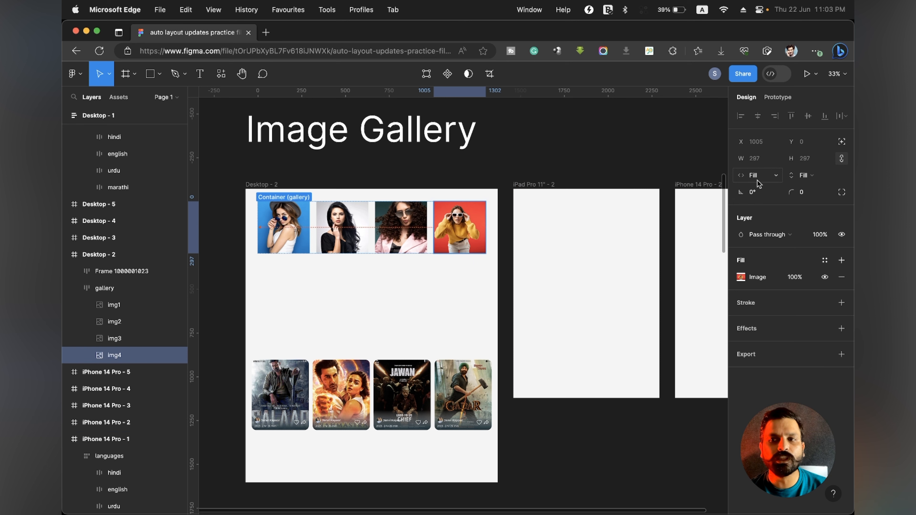
{"action": "left_click", "coordinate": [466, 266]}
{"action": "left_click", "coordinate": [463, 246]}
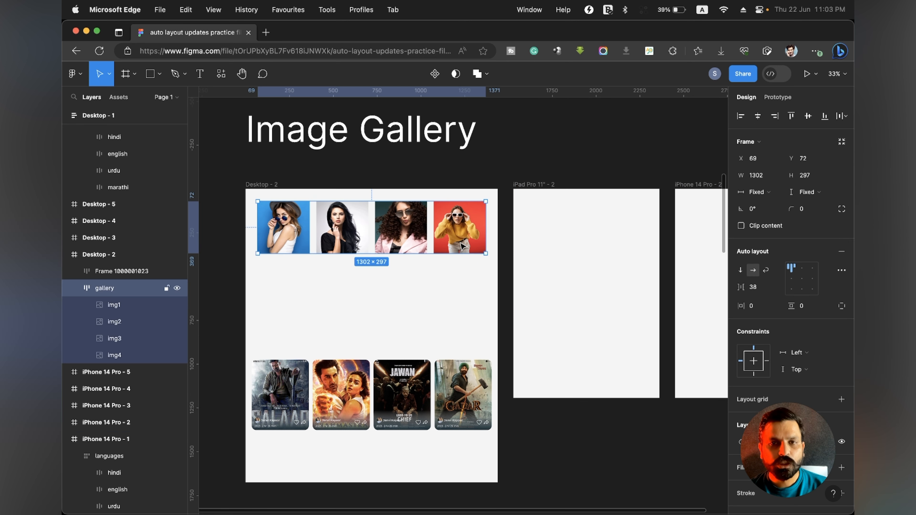
{"action": "left_click", "coordinate": [460, 246]}
{"action": "left_click", "coordinate": [400, 231], "text": "shift"}
{"action": "left_click", "coordinate": [342, 231], "text": "shift"}
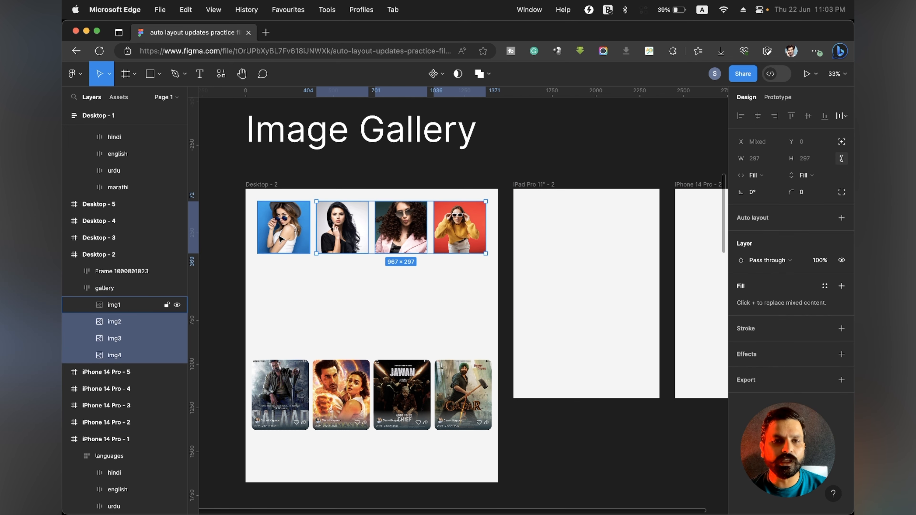
{"action": "left_click", "coordinate": [283, 231], "text": "shift"}
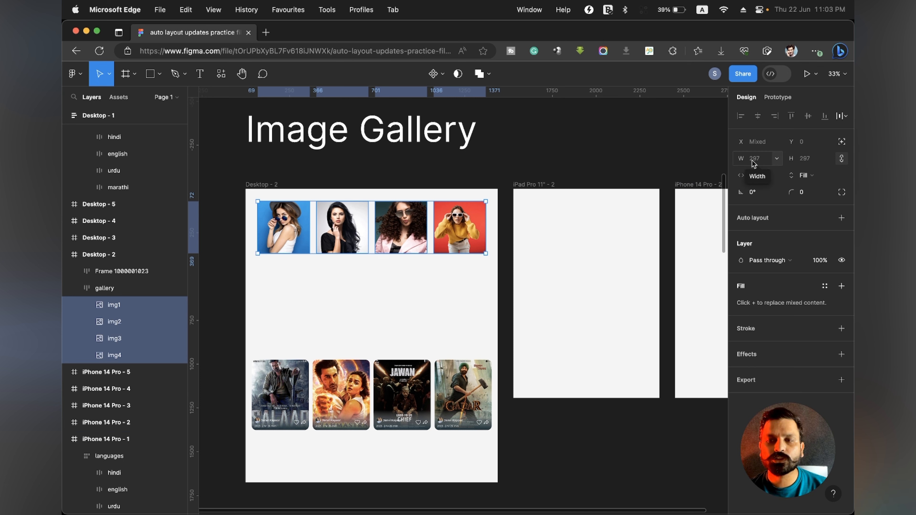
{"action": "left_click", "coordinate": [776, 159]}
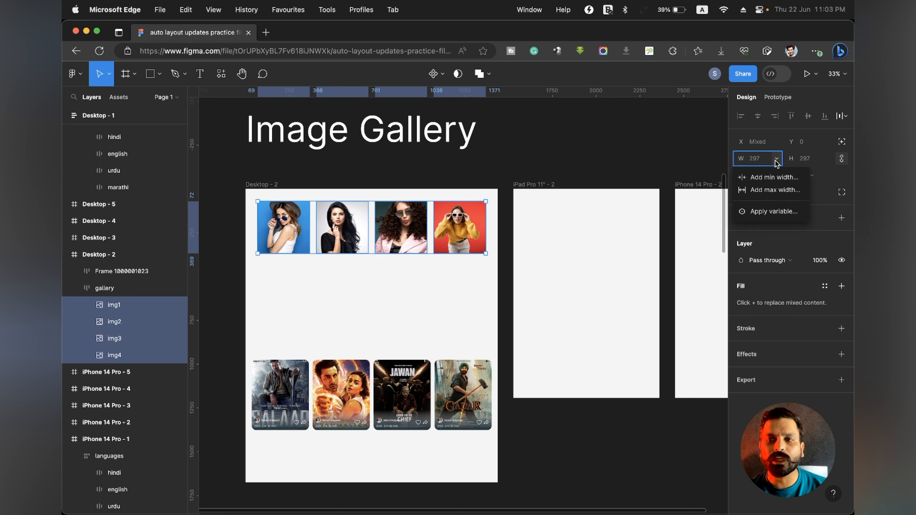
{"action": "left_click", "coordinate": [773, 178]}
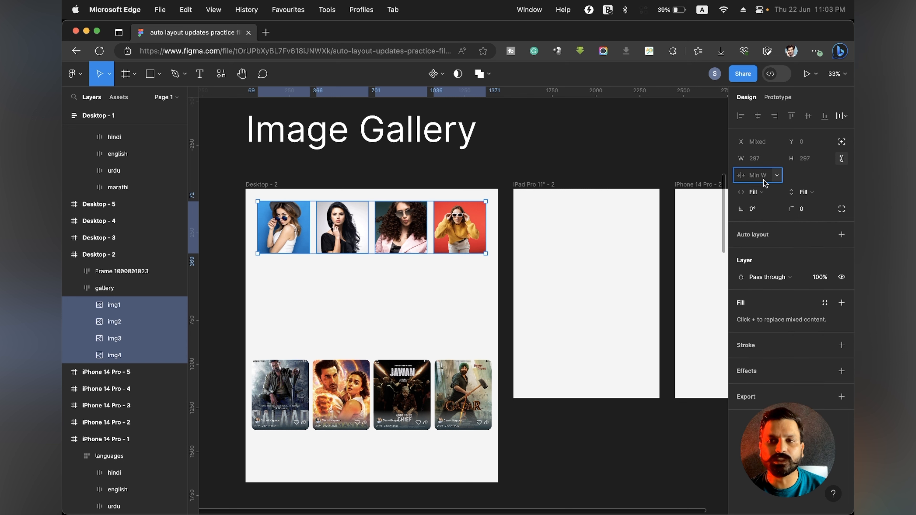
{"action": "type", "text": "250"}
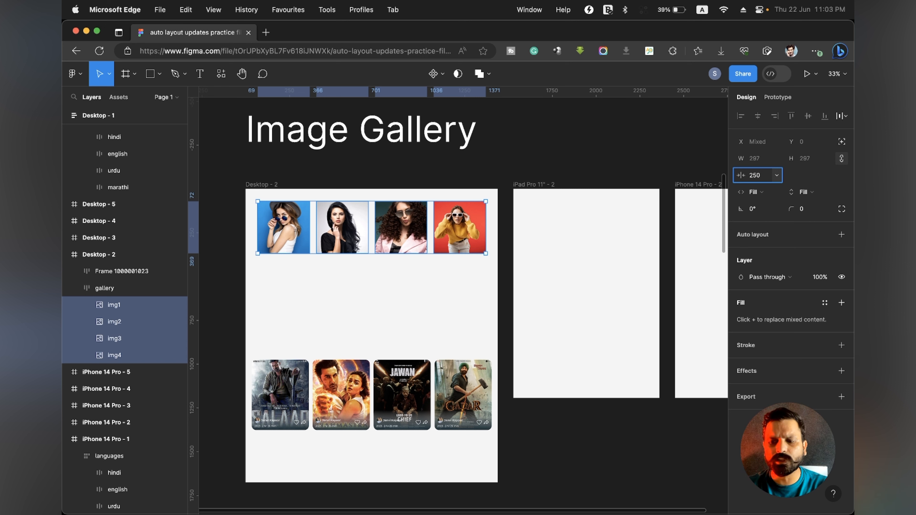
{"action": "key", "text": "Return"}
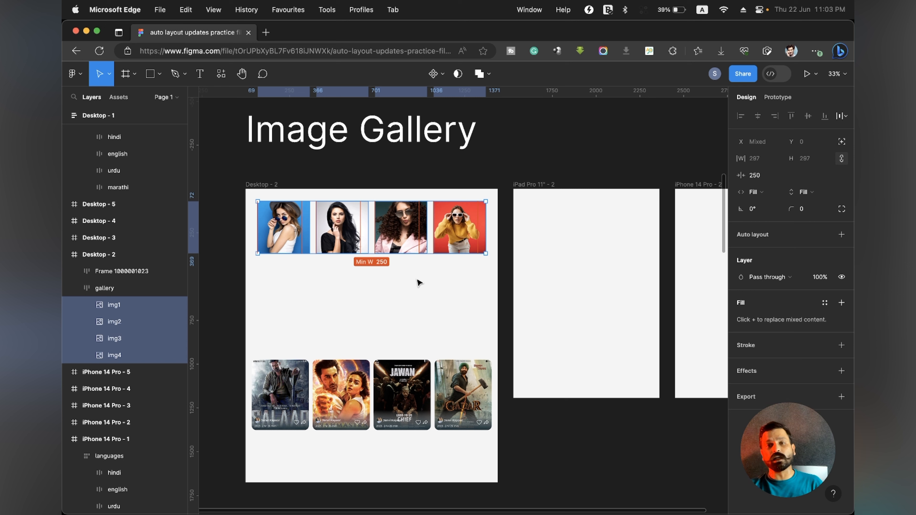
- Switch the gallery frame's auto layout from horizontal to wrap
{"action": "key", "text": "shift+Return"}
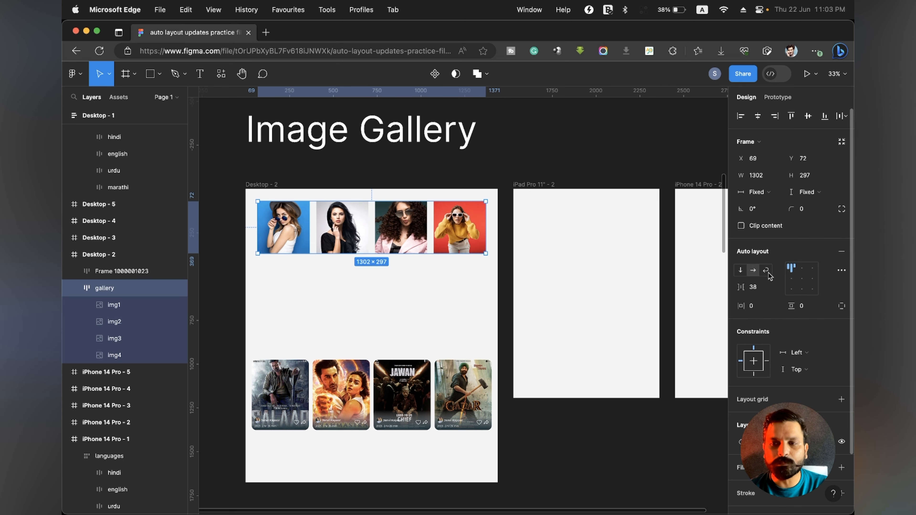
{"action": "left_click", "coordinate": [766, 271]}
{"action": "left_click", "coordinate": [450, 296]}
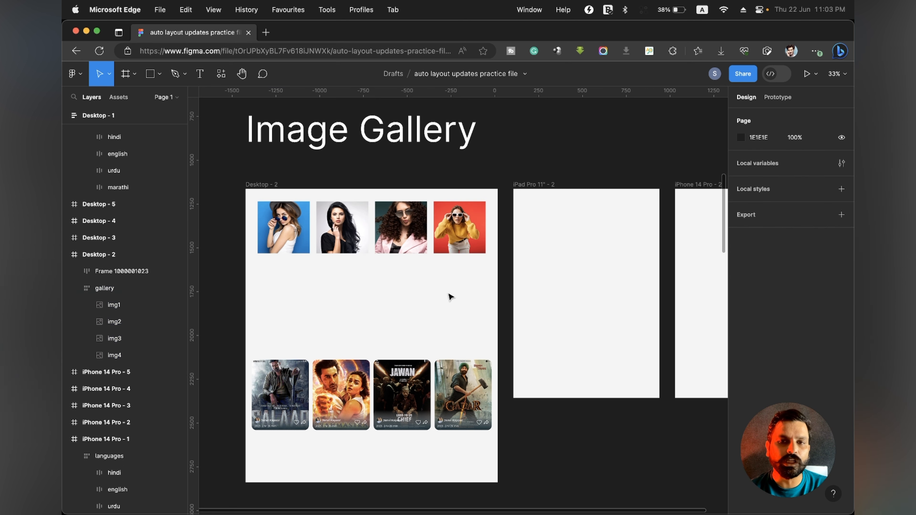
- Test how the gallery's images wrap by narrowing and widening the gallery frame, ending at a width of 1318
{"action": "left_click", "coordinate": [465, 239]}
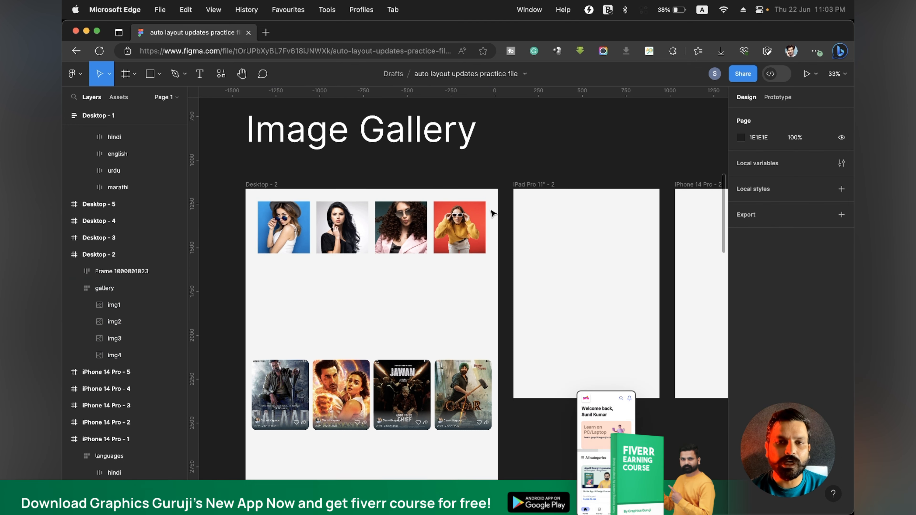
{"action": "left_click_drag", "start_coordinate": [490, 209], "coordinate": [437, 297]}
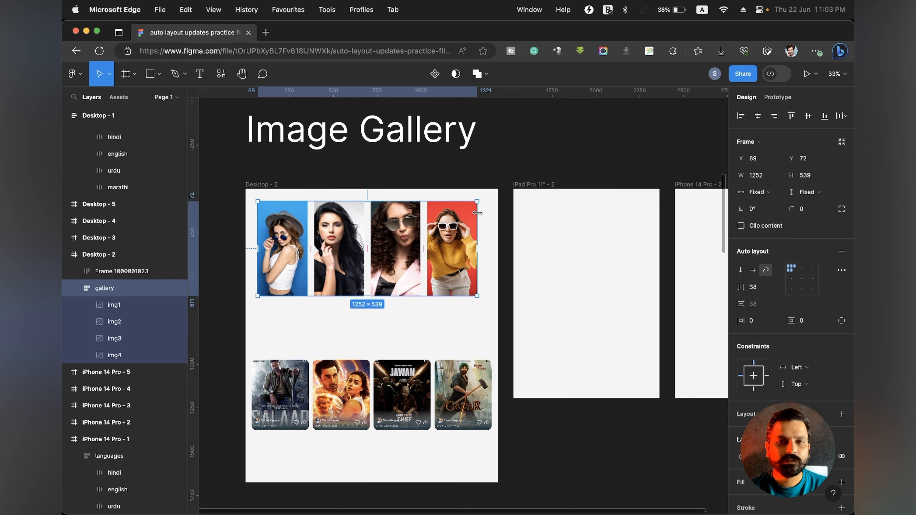
{"action": "left_click_drag", "start_coordinate": [474, 213], "coordinate": [486, 230]}
- Add a minimum width of 280 to all four movie posters in the Desktop - 2 poster row
{"action": "scroll", "coordinate": [487, 232], "scroll_direction": "down", "scroll_amount": 5}
{"action": "left_click", "coordinate": [429, 254]}
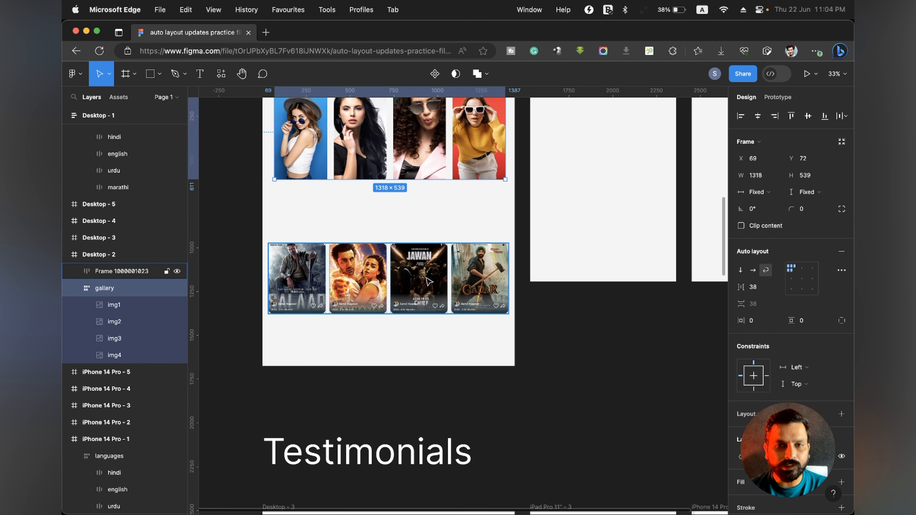
{"action": "scroll", "coordinate": [429, 249], "scroll_direction": "up", "scroll_amount": 5}
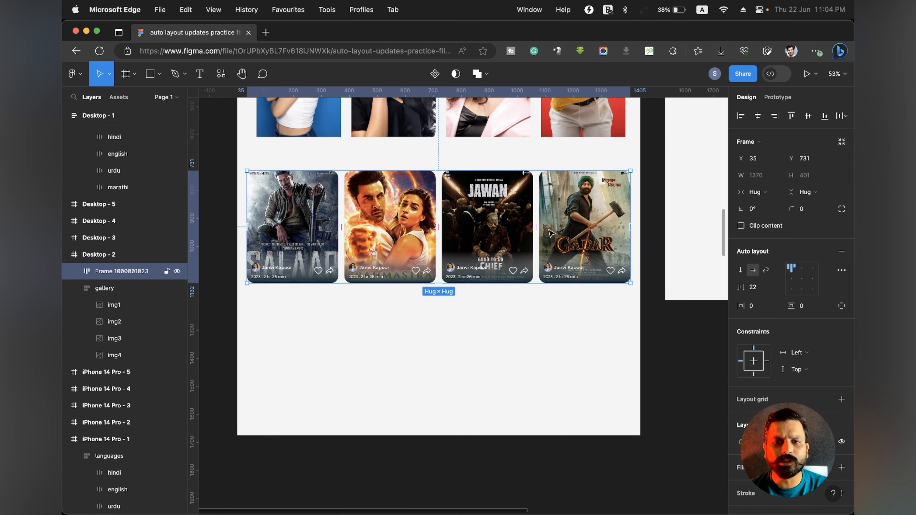
{"action": "key", "text": "Return"}
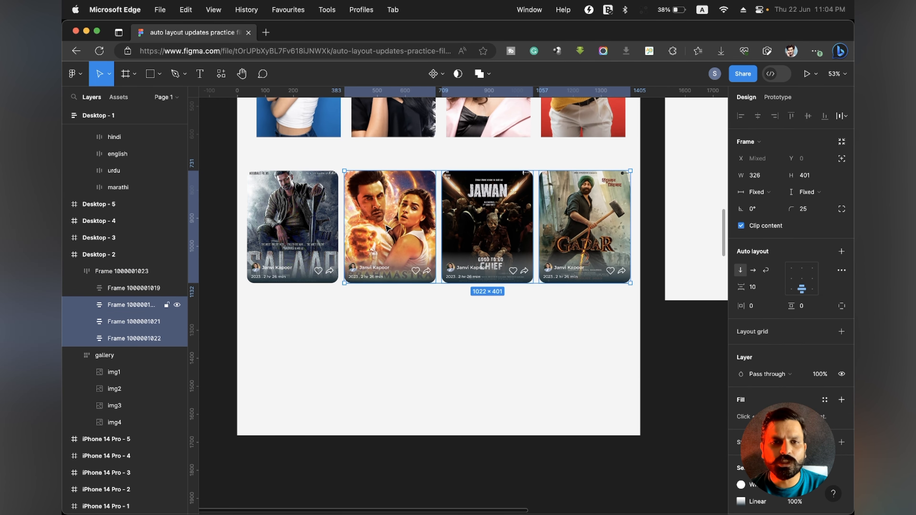
{"action": "left_click", "coordinate": [777, 175]}
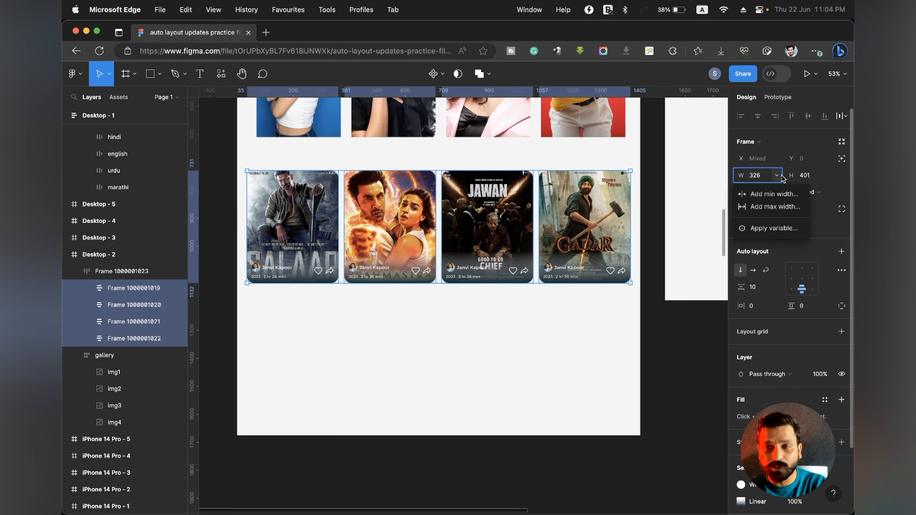
{"action": "left_click", "coordinate": [774, 194]}
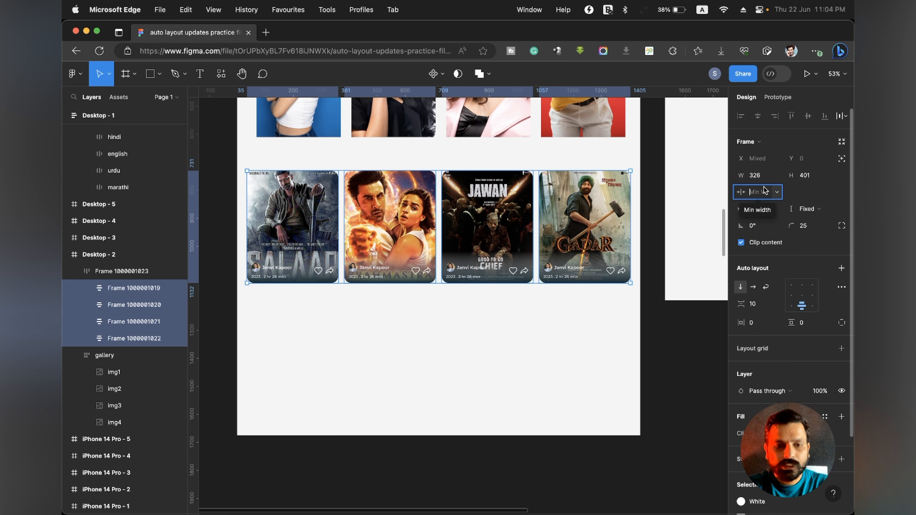
{"action": "type", "text": "2"}
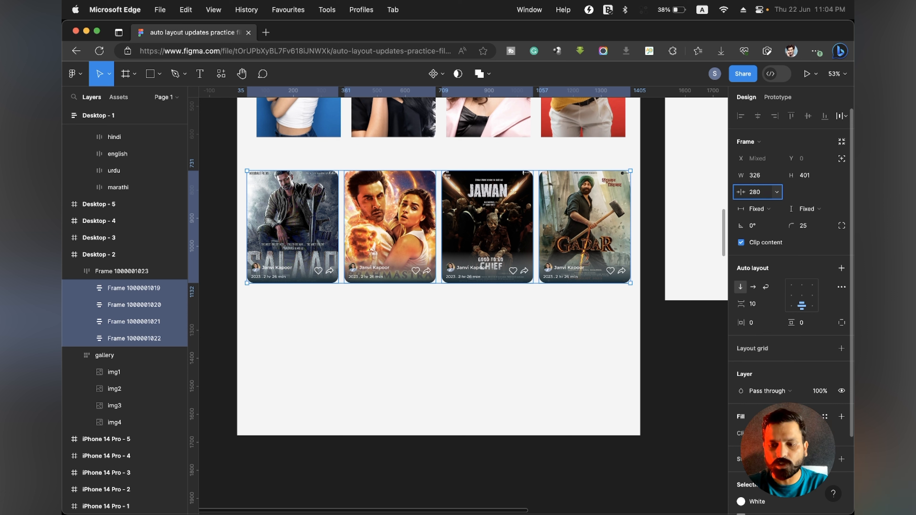
{"action": "type", "text": "80"}
{"action": "key", "text": "Return"}
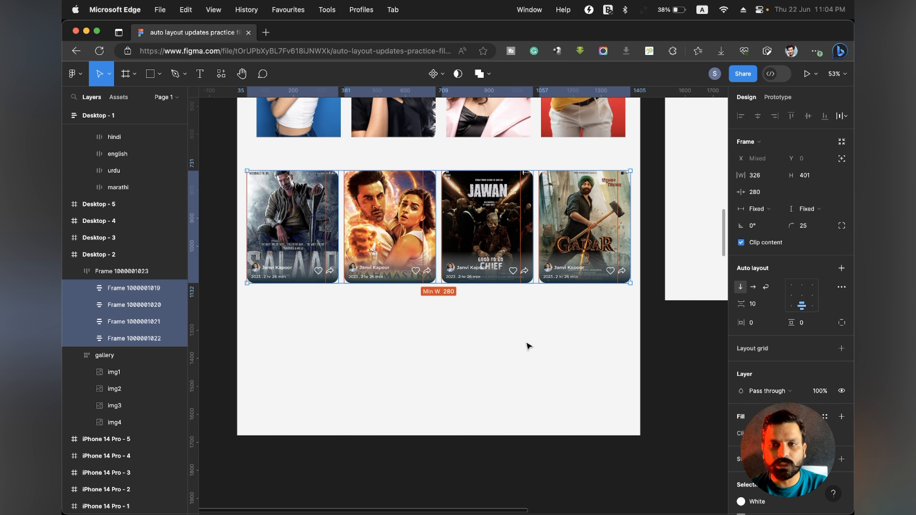
- Switch the movie poster row's auto layout from horizontal to wrap
{"action": "left_click", "coordinate": [526, 346]}
{"action": "left_click", "coordinate": [121, 271]}
{"action": "left_click", "coordinate": [766, 271]}
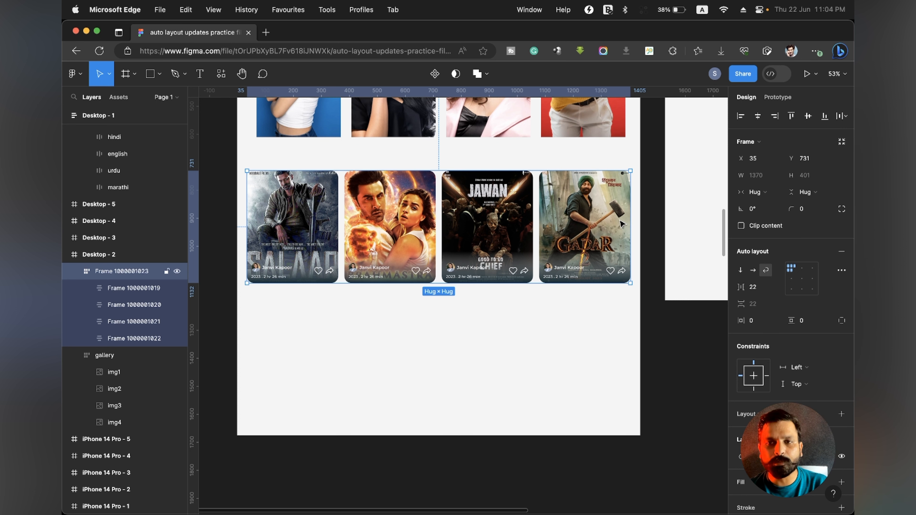
- Test how the movie posters wrap by resizing their row, leaving it at a fixed width of 1370
{"action": "left_click_drag", "start_coordinate": [629, 213], "coordinate": [631, 268]}
{"action": "double_click", "coordinate": [634, 240]}
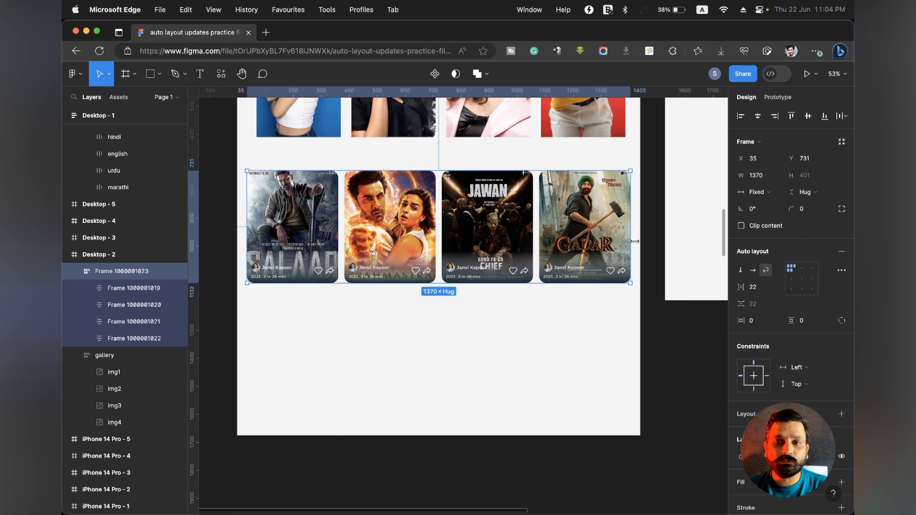
{"action": "left_click_drag", "start_coordinate": [629, 206], "coordinate": [594, 224]}
{"action": "key", "text": "super+z"}
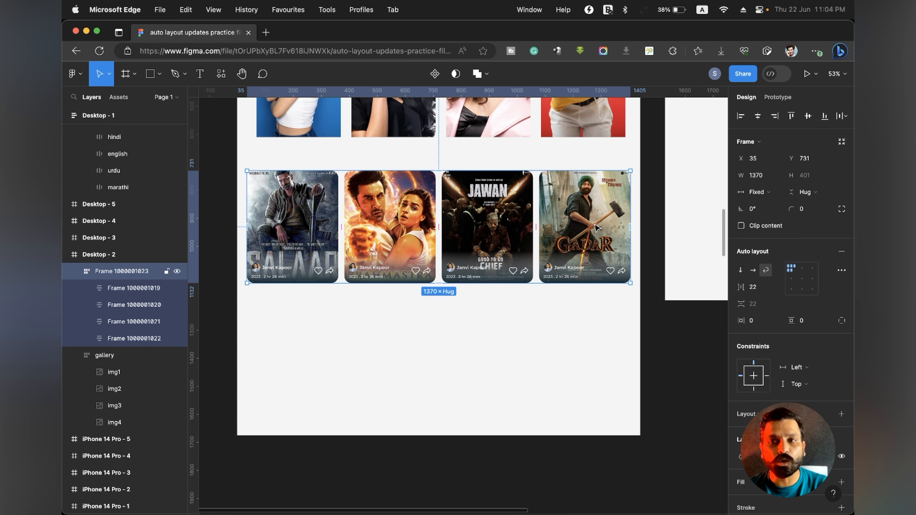
- Set the horizontal resizing of all four movie posters to Fill
{"action": "left_click", "coordinate": [598, 218]}
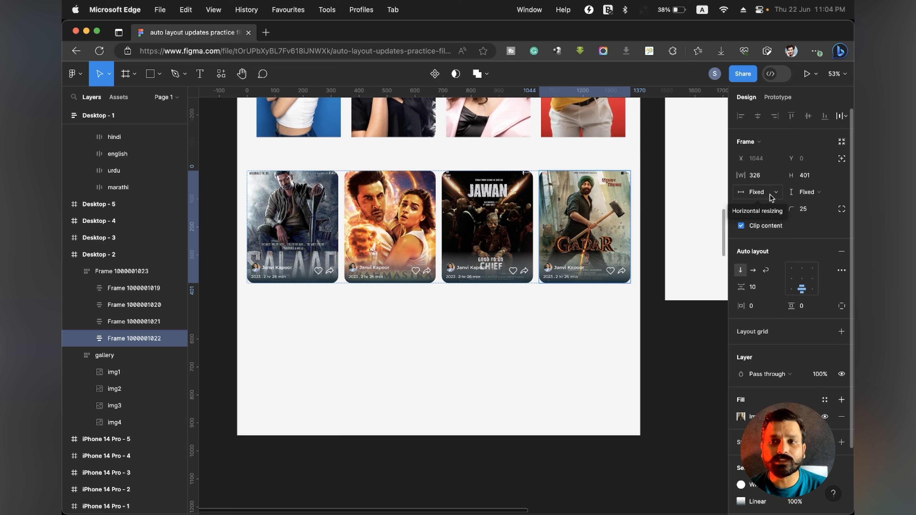
{"action": "left_click", "coordinate": [776, 175]}
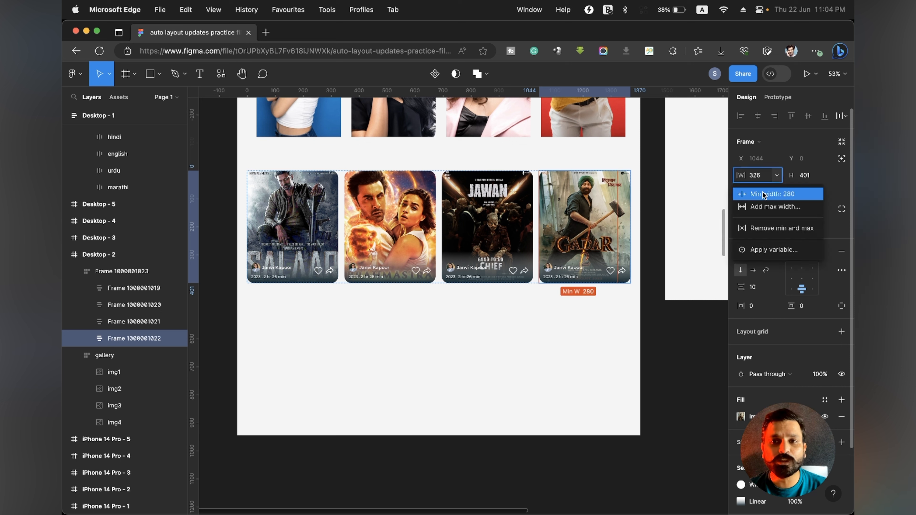
{"action": "left_click", "coordinate": [773, 156]}
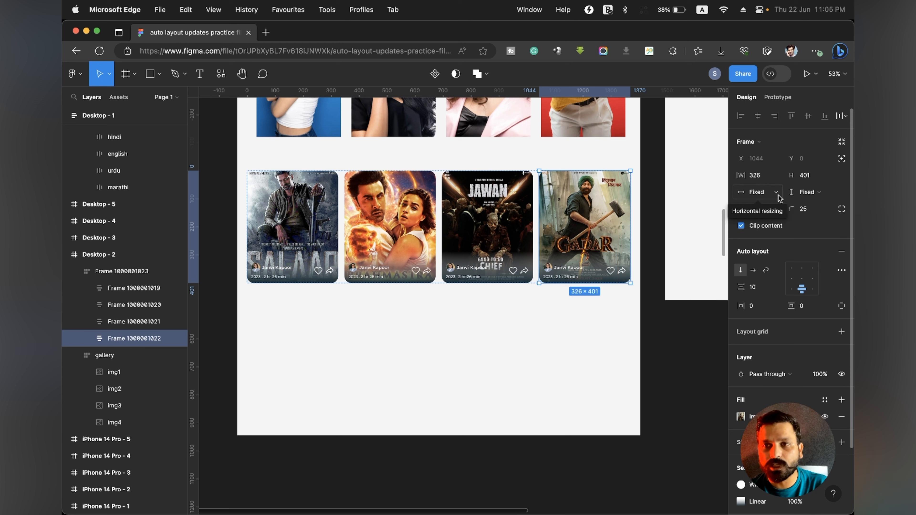
{"action": "left_click", "coordinate": [754, 192]}
{"action": "left_click", "coordinate": [771, 211]}
{"action": "left_click", "coordinate": [484, 245], "text": "shift"}
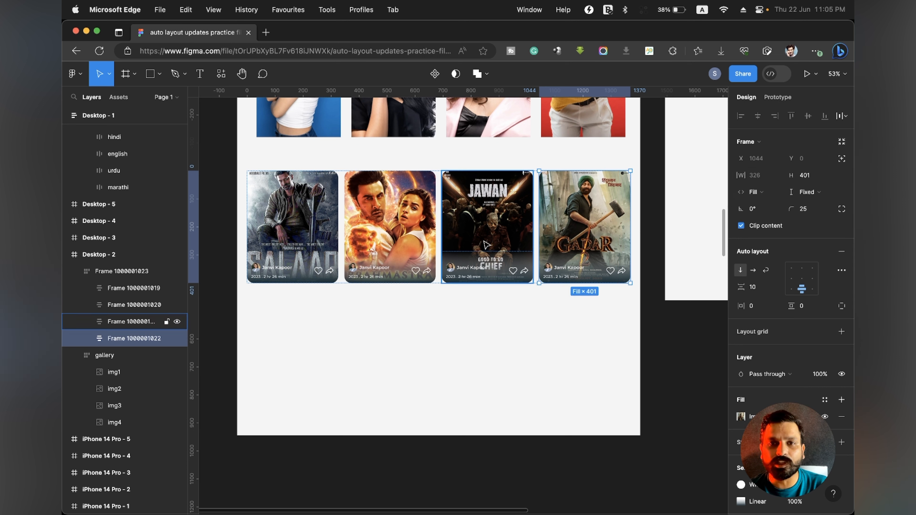
{"action": "left_click", "coordinate": [364, 220], "text": "shift"}
{"action": "left_click", "coordinate": [292, 220], "text": "shift"}
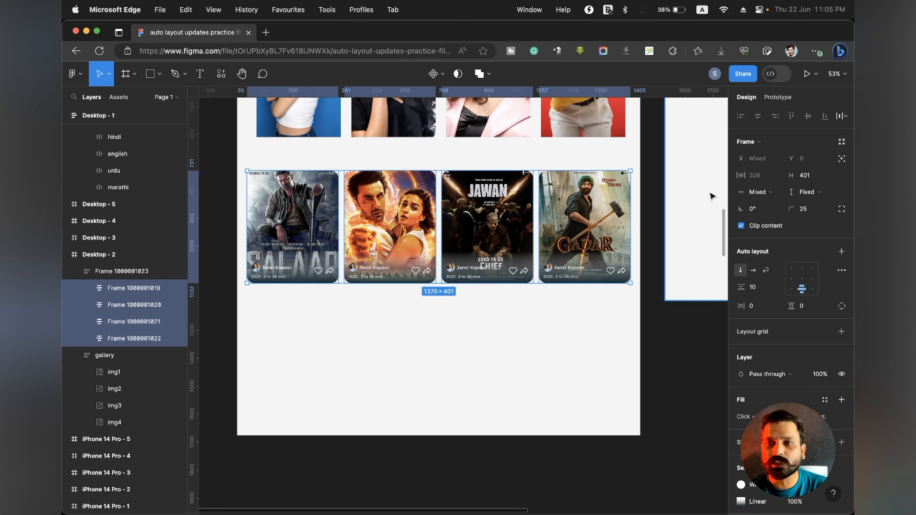
{"action": "left_click", "coordinate": [757, 192]}
{"action": "left_click", "coordinate": [760, 243]}
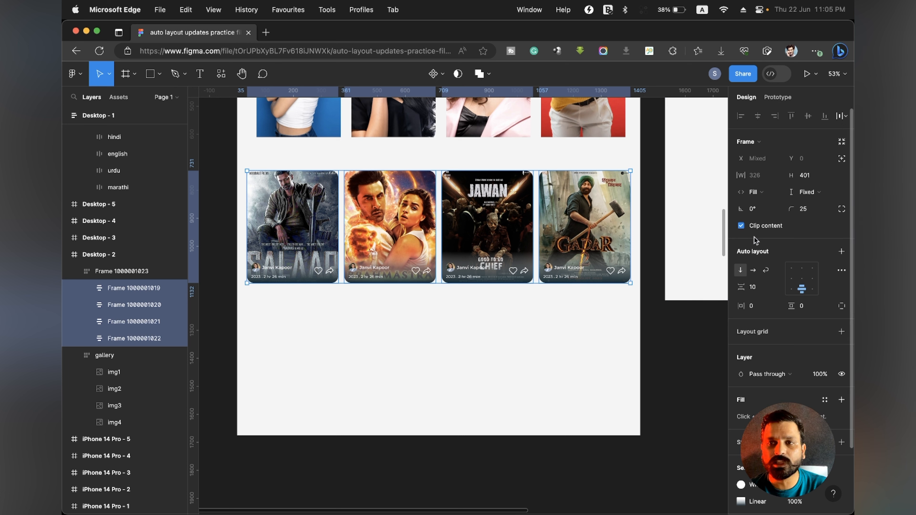
- Test how the filling posters respond by resizing the movie poster row, ending at a width of 1352
{"action": "left_click", "coordinate": [527, 305]}
{"action": "left_click", "coordinate": [121, 271]}
{"action": "left_click_drag", "start_coordinate": [634, 196], "coordinate": [621, 231]}
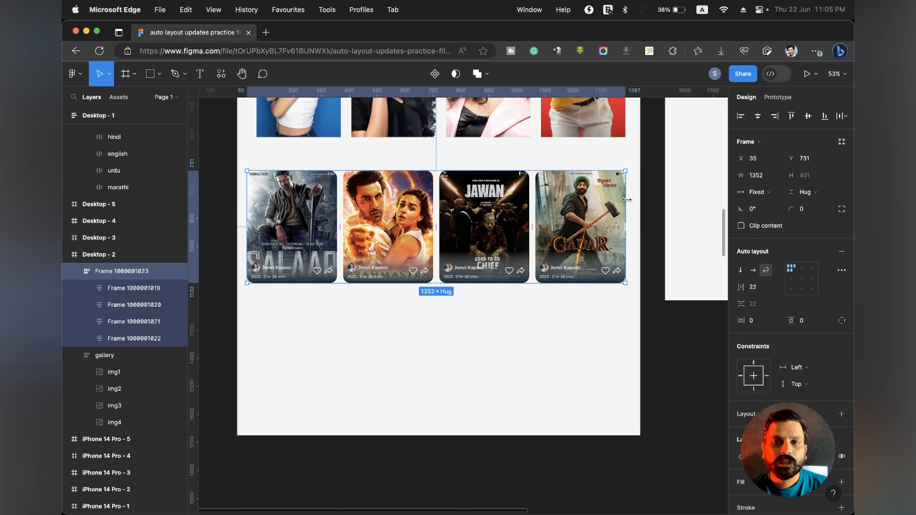
- Try resizing the last movie poster on its own and undo the change
{"action": "left_click", "coordinate": [567, 178]}
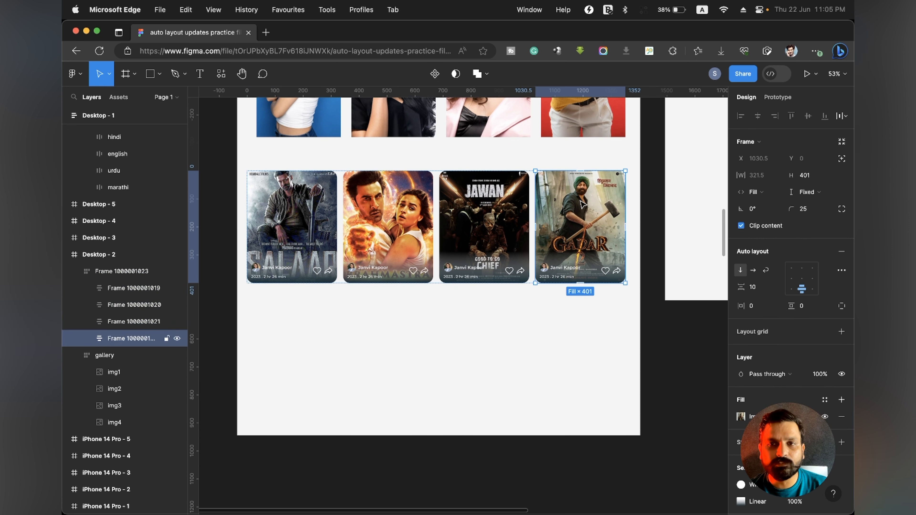
{"action": "left_click_drag", "start_coordinate": [625, 195], "coordinate": [592, 188]}
{"action": "left_click_drag", "start_coordinate": [520, 193], "coordinate": [520, 193]}
{"action": "key", "text": "super+z"}
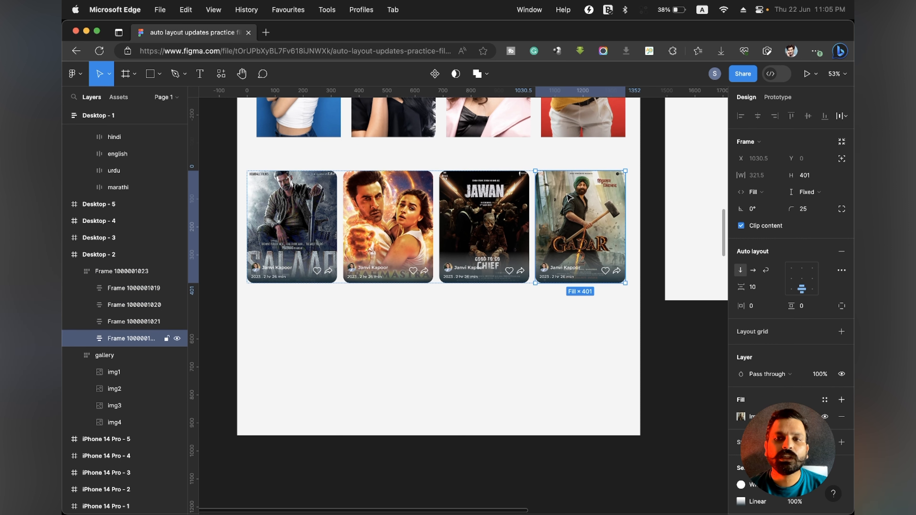
- Reselect the movie poster row and test its wrapping again by resizing it, returning to a width of 1352
{"action": "left_click", "coordinate": [646, 183]}
{"action": "left_click", "coordinate": [612, 187]}
{"action": "left_click_drag", "start_coordinate": [627, 182], "coordinate": [629, 206]}
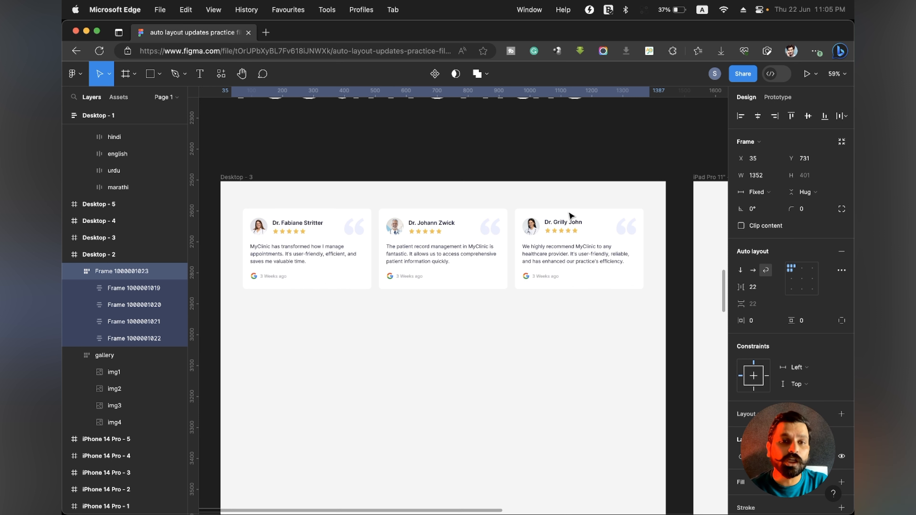
- Inspect the nested layers and auto layout of the third testimonial card in Desktop - 3
{"action": "left_click", "coordinate": [562, 276]}
{"action": "left_click", "coordinate": [555, 238]}
{"action": "left_click", "coordinate": [556, 233]}
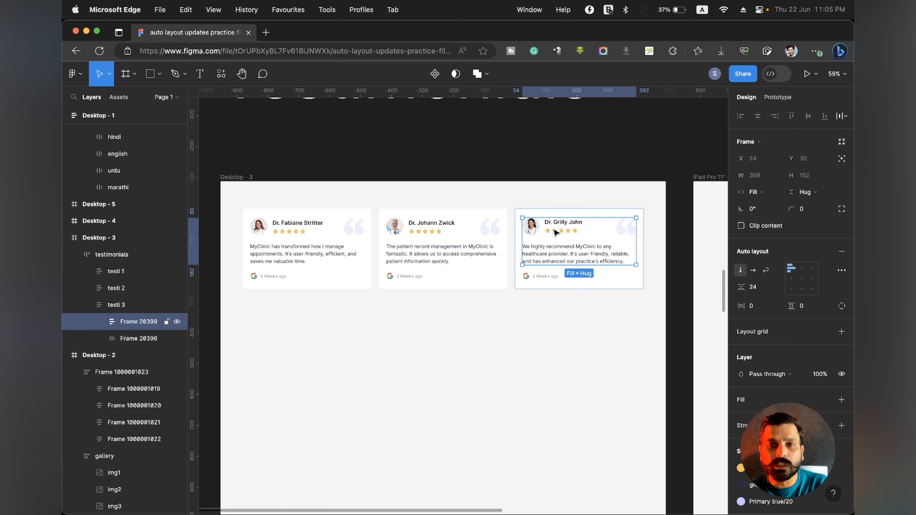
{"action": "double_click", "coordinate": [553, 231]}
{"action": "left_click", "coordinate": [553, 257]}
{"action": "left_click", "coordinate": [543, 272]}
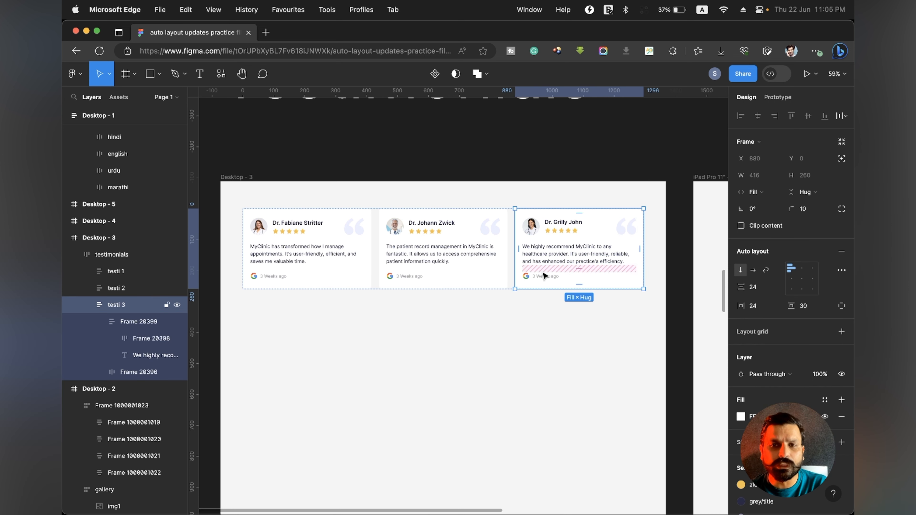
{"action": "left_click", "coordinate": [543, 272]}
{"action": "left_click", "coordinate": [548, 319]}
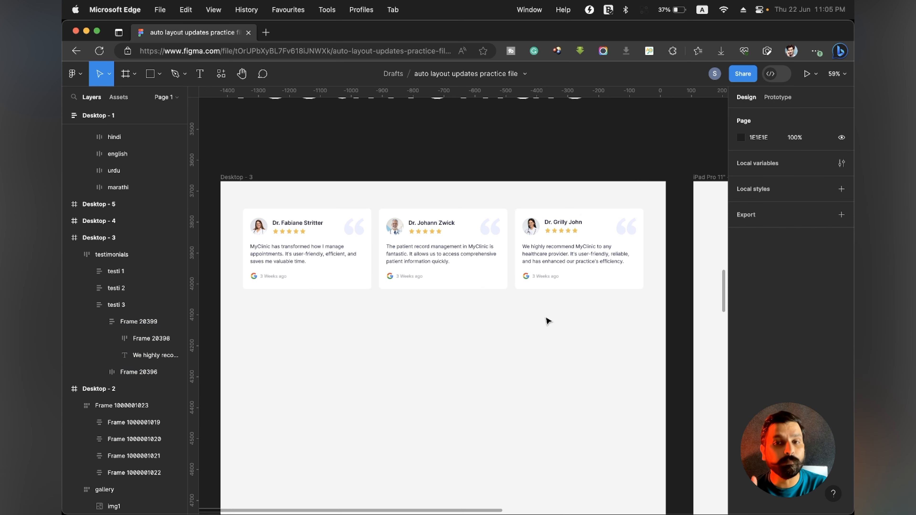
- Add a minimum width of 350 to all three testimonial cards in Desktop - 3
{"action": "left_click", "coordinate": [571, 261]}
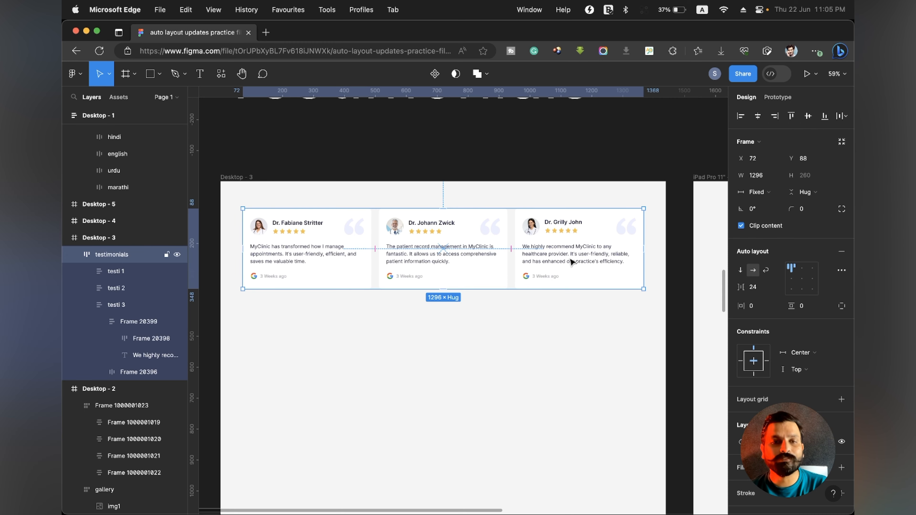
{"action": "left_click", "coordinate": [571, 261]}
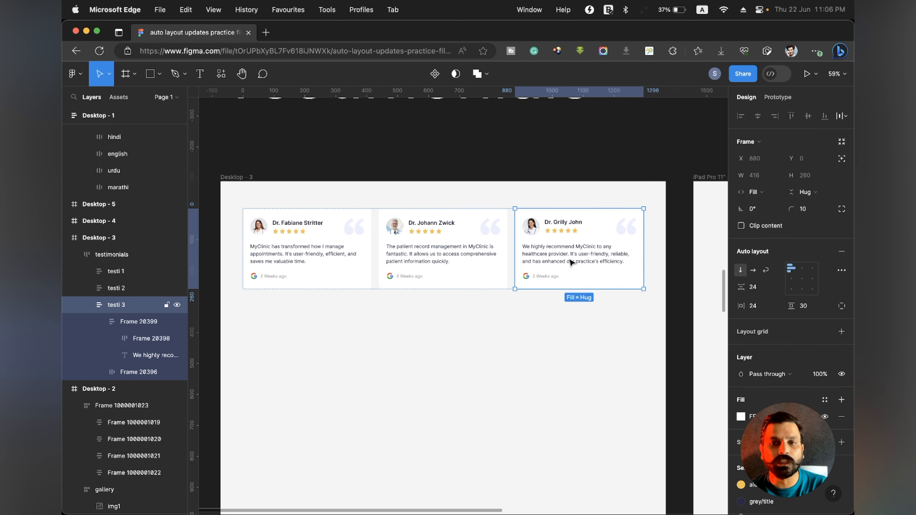
{"action": "left_click", "coordinate": [476, 261], "text": "shift"}
{"action": "left_click", "coordinate": [349, 253], "text": "shift"}
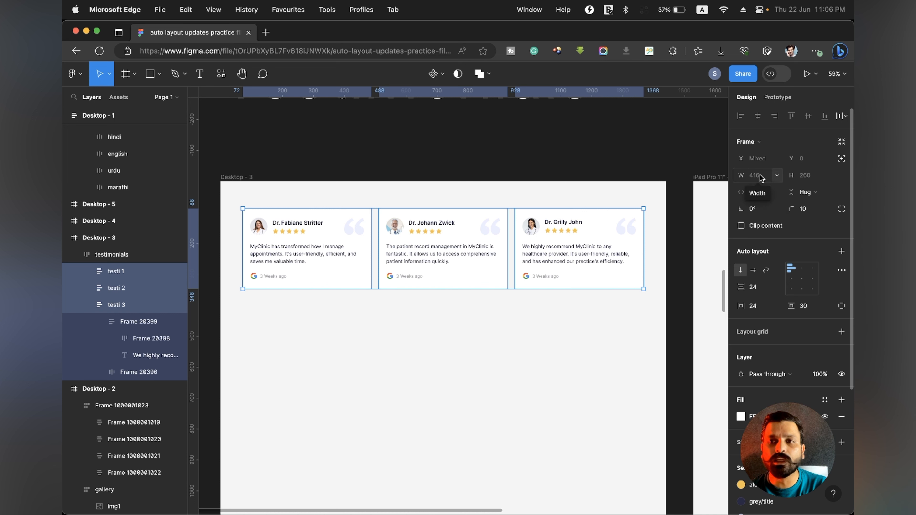
{"action": "left_click", "coordinate": [775, 177]}
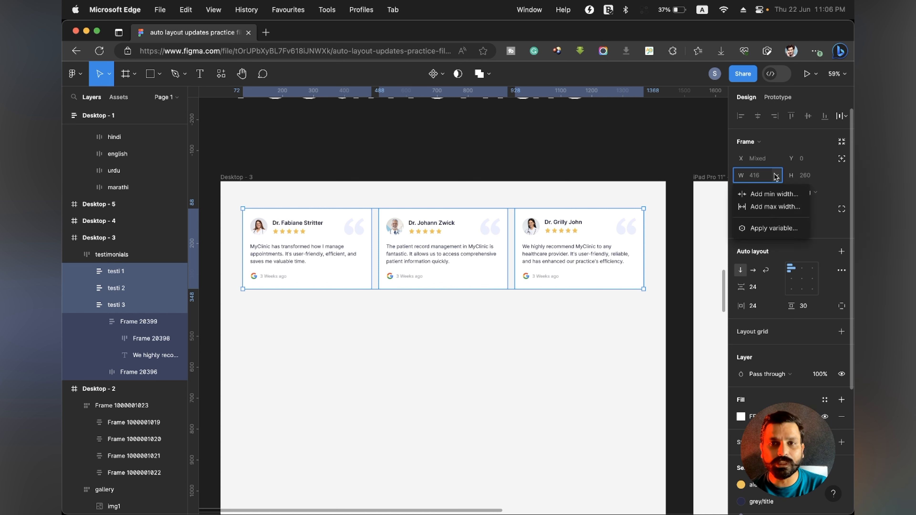
{"action": "left_click", "coordinate": [763, 192]}
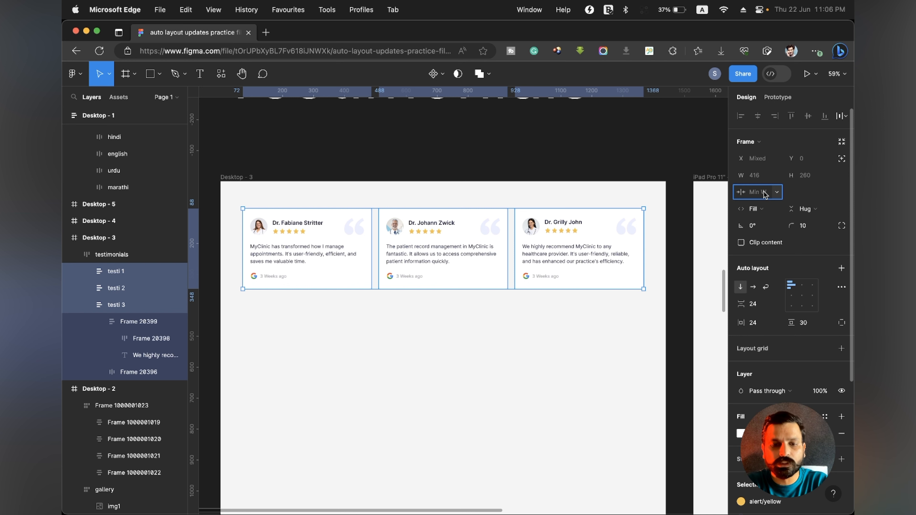
{"action": "key", "text": "Return"}
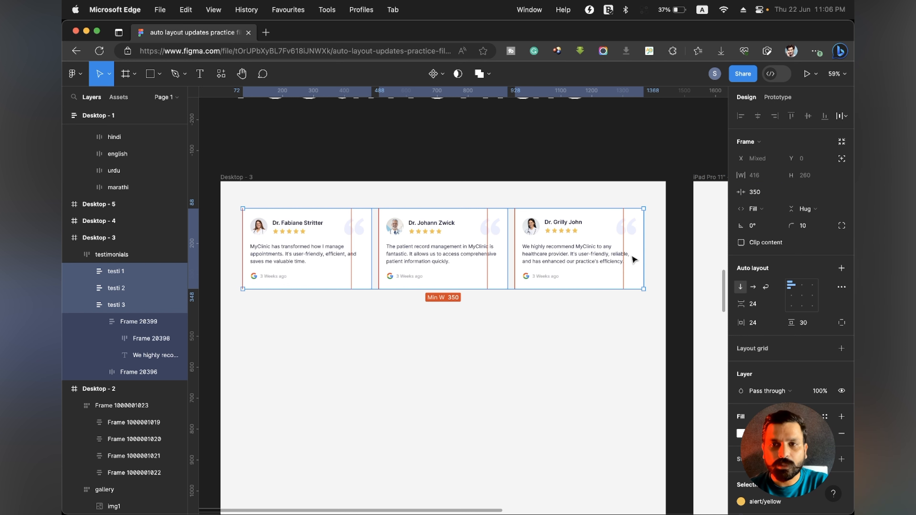
- Switch the testimonials frame's auto layout from horizontal to wrap
{"action": "left_click", "coordinate": [610, 326]}
{"action": "left_click", "coordinate": [605, 253]}
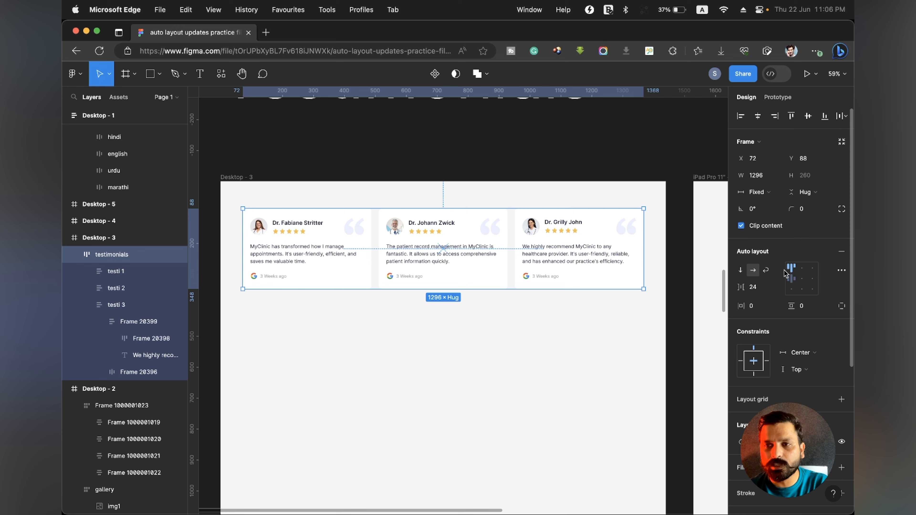
{"action": "left_click", "coordinate": [765, 271]}
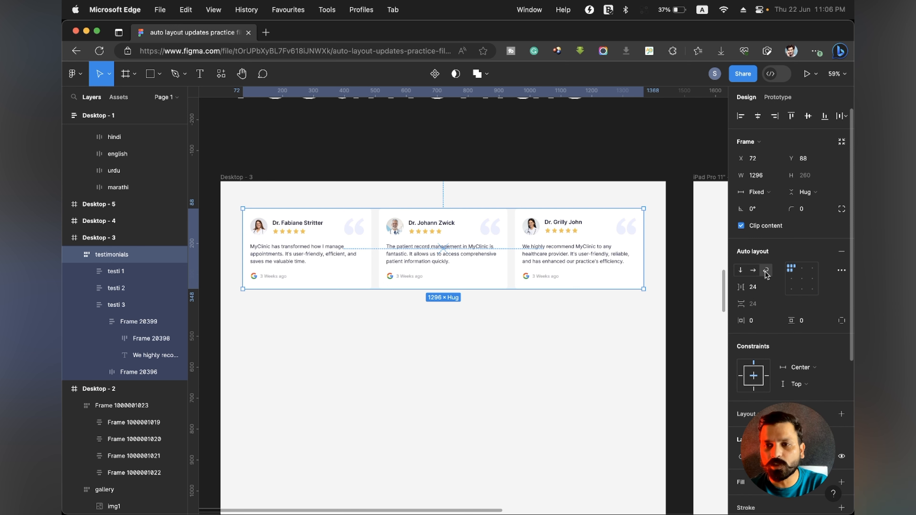
- Test how the testimonial cards wrap by resizing the testimonials frame, returning to a width of 1296, and select the middle card
{"action": "mouse_move", "coordinate": [643, 234]}
{"action": "left_mouse_down"}
{"action": "mouse_move", "coordinate": [567, 241]}
{"action": "mouse_move", "coordinate": [630, 246]}
{"action": "mouse_move", "coordinate": [407, 238]}
{"action": "mouse_move", "coordinate": [362, 241]}
{"action": "mouse_move", "coordinate": [446, 248]}
{"action": "mouse_move", "coordinate": [341, 250]}
{"action": "mouse_move", "coordinate": [643, 249]}
{"action": "left_mouse_up"}
{"action": "scroll", "coordinate": [623, 259], "scroll_direction": "right", "scroll_amount": 3}
{"action": "scroll", "coordinate": [623, 260], "scroll_direction": "down", "scroll_amount": 2}
{"action": "scroll", "coordinate": [623, 260], "scroll_direction": "down", "scroll_amount": 5}
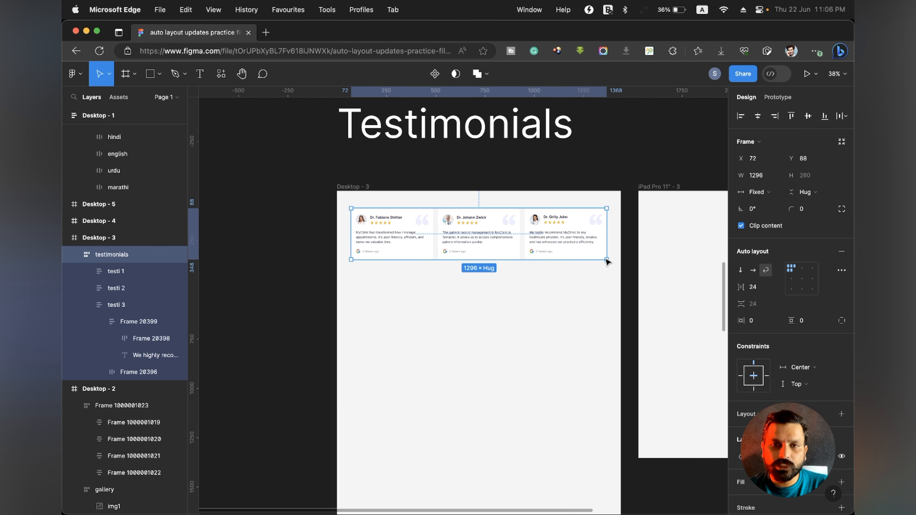
{"action": "left_click", "coordinate": [464, 241]}
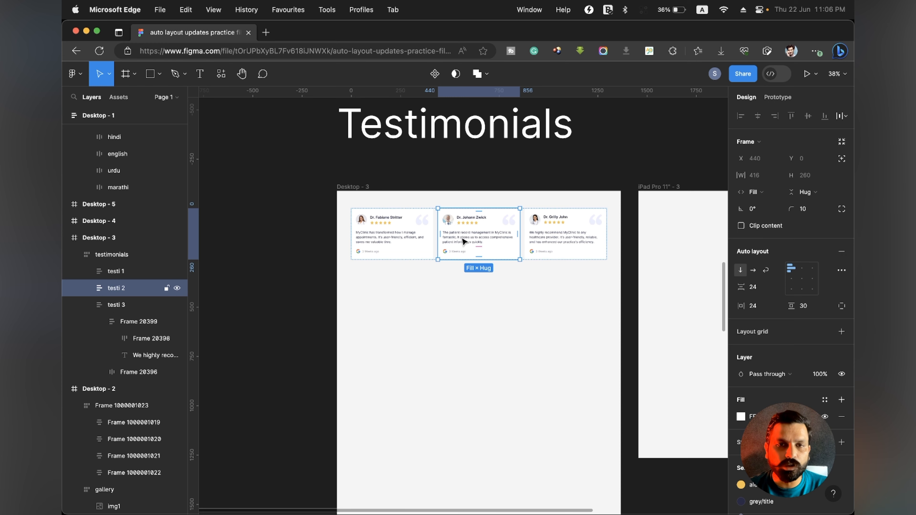
- Duplicate the middle testimonial card in Desktop - 3 to test how a fourth card wraps, and undo the duplication
{"action": "key", "text": "super+d"}
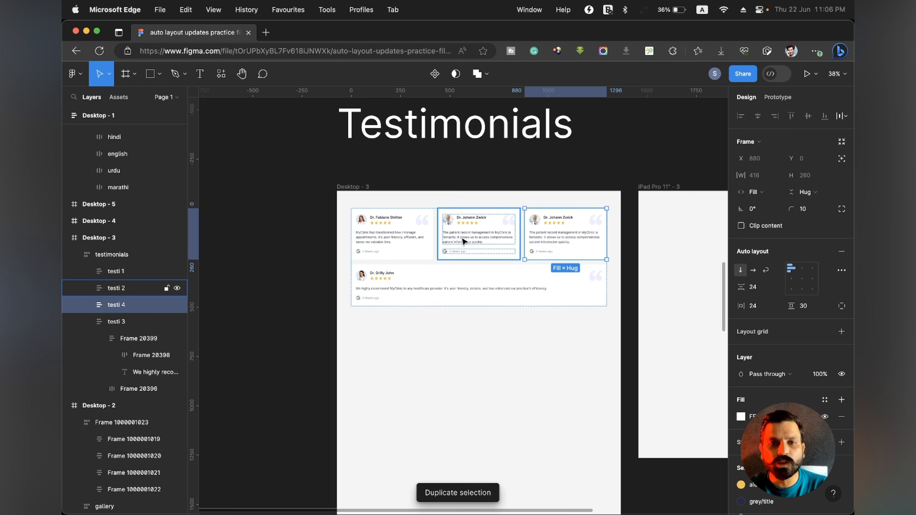
{"action": "scroll", "coordinate": [465, 324], "scroll_direction": "up", "scroll_amount": 3}
{"action": "left_click", "coordinate": [468, 329]}
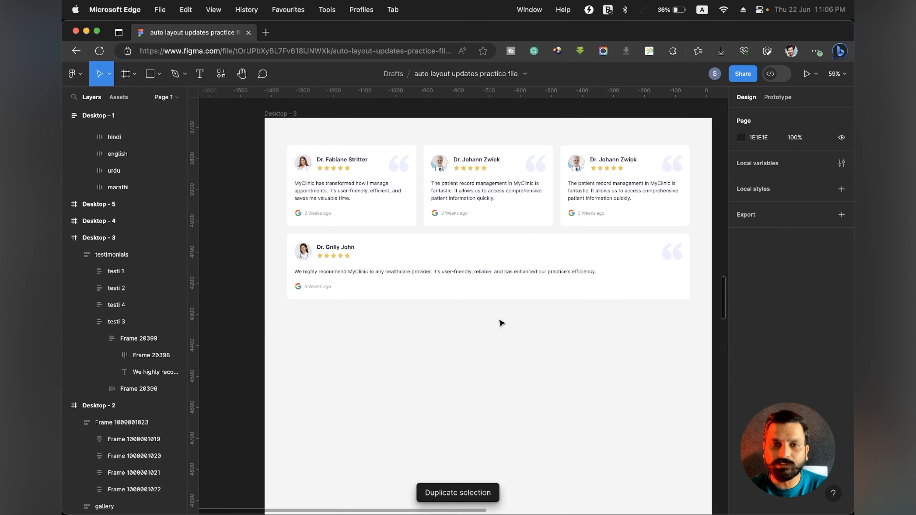
{"action": "key", "text": "super+z"}
- Add a maximum width of 416 to all three testimonial cards in Desktop - 3
{"action": "scroll", "coordinate": [501, 323], "scroll_direction": "right", "scroll_amount": 3}
{"action": "scroll", "coordinate": [501, 323], "scroll_direction": "up", "scroll_amount": 1}
{"action": "left_click", "coordinate": [516, 246]}
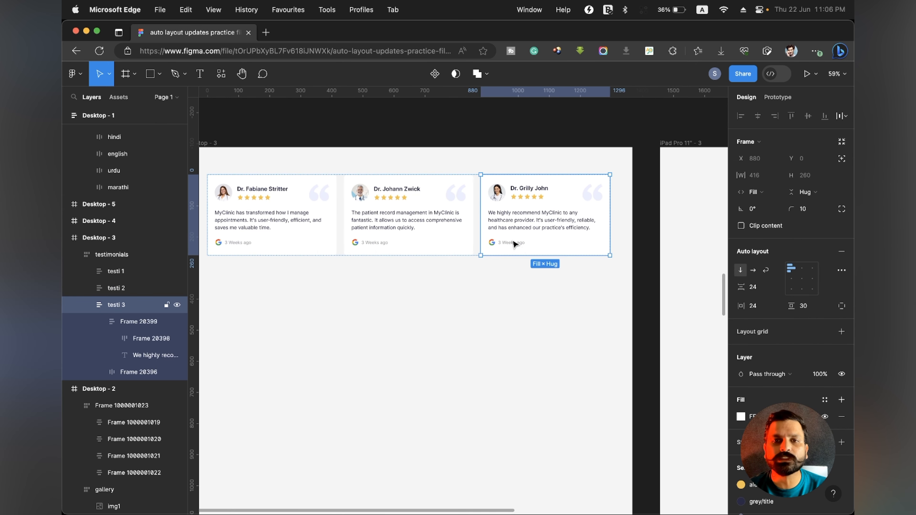
{"action": "left_click", "coordinate": [450, 238], "text": "shift"}
{"action": "left_click", "coordinate": [287, 233], "text": "shift"}
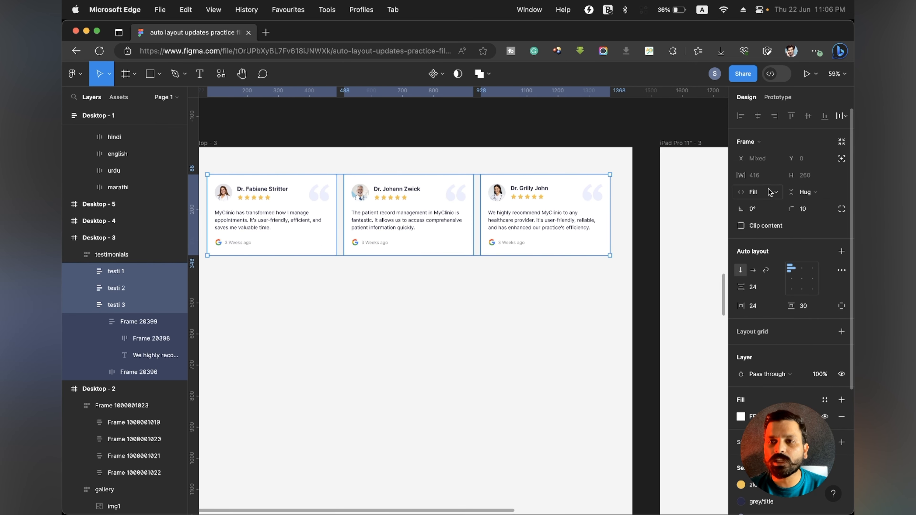
{"action": "left_click", "coordinate": [778, 194]}
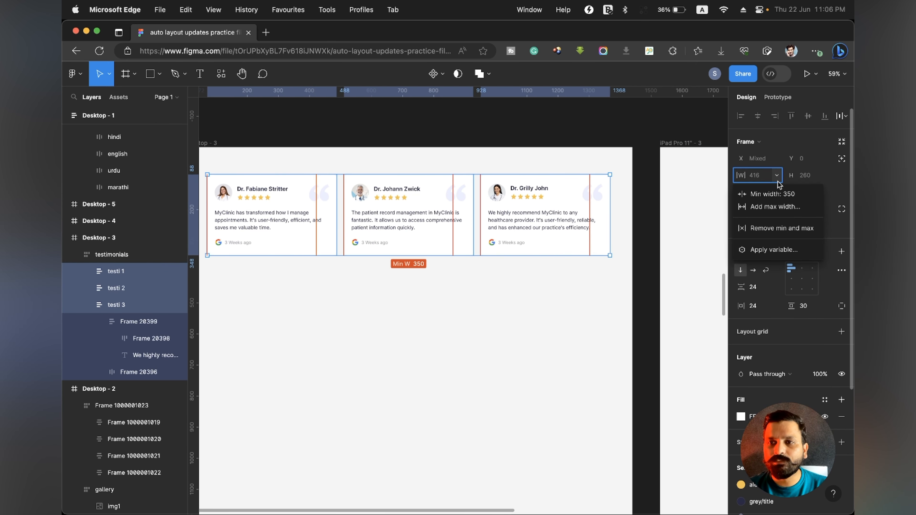
{"action": "left_click", "coordinate": [770, 207]}
{"action": "type", "text": "41"}
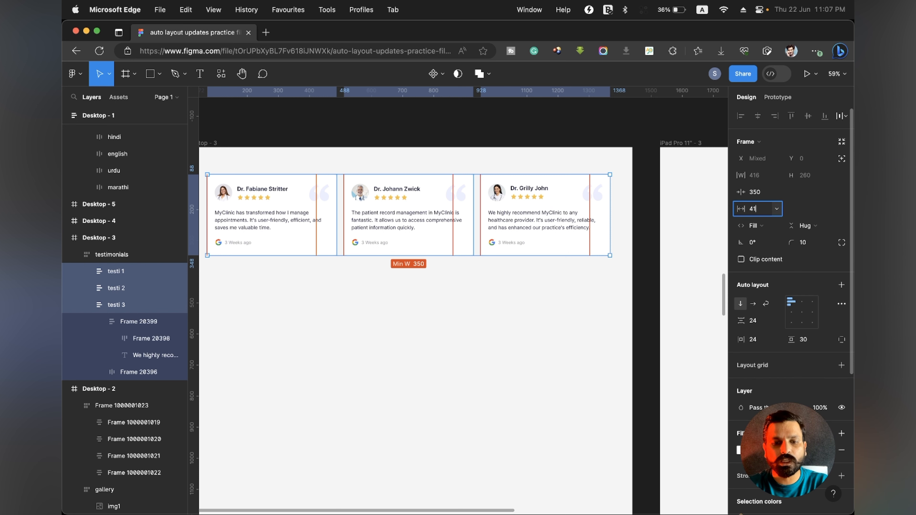
{"action": "type", "text": "6"}
{"action": "left_click", "coordinate": [511, 339]}
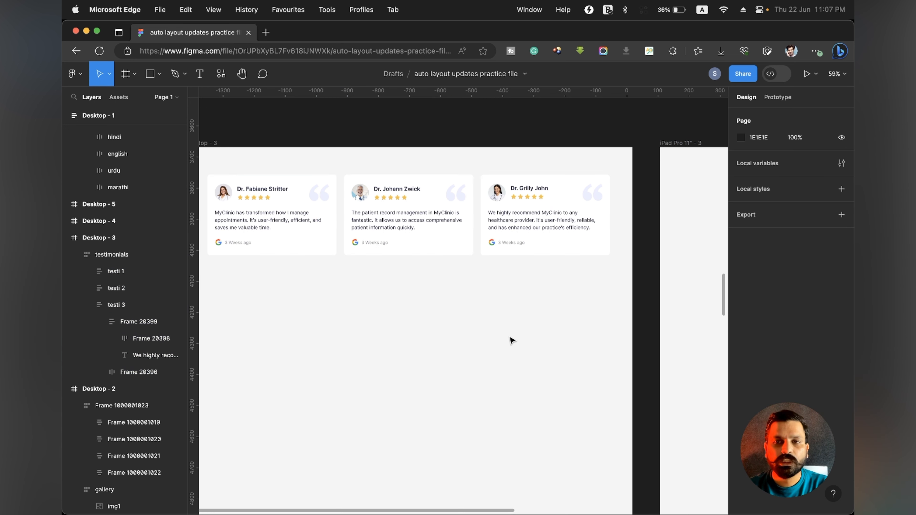
- Test the cards' maximum width by resizing the testimonials frame in Desktop - 3, leaving it about 1301 wide
{"action": "left_click", "coordinate": [558, 243]}
{"action": "left_click_drag", "start_coordinate": [608, 190], "coordinate": [610, 224]}
{"action": "left_click", "coordinate": [583, 339]}
{"action": "scroll", "coordinate": [583, 338], "scroll_direction": "down", "scroll_amount": 2}
{"action": "scroll", "coordinate": [584, 341], "scroll_direction": "down", "scroll_amount": 3}
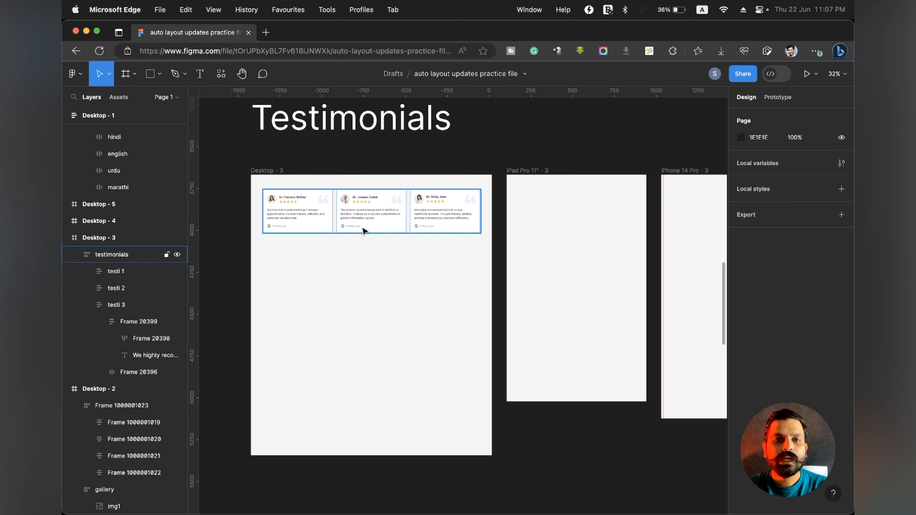
- Duplicate the middle testimonial card in Desktop - 3 five times so the testimonials frame holds eight cards
{"action": "left_click", "coordinate": [362, 218]}
{"action": "left_click", "coordinate": [360, 218]}
{"action": "key", "text": "super+d"}
{"action": "key", "text": "super+d"}
{"action": "key", "text": "super+d"}
{"action": "key", "text": "super+d"}
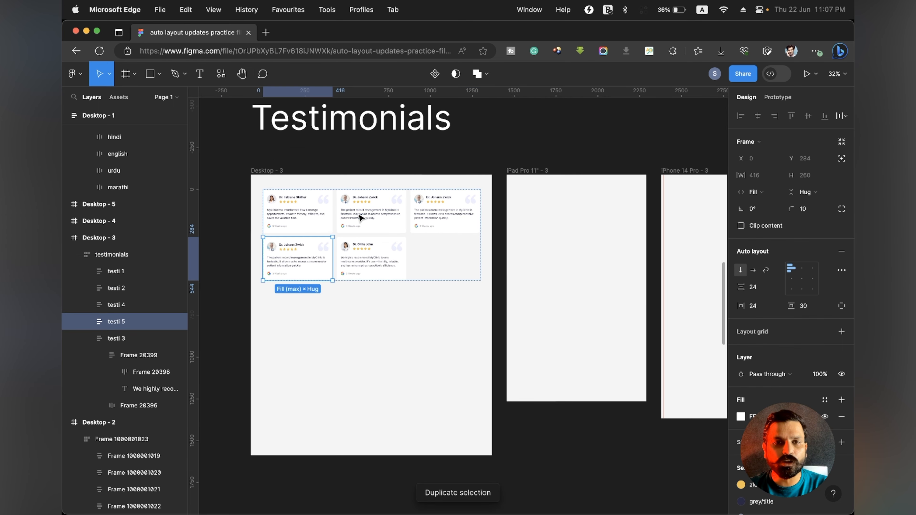
- Place a copy of the testimonials frame in iPad Pro 11" - 3 and narrow it to a width of 760
{"action": "key", "text": "Tab"}
{"action": "key", "text": "Escape"}
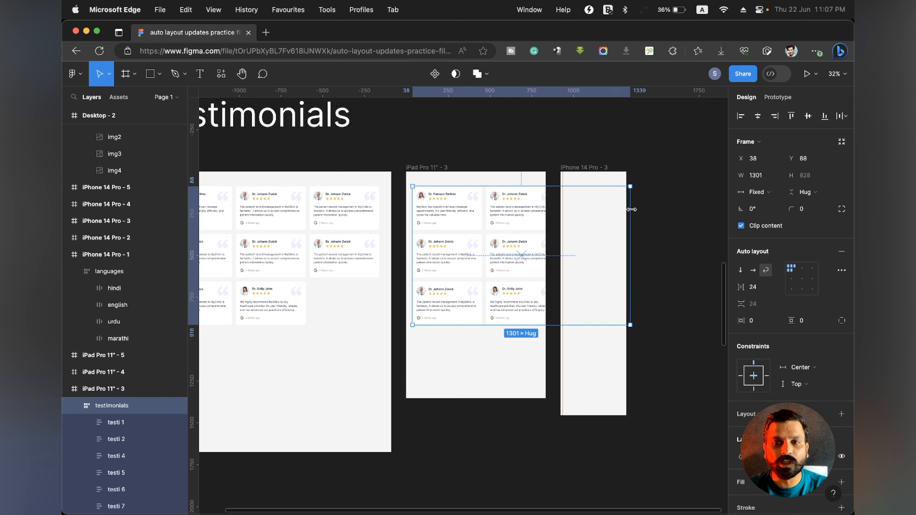
{"action": "left_click_drag", "start_coordinate": [631, 210], "coordinate": [540, 218]}
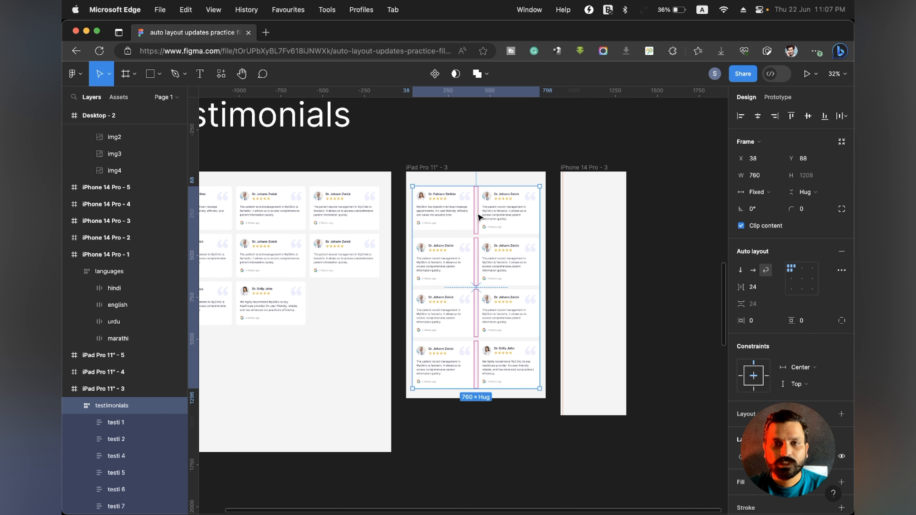
- Copy the testimonials frame from iPad Pro 11" - 3 into iPhone 14 Pro - 3
{"action": "left_click", "coordinate": [595, 215]}
{"action": "left_click", "coordinate": [525, 212]}
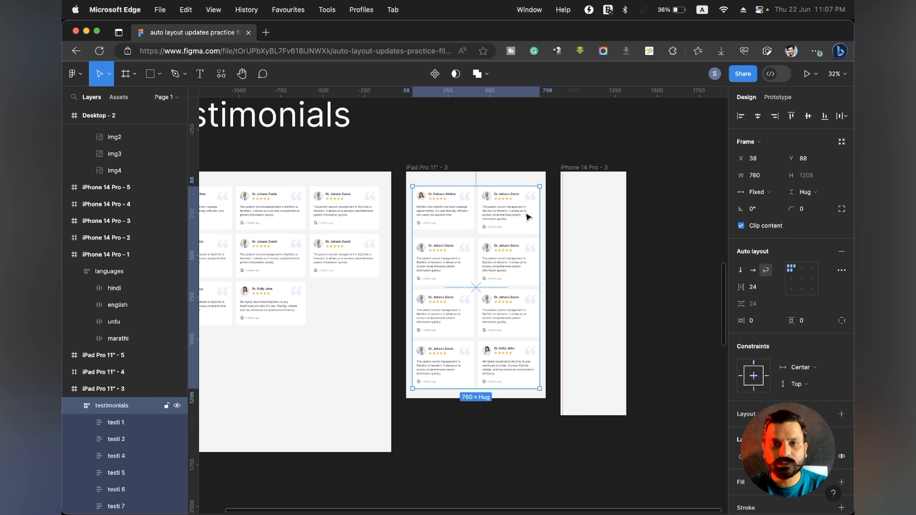
{"action": "left_click", "coordinate": [592, 218]}
{"action": "key", "text": "ctrl+v"}
{"action": "scroll", "coordinate": [592, 217], "scroll_direction": "right", "scroll_amount": 5}
{"action": "scroll", "coordinate": [592, 216], "scroll_direction": "down", "scroll_amount": 1}
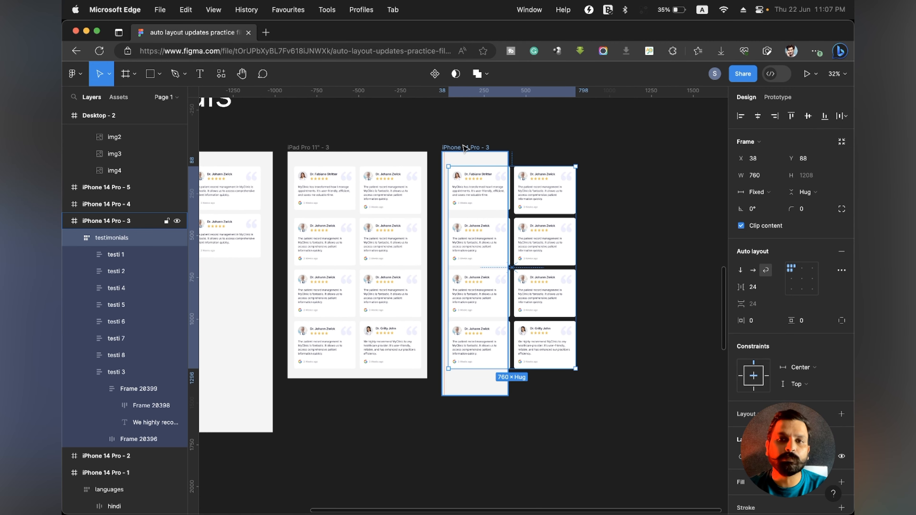
- Narrow the testimonials frame in iPhone 14 Pro - 3 to 350, centre it horizontally and raise it to Y 65
{"action": "left_click_drag", "start_coordinate": [495, 195], "coordinate": [491, 195]}
{"action": "left_click_drag", "start_coordinate": [570, 187], "coordinate": [505, 190]}
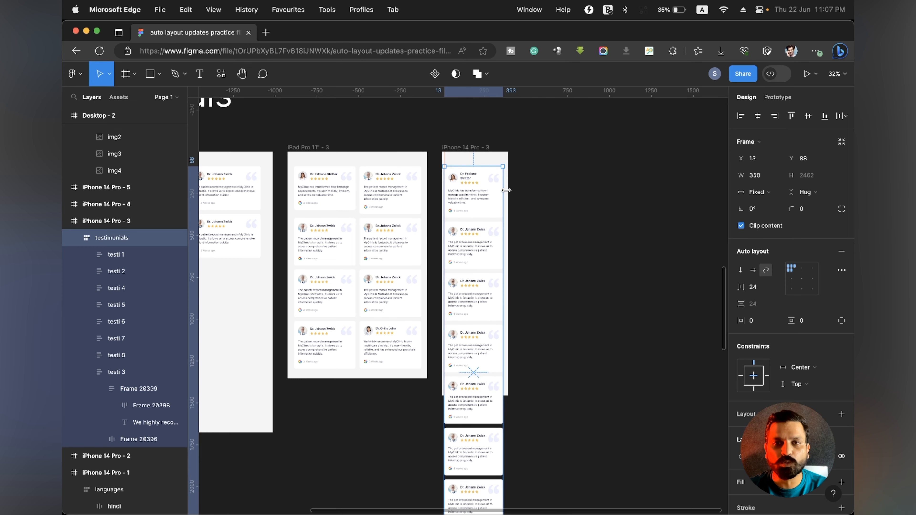
{"action": "left_click", "coordinate": [757, 116]}
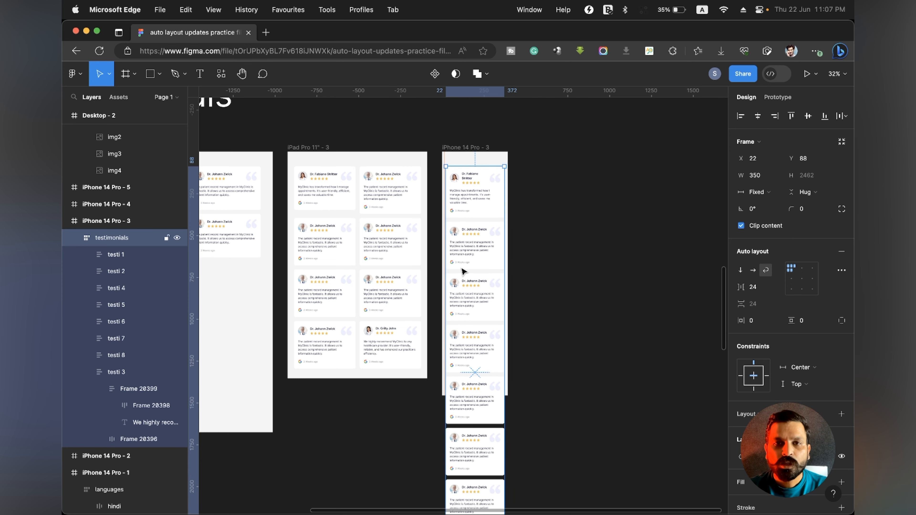
{"action": "scroll", "coordinate": [464, 271], "scroll_direction": "up", "scroll_amount": 10}
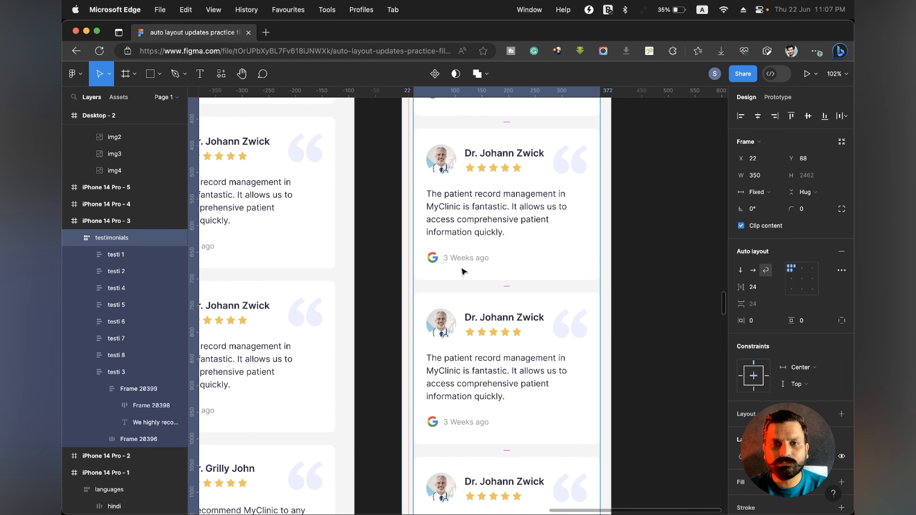
{"action": "scroll", "coordinate": [463, 271], "scroll_direction": "up", "scroll_amount": 5}
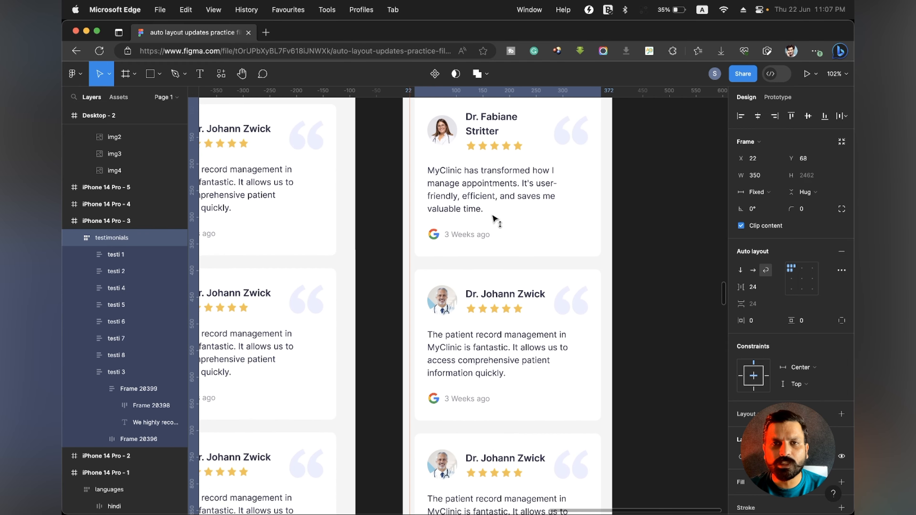
{"action": "scroll", "coordinate": [493, 218], "scroll_direction": "down", "scroll_amount": 10}
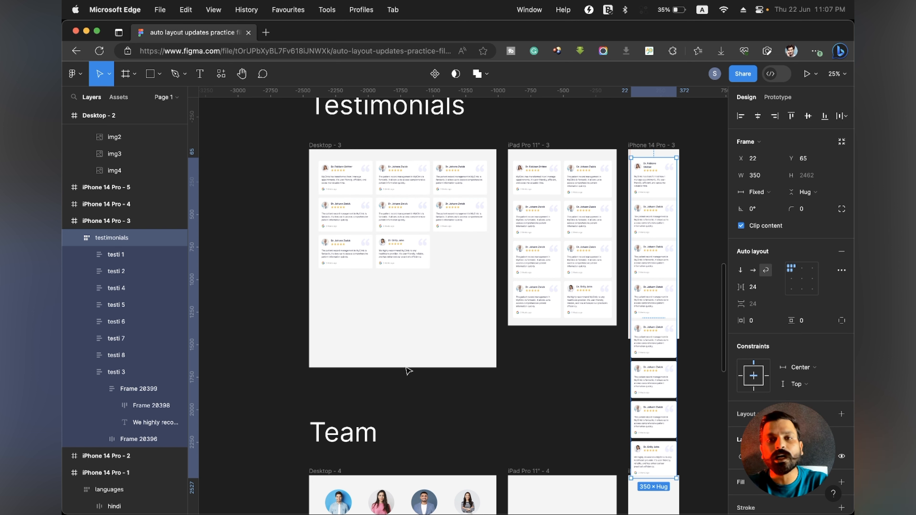
- Inspect the auto layout settings and member layers of the team frame in Desktop - 4
{"action": "scroll", "coordinate": [408, 370], "scroll_direction": "down", "scroll_amount": 6}
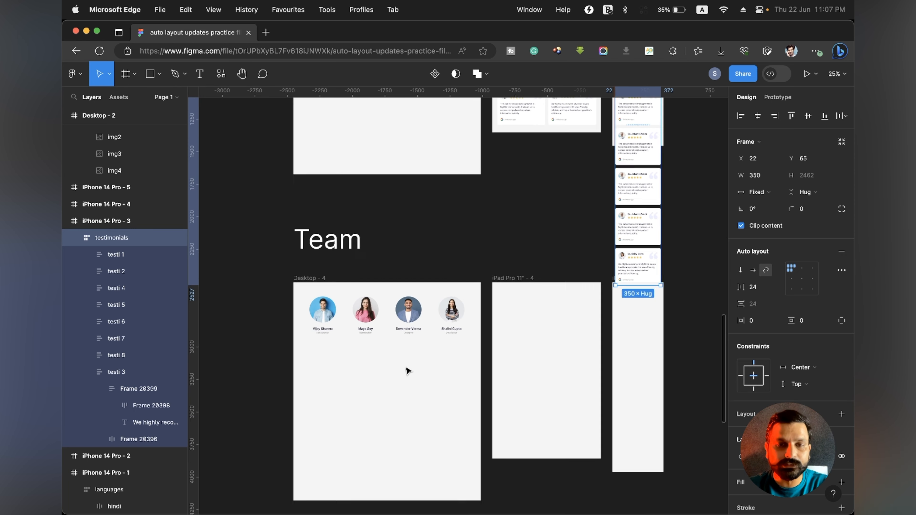
{"action": "scroll", "coordinate": [408, 370], "scroll_direction": "up", "scroll_amount": 5}
{"action": "scroll", "coordinate": [346, 260], "scroll_direction": "right", "scroll_amount": 2}
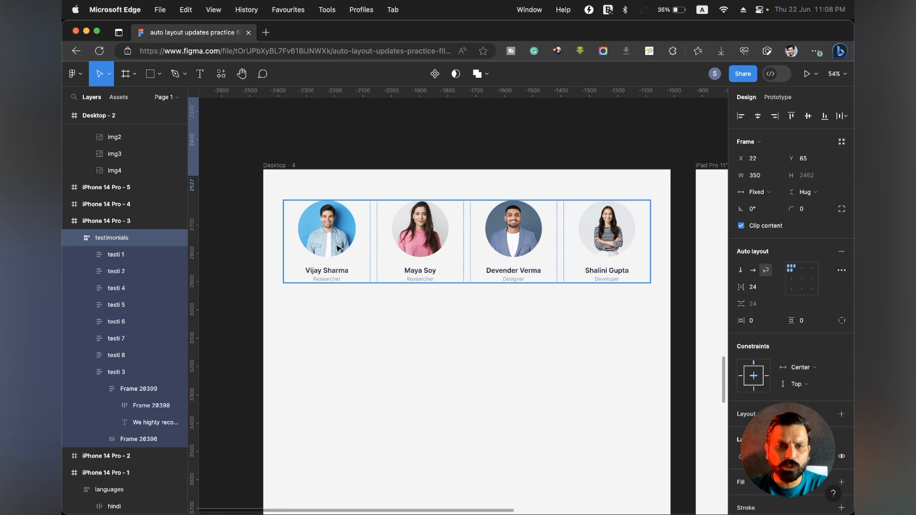
{"action": "left_click", "coordinate": [345, 258]}
{"action": "left_click", "coordinate": [502, 327]}
{"action": "left_click", "coordinate": [597, 266]}
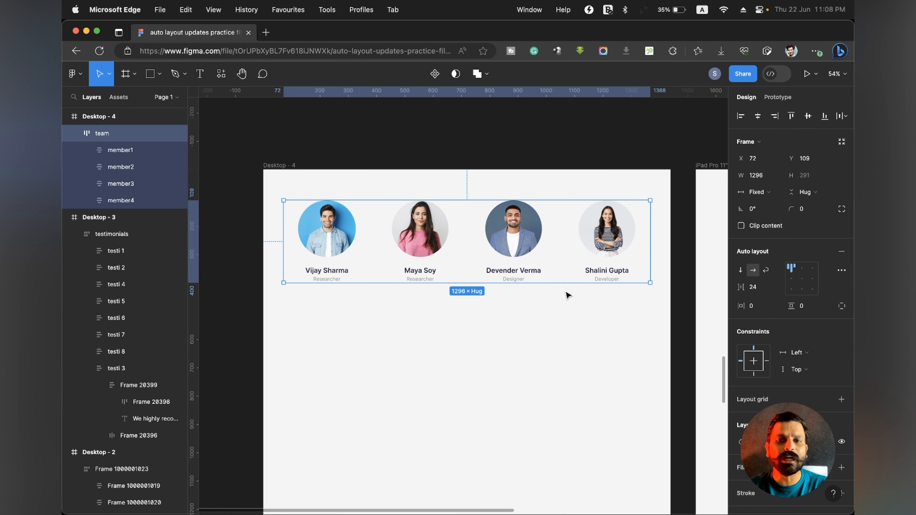
{"action": "scroll", "coordinate": [567, 295], "scroll_direction": "down", "scroll_amount": 3}
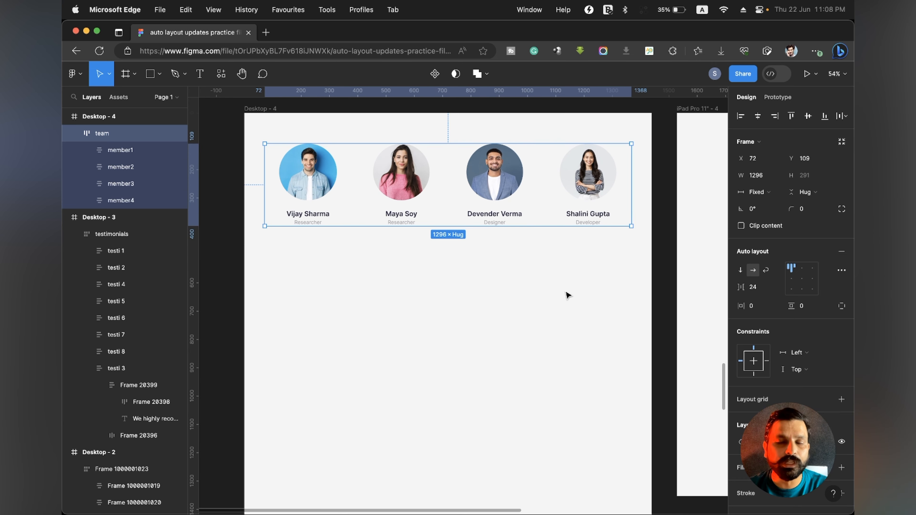
- Add a minimum width of 500 to both the left text-and-image column and the form column in Desktop - 5
{"action": "scroll", "coordinate": [528, 364], "scroll_direction": "down", "scroll_amount": 15}
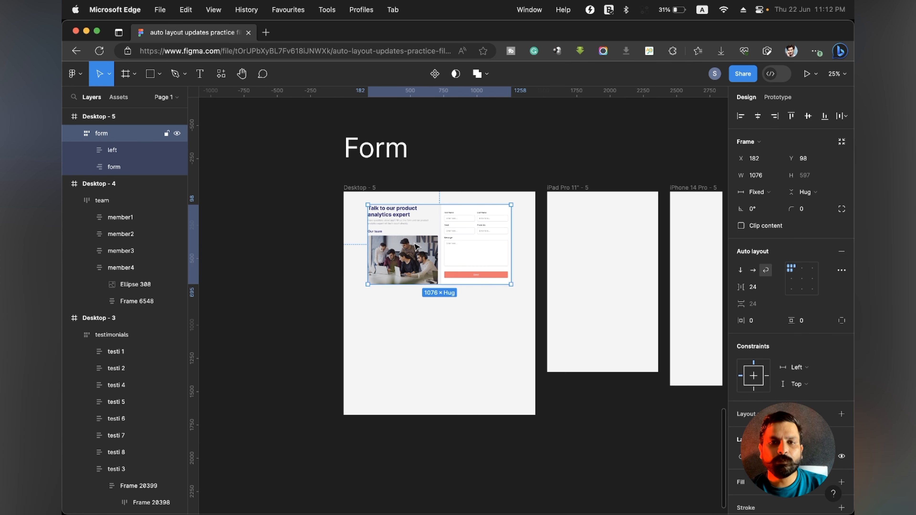
{"action": "scroll", "coordinate": [416, 246], "scroll_direction": "up", "scroll_amount": 3}
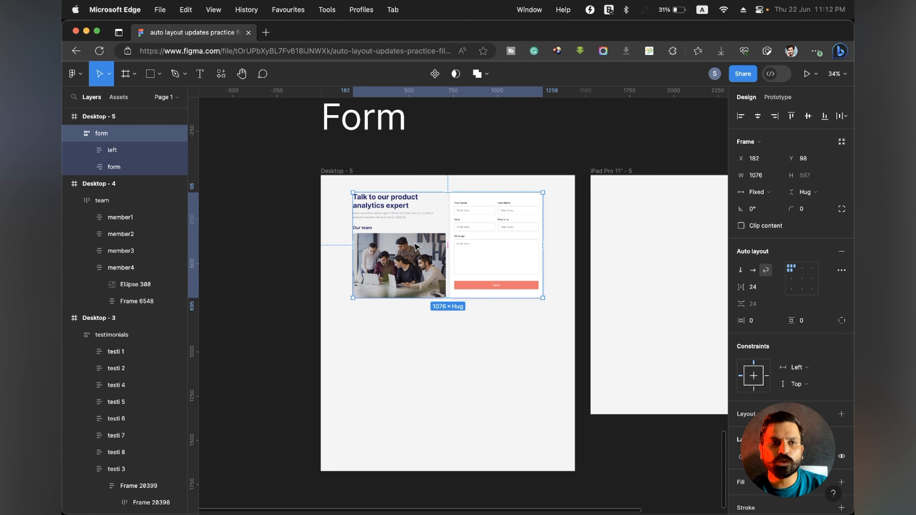
{"action": "left_click", "coordinate": [518, 261]}
{"action": "left_click", "coordinate": [396, 260]}
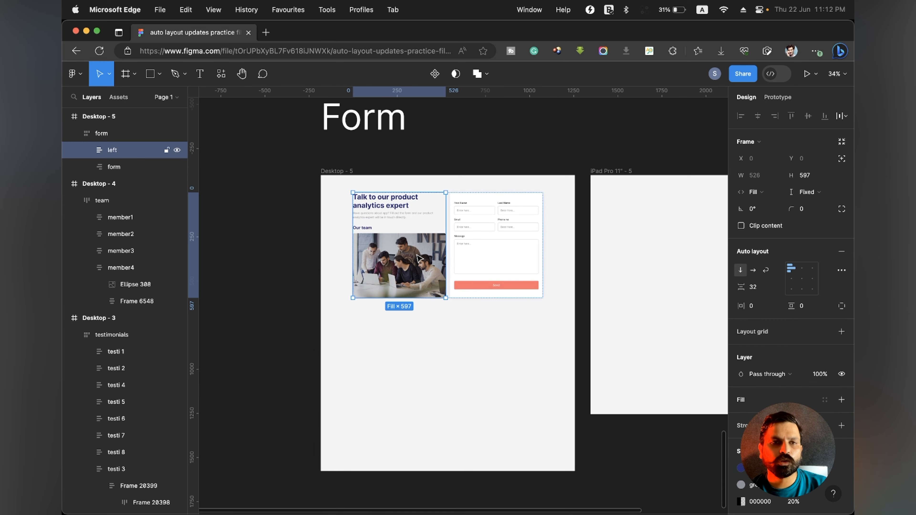
{"action": "left_click", "coordinate": [473, 258]}
{"action": "left_click", "coordinate": [414, 261]}
{"action": "left_click", "coordinate": [489, 255]}
{"action": "left_click", "coordinate": [400, 270], "text": "shift"}
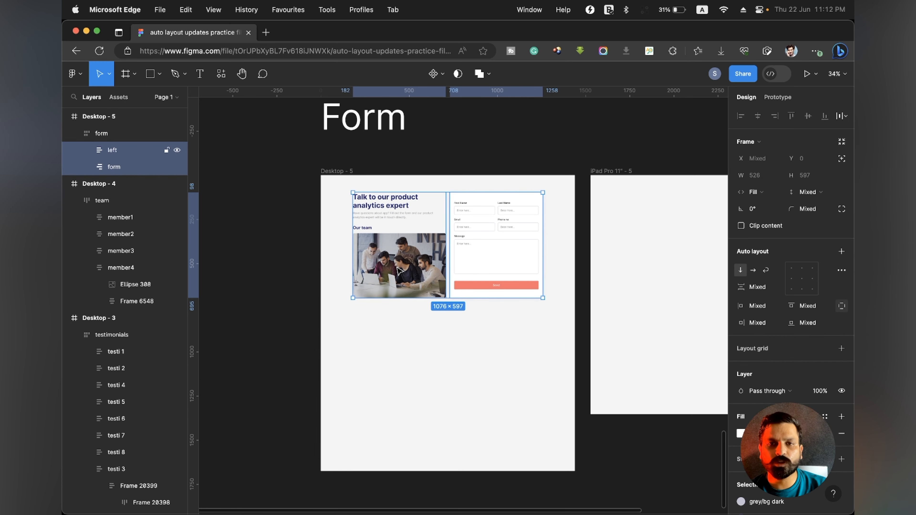
{"action": "left_click", "coordinate": [776, 175]}
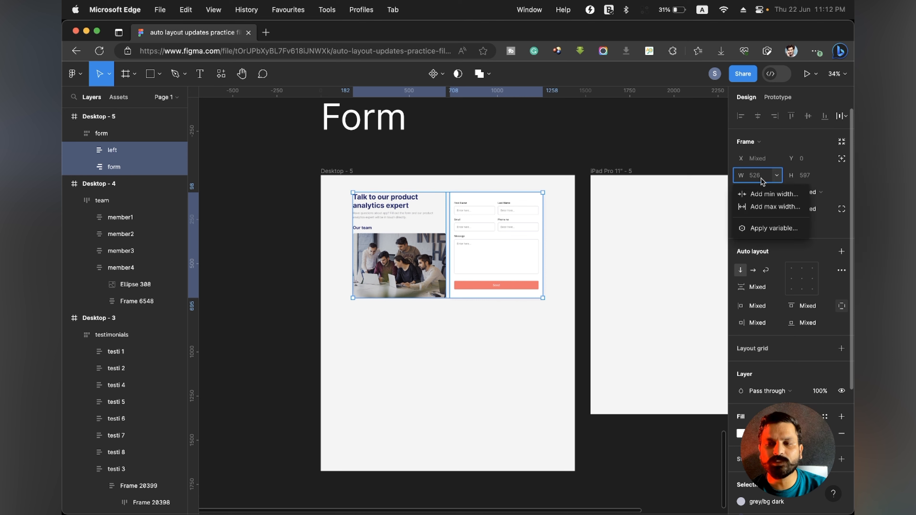
{"action": "left_click", "coordinate": [762, 195]}
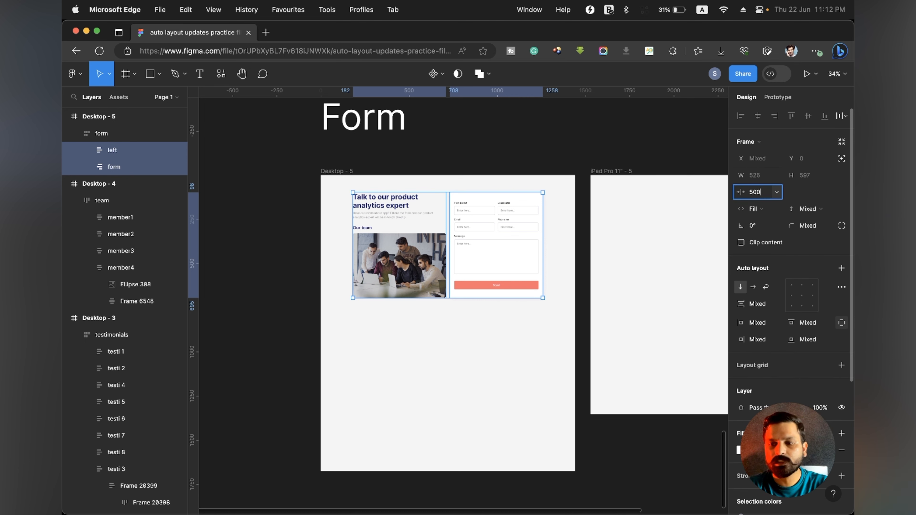
{"action": "key", "text": "Return"}
{"action": "left_click", "coordinate": [468, 349]}
- Test how the outer form frame in Desktop - 5 wraps when narrowed, and undo the resize
{"action": "left_click", "coordinate": [485, 271]}
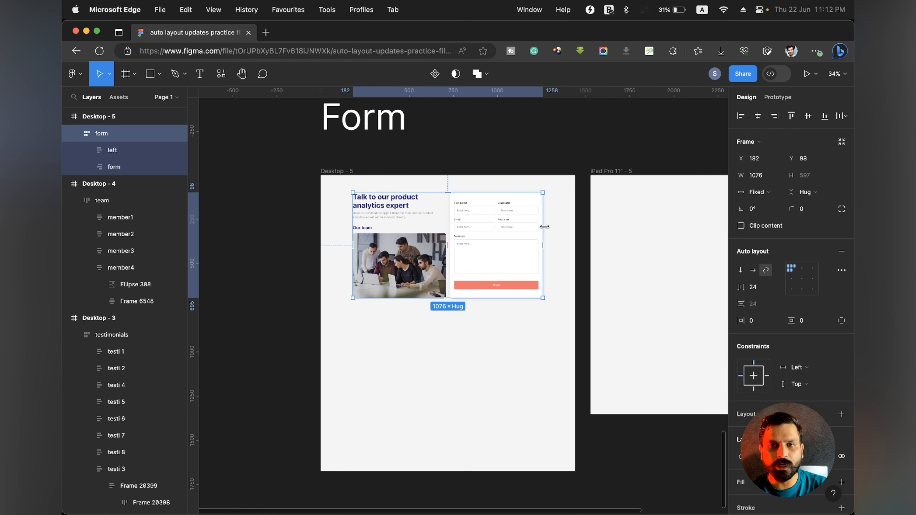
{"action": "left_click_drag", "start_coordinate": [545, 227], "coordinate": [489, 241]}
{"action": "key", "text": "cmd+z"}
- Copy the outer form frame from Desktop - 5 into iPad Pro 11" - 5, narrow it to 757 and position it at X 39, Y 68
{"action": "scroll", "coordinate": [489, 245], "scroll_direction": "right", "scroll_amount": 4}
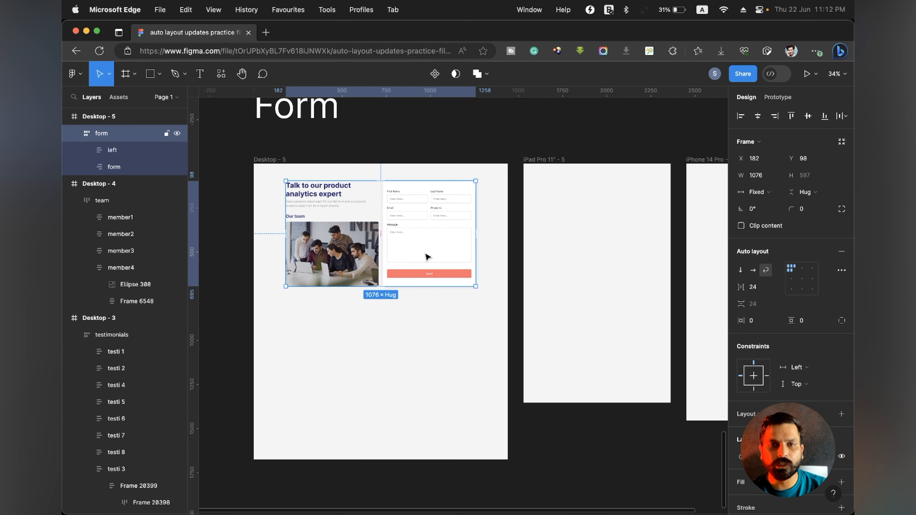
{"action": "key", "text": "cmd+c"}
{"action": "left_click", "coordinate": [582, 239]}
{"action": "key", "text": "cmd+v"}
{"action": "scroll", "coordinate": [581, 239], "scroll_direction": "right", "scroll_amount": 6}
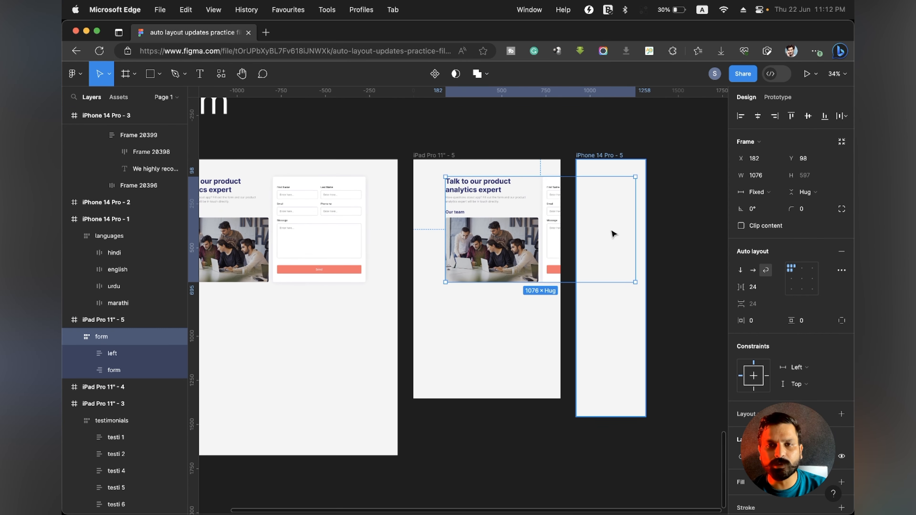
{"action": "left_click_drag", "start_coordinate": [635, 226], "coordinate": [554, 228]}
{"action": "scroll", "coordinate": [554, 229], "scroll_direction": "up", "scroll_amount": 5}
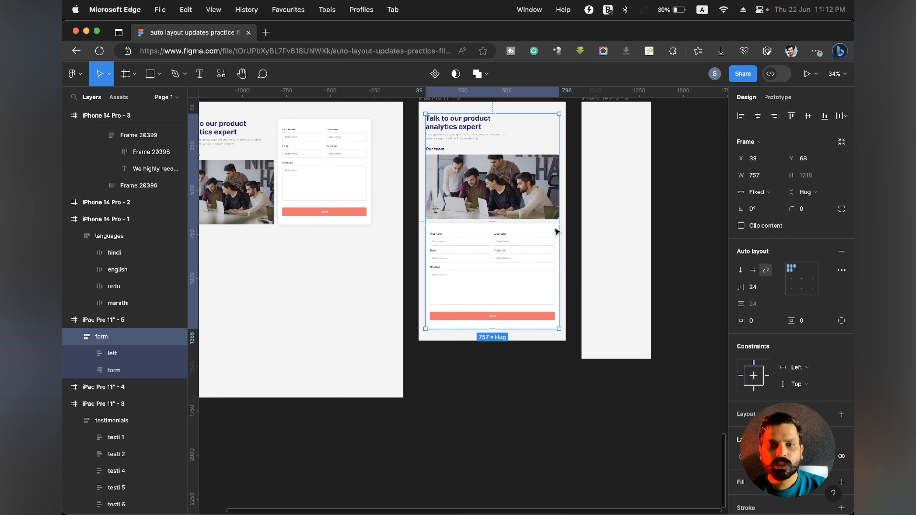
- Copy the form frame from iPad Pro 11" - 5 into iPhone 14 Pro - 5 and narrow it to a width of 354
{"action": "scroll", "coordinate": [557, 232], "scroll_direction": "down", "scroll_amount": 5}
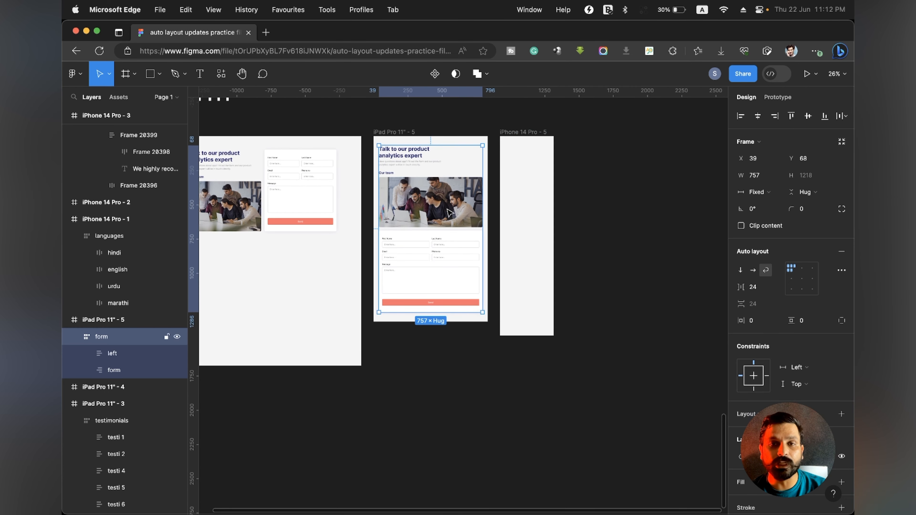
{"action": "key", "text": "super+c"}
{"action": "left_click", "coordinate": [541, 208]}
{"action": "key", "text": "super+v"}
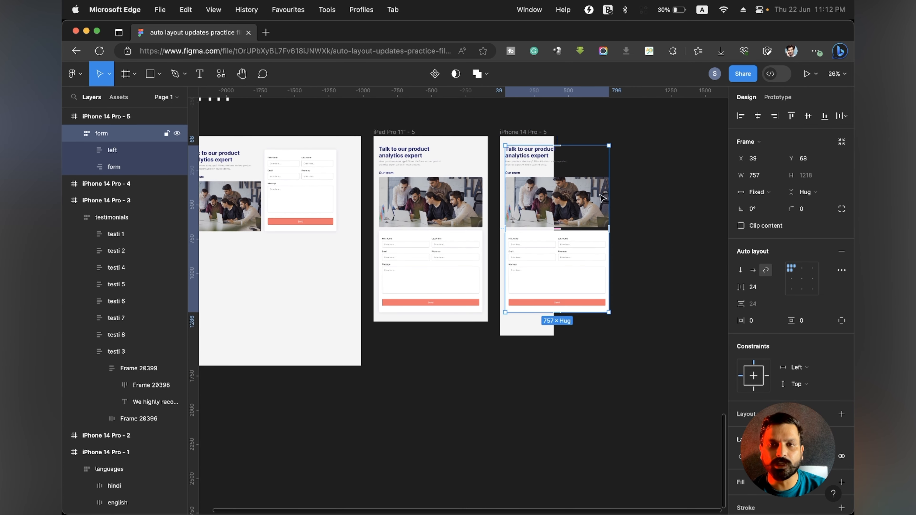
{"action": "left_click_drag", "start_coordinate": [610, 161], "coordinate": [553, 166]}
{"action": "scroll", "coordinate": [553, 166], "scroll_direction": "up", "scroll_amount": 3}
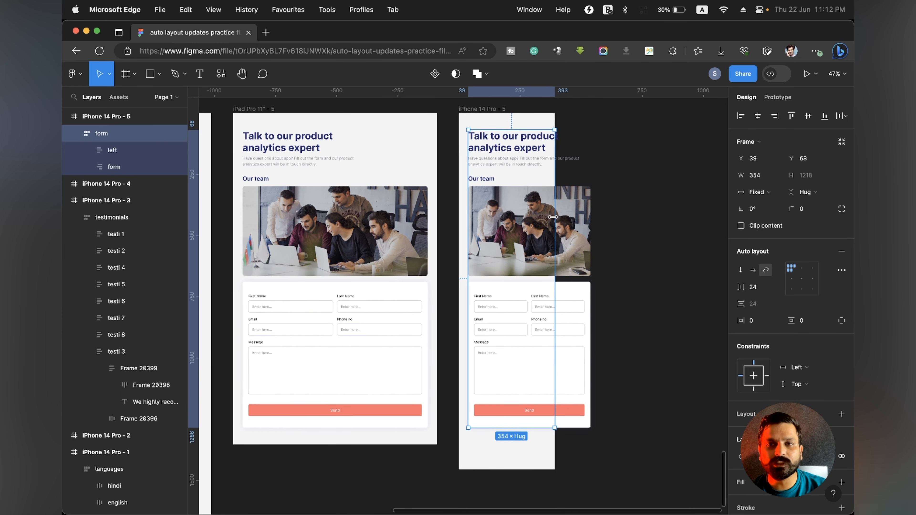
- Undo the last narrowing of the outer form frame in iPhone 14 Pro - 5 and move the frame to X 14, Y 66
{"action": "key", "text": "super+z"}
{"action": "key", "text": "Return"}
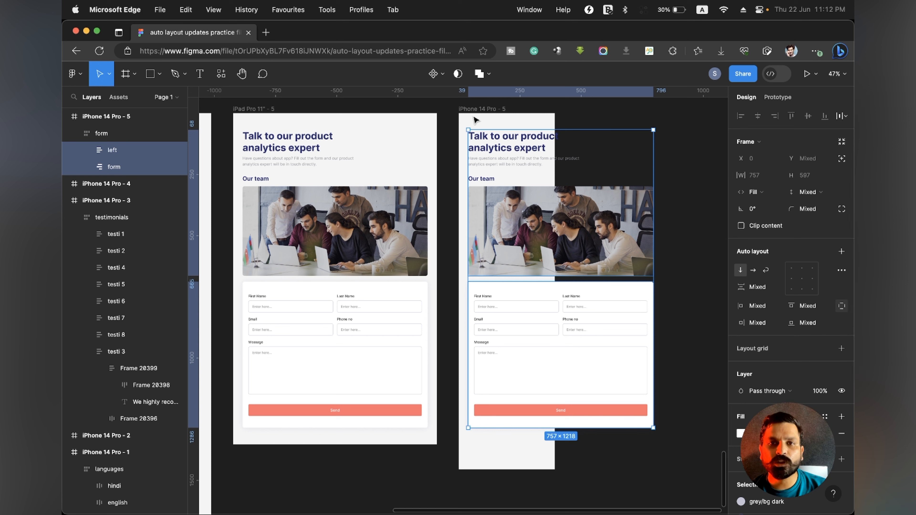
{"action": "left_click", "coordinate": [475, 120]}
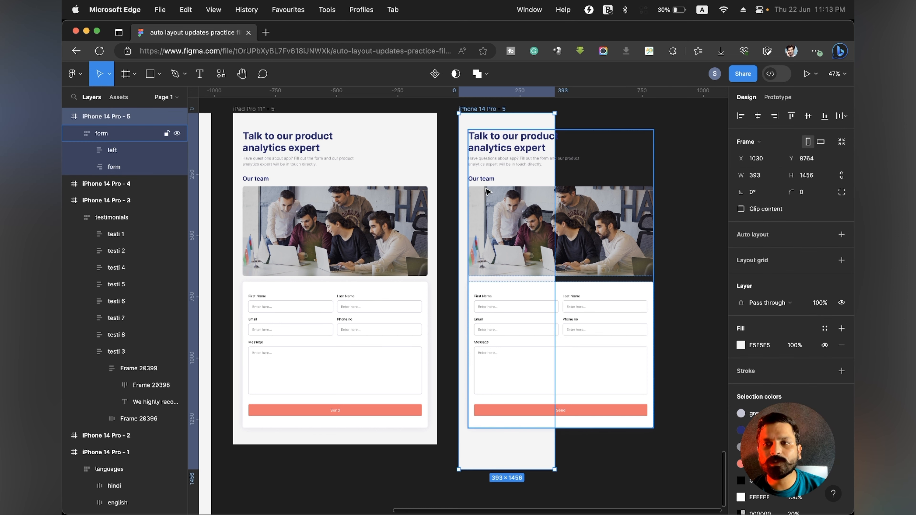
{"action": "left_click", "coordinate": [628, 127]}
{"action": "left_click", "coordinate": [544, 225]}
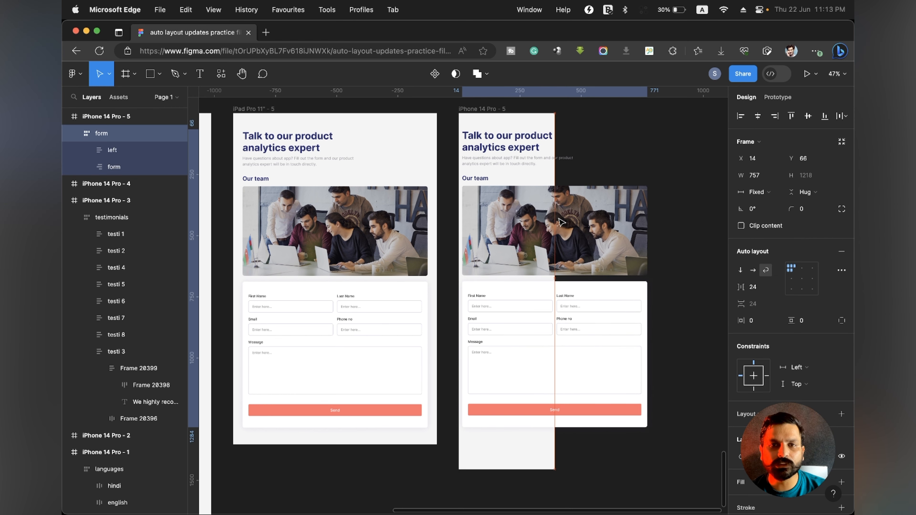
- Lower the minimum width of both the left column and the form column in iPhone 14 Pro - 5 to 380, and reduce it further to 370
{"action": "key", "text": "Return"}
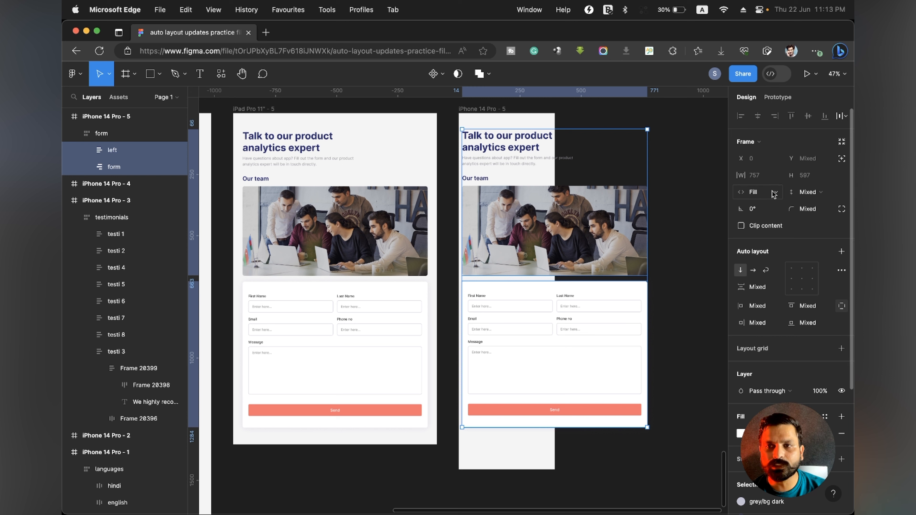
{"action": "left_click", "coordinate": [777, 175]}
{"action": "left_click", "coordinate": [767, 194]}
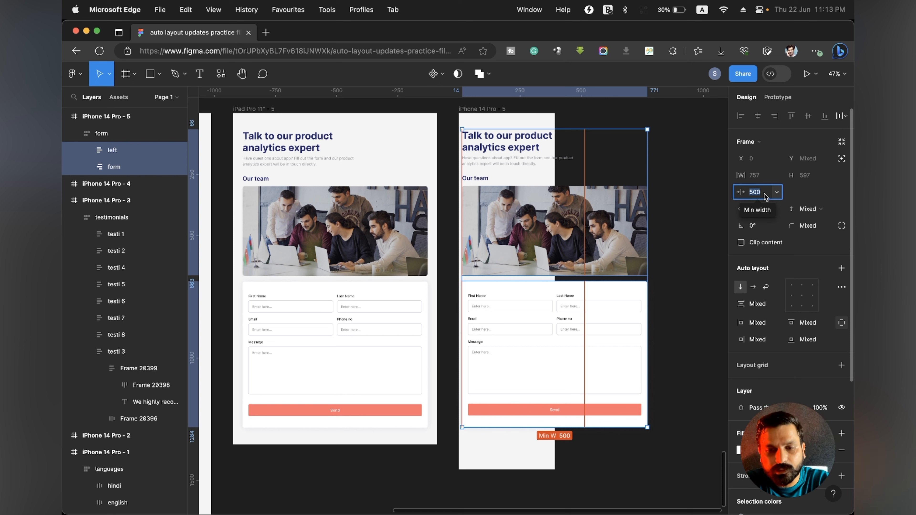
{"action": "type", "text": "380"}
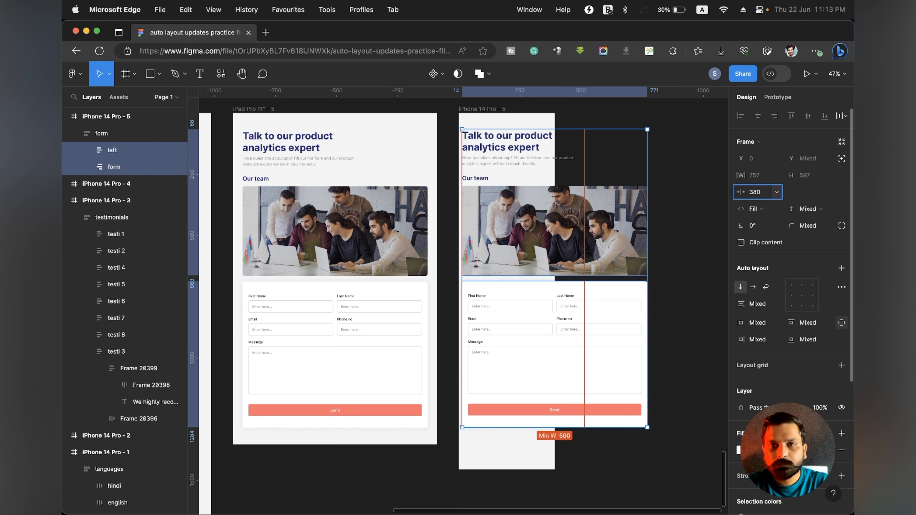
{"action": "key", "text": "Return"}
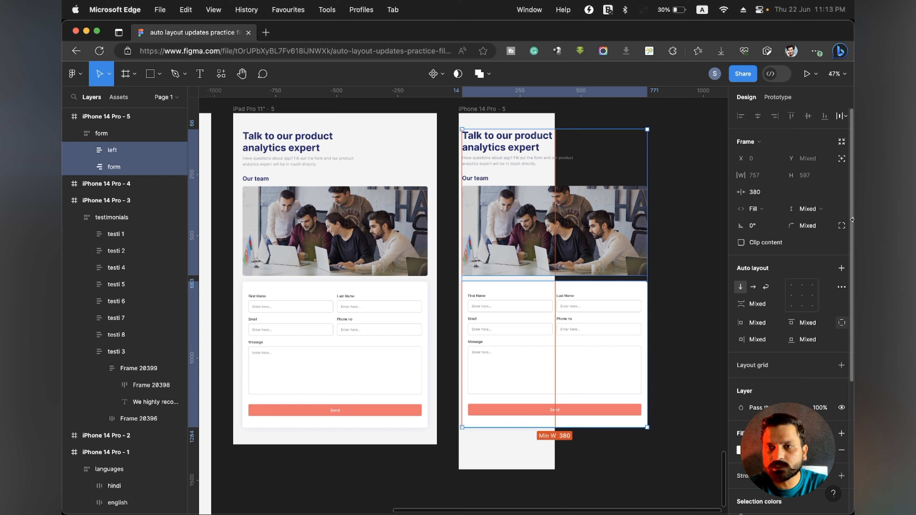
{"action": "left_click", "coordinate": [761, 190]}
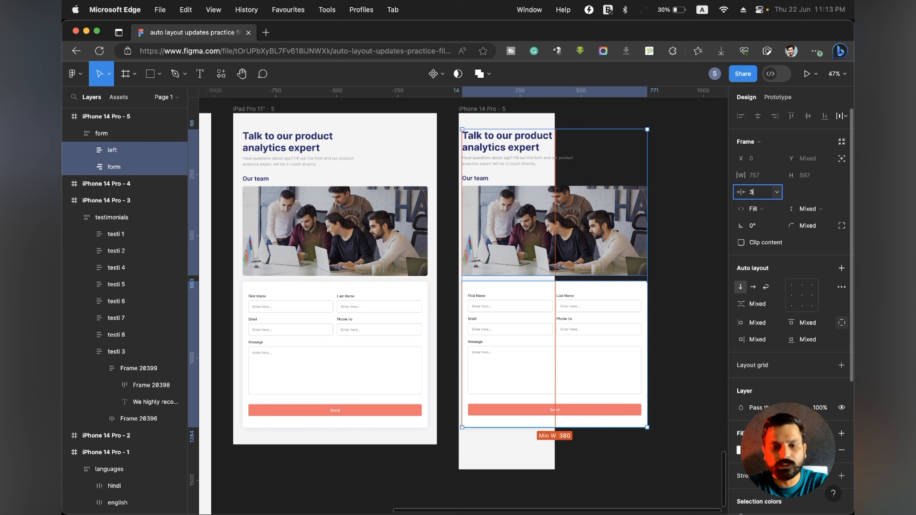
{"action": "key", "text": "Return"}
- Narrow the outer form frame in iPhone 14 Pro - 5 to a width of 370 and nudge it to X 11
{"action": "scroll", "coordinate": [363, 291], "scroll_direction": "down", "scroll_amount": 3}
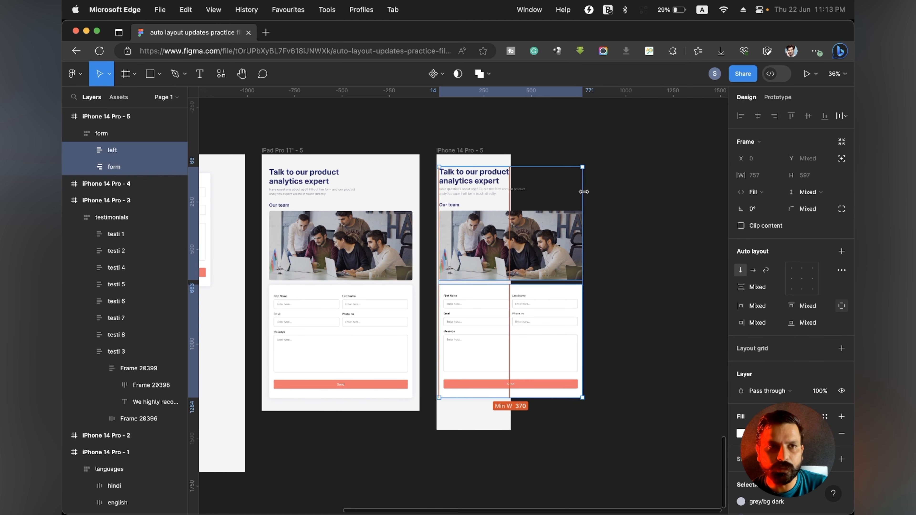
{"action": "left_click", "coordinate": [92, 136]}
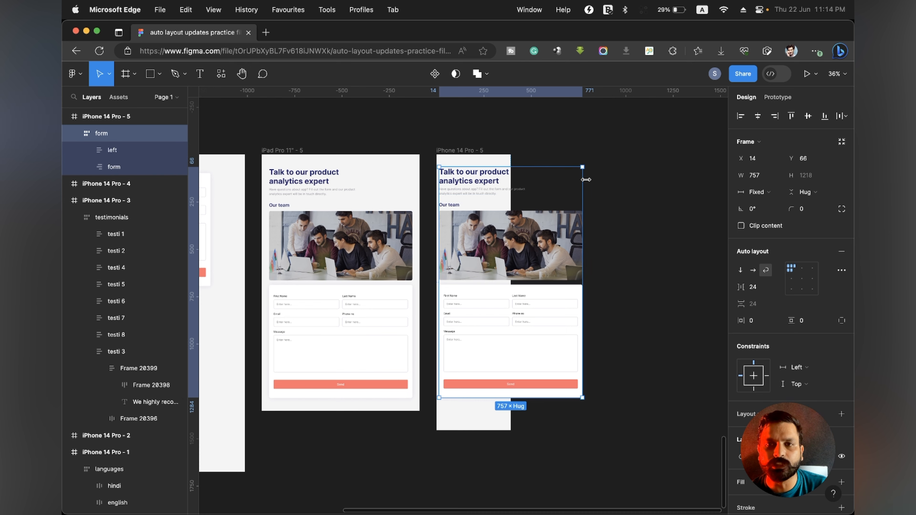
{"action": "left_click_drag", "start_coordinate": [585, 179], "coordinate": [509, 182]}
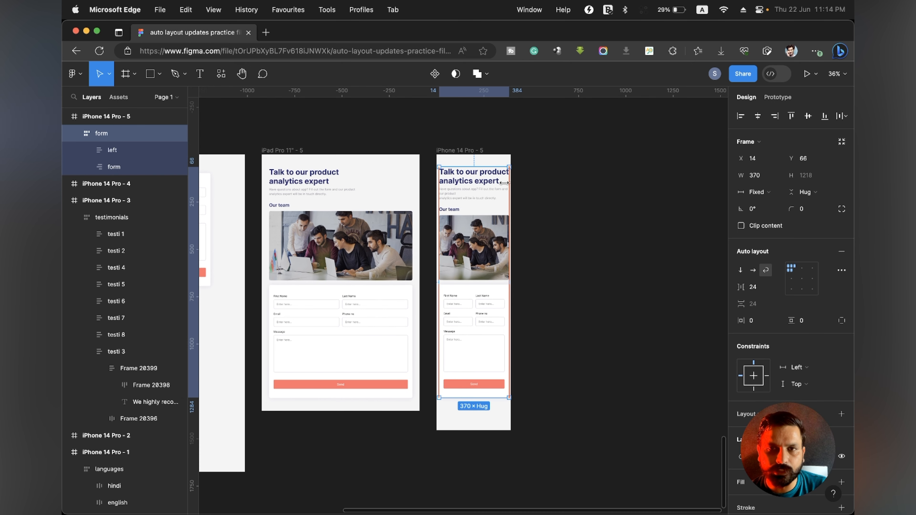
{"action": "scroll", "coordinate": [504, 183], "scroll_direction": "up", "scroll_amount": 5}
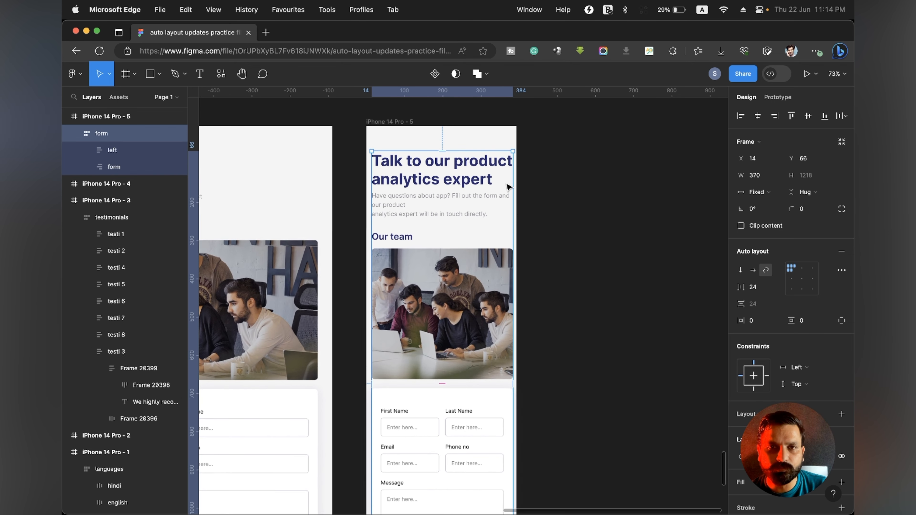
{"action": "key", "text": "Left"}
{"action": "key", "text": "Left"}
{"action": "key", "text": "Left"}
- Examine the paired form fields at phone width, and undo the nudge and the narrowing of the outer form frame
{"action": "scroll", "coordinate": [508, 187], "scroll_direction": "down", "scroll_amount": 3}
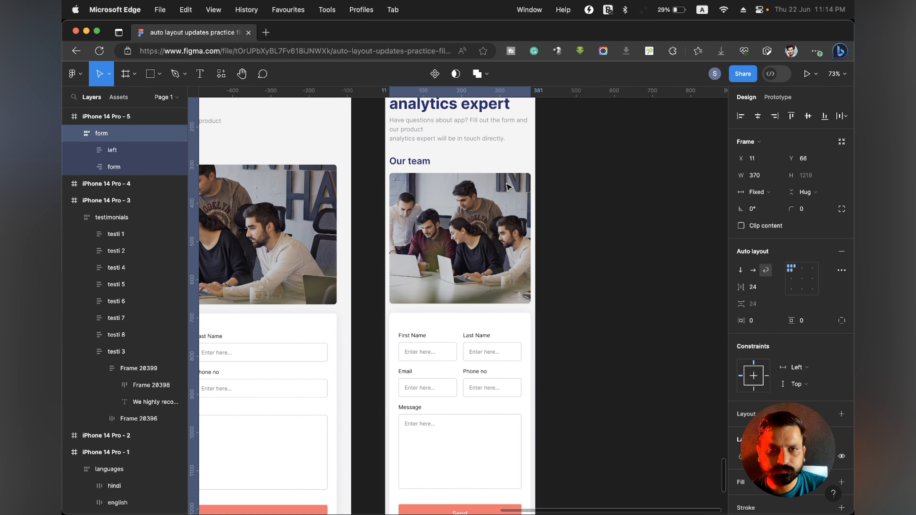
{"action": "scroll", "coordinate": [508, 187], "scroll_direction": "down", "scroll_amount": 2}
{"action": "scroll", "coordinate": [460, 352], "scroll_direction": "down", "scroll_amount": 2}
{"action": "scroll", "coordinate": [460, 351], "scroll_direction": "up", "scroll_amount": 5}
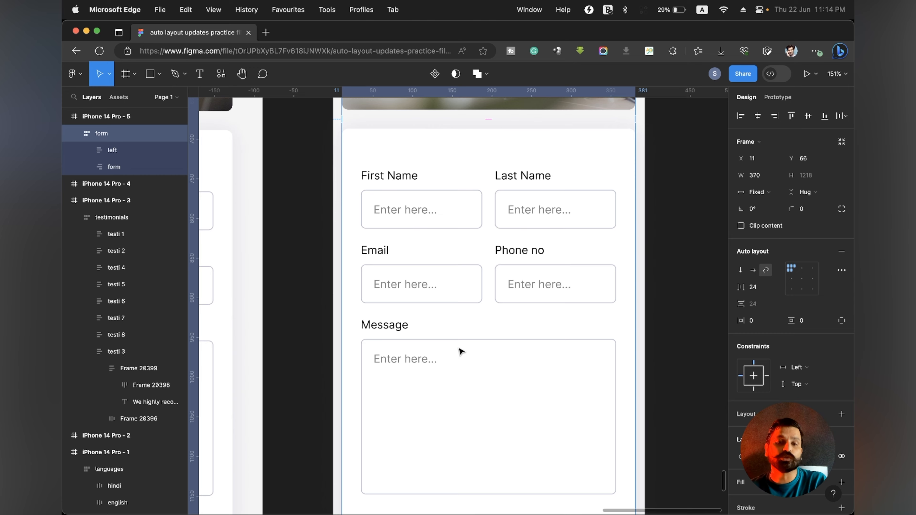
{"action": "scroll", "coordinate": [461, 351], "scroll_direction": "down", "scroll_amount": 5}
{"action": "scroll", "coordinate": [485, 290], "scroll_direction": "right", "scroll_amount": 1}
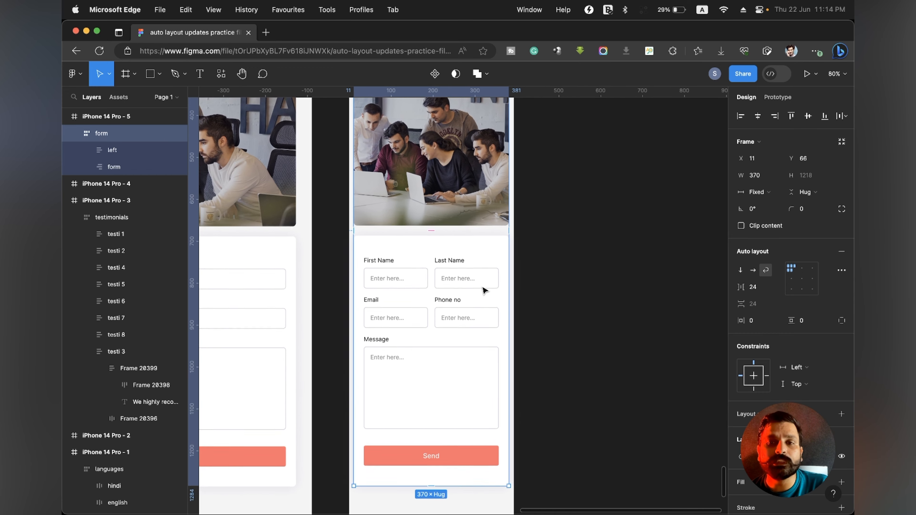
{"action": "scroll", "coordinate": [485, 290], "scroll_direction": "down", "scroll_amount": 5}
{"action": "key", "text": "super+z"}
{"action": "key", "text": "super+z"}
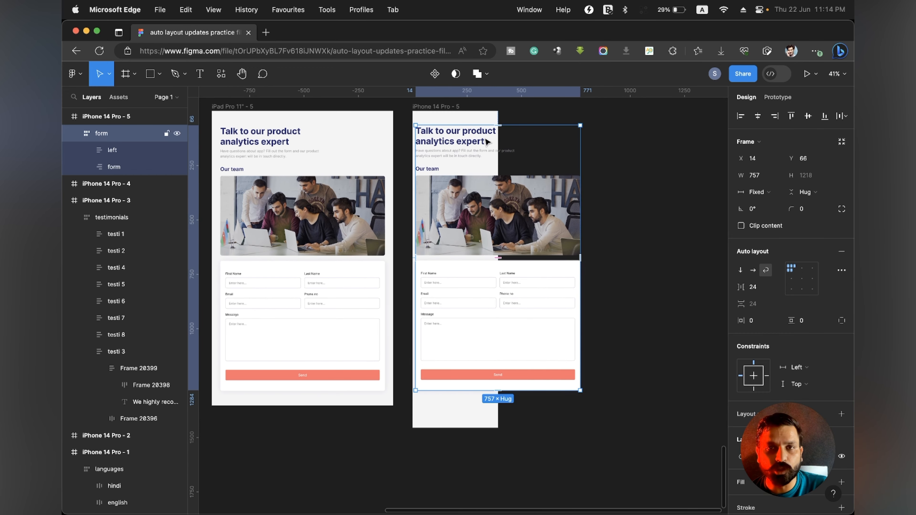
- Add a minimum width of 340 to the First Name and Last Name fields in the iPhone 14 Pro - 5 form
{"action": "left_click", "coordinate": [487, 286]}
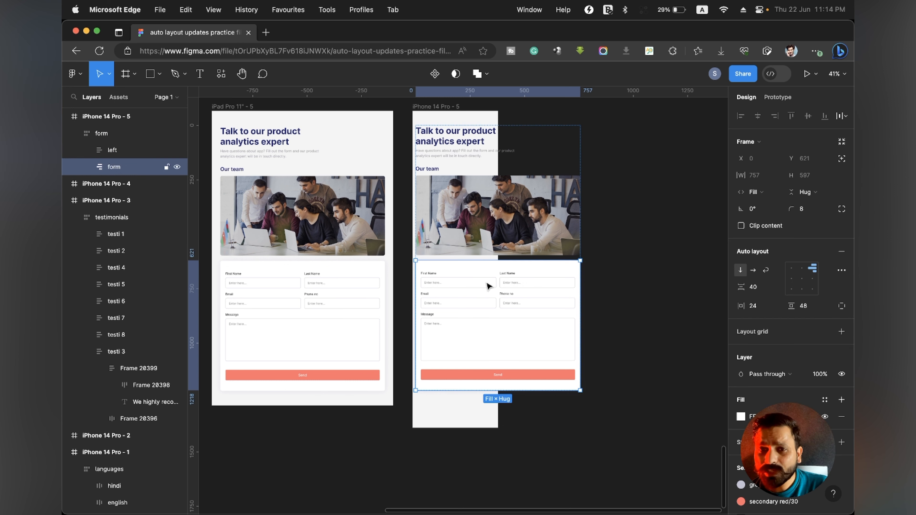
{"action": "left_click", "coordinate": [488, 285]}
{"action": "left_click", "coordinate": [488, 286]}
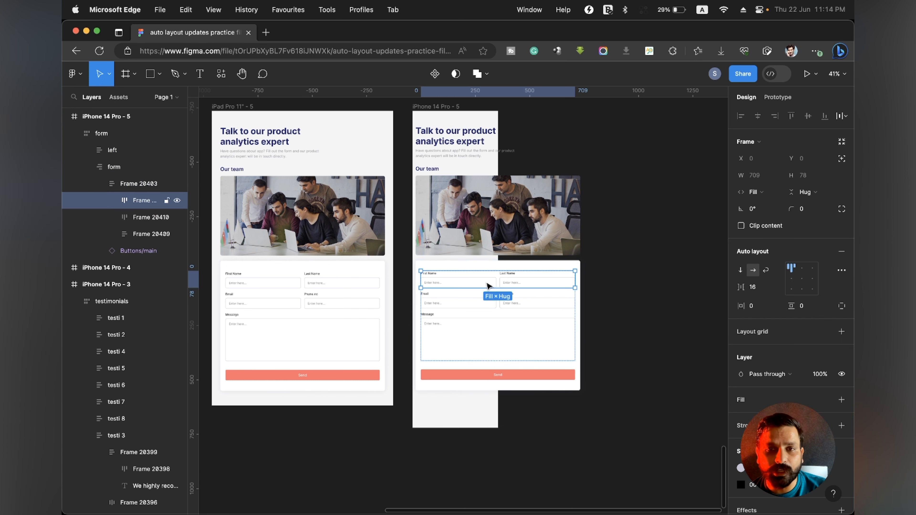
{"action": "left_click", "coordinate": [516, 286]}
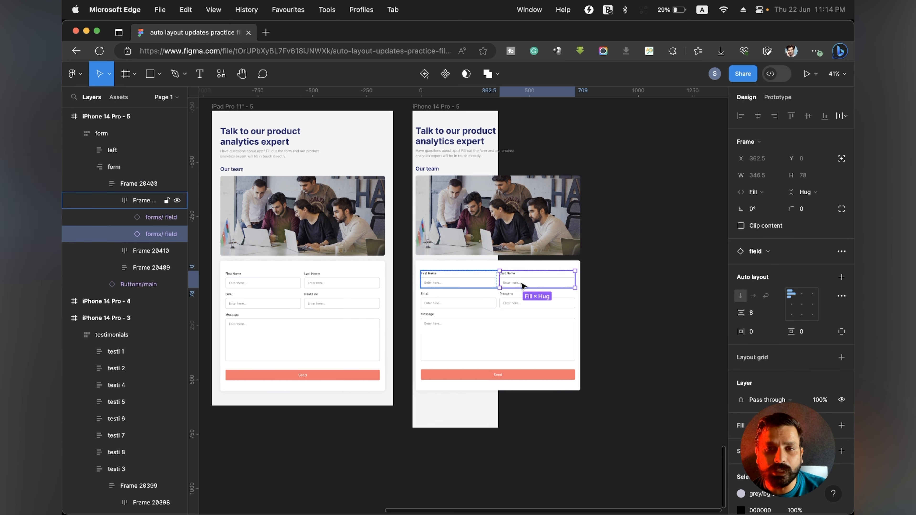
{"action": "left_click", "coordinate": [476, 285], "text": "shift"}
{"action": "left_click", "coordinate": [476, 285], "text": "shift"}
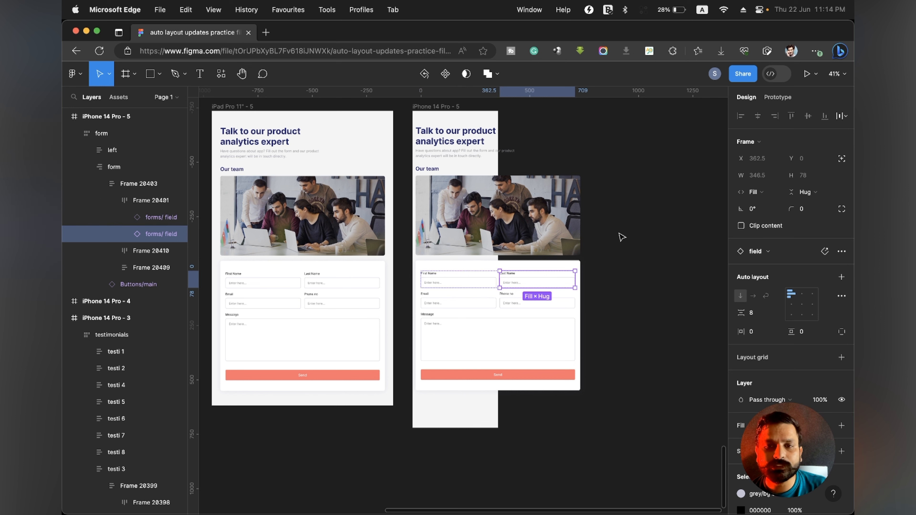
{"action": "left_click", "coordinate": [464, 285], "text": "shift"}
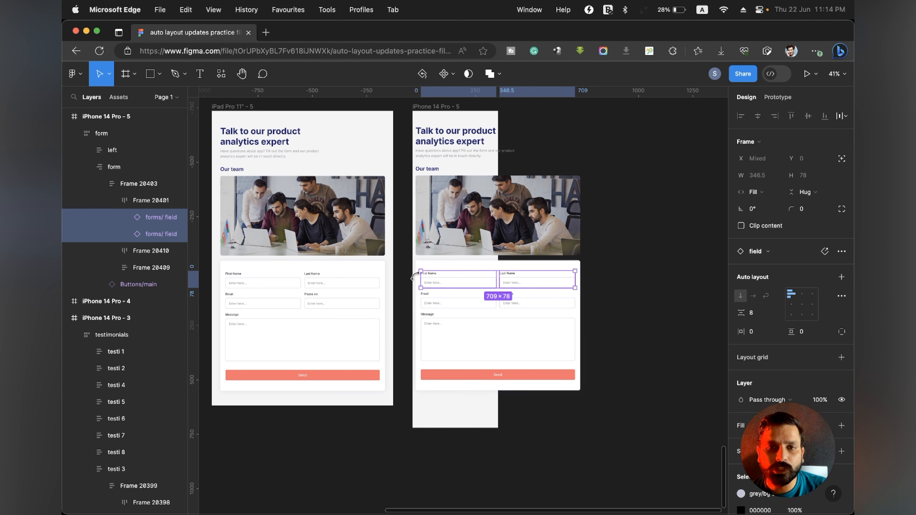
{"action": "scroll", "coordinate": [416, 277], "scroll_direction": "up", "scroll_amount": 10}
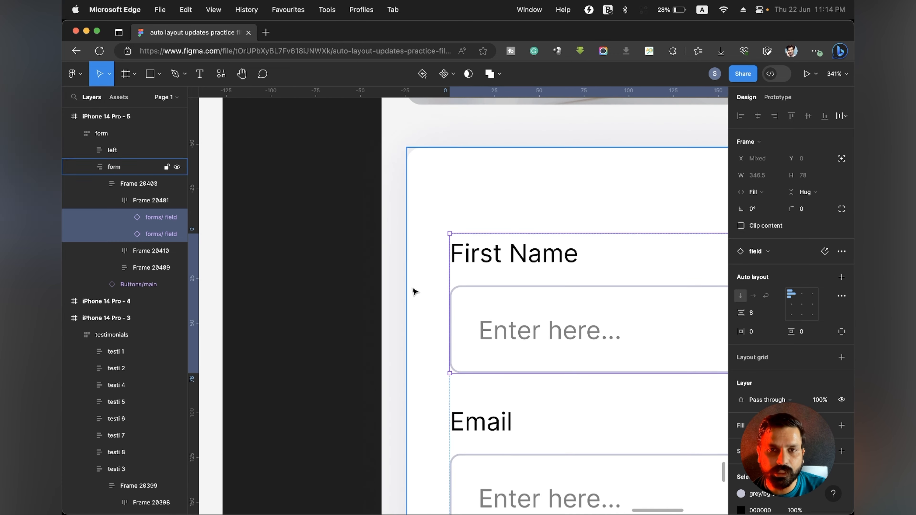
{"action": "scroll", "coordinate": [389, 289], "scroll_direction": "down", "scroll_amount": 10}
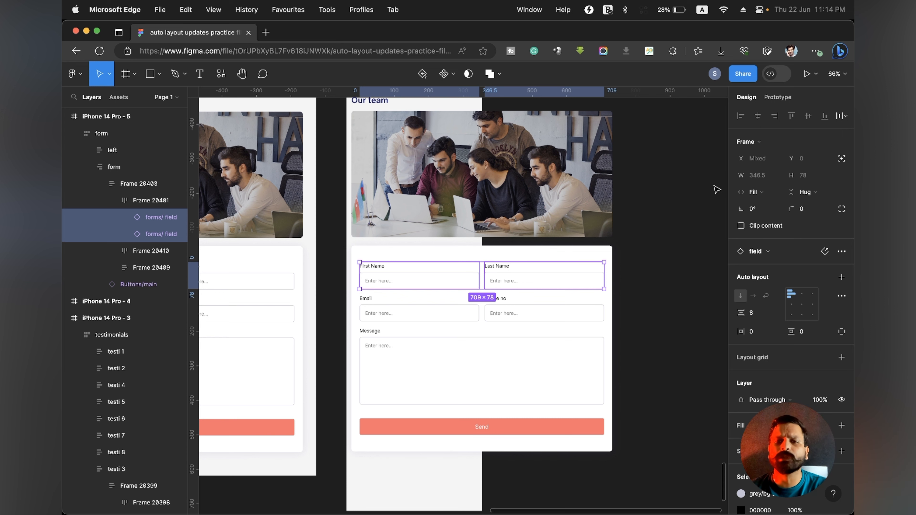
{"action": "type", "text": "3"}
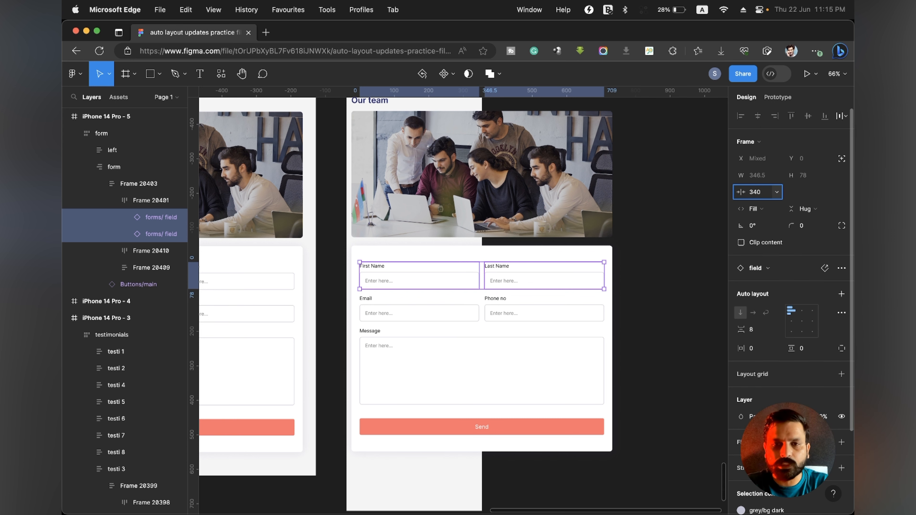
{"action": "type", "text": "40"}
{"action": "key", "text": "Return"}
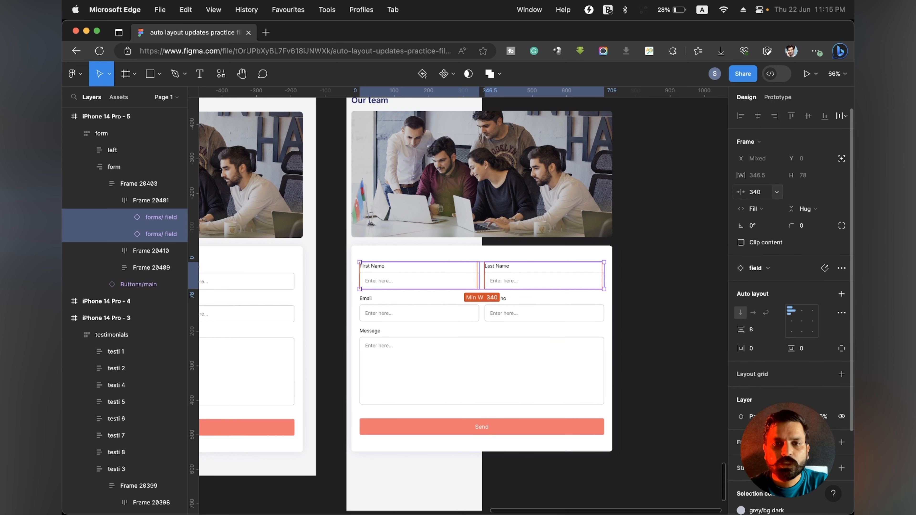
- Add a minimum width of 340 to the Email and Phone no fields in the iPhone 14 Pro - 5 form
{"action": "left_click", "coordinate": [666, 266]}
{"action": "left_click", "coordinate": [534, 282]}
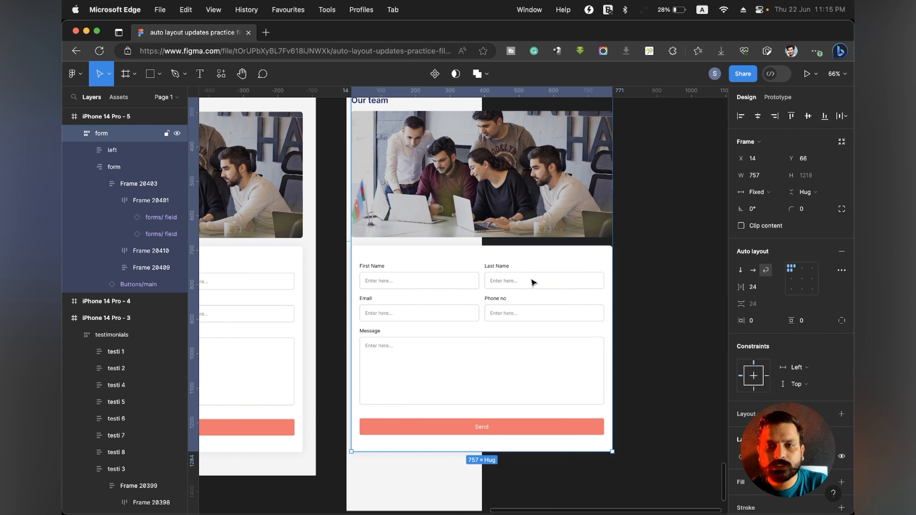
{"action": "left_click", "coordinate": [561, 284]}
{"action": "double_click", "coordinate": [557, 311]}
{"action": "left_click", "coordinate": [430, 319], "text": "shift"}
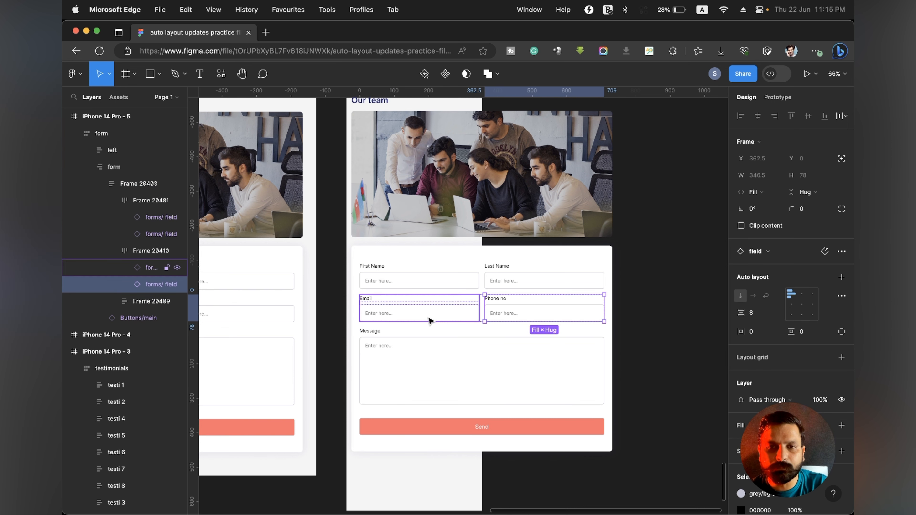
{"action": "left_click", "coordinate": [777, 176]}
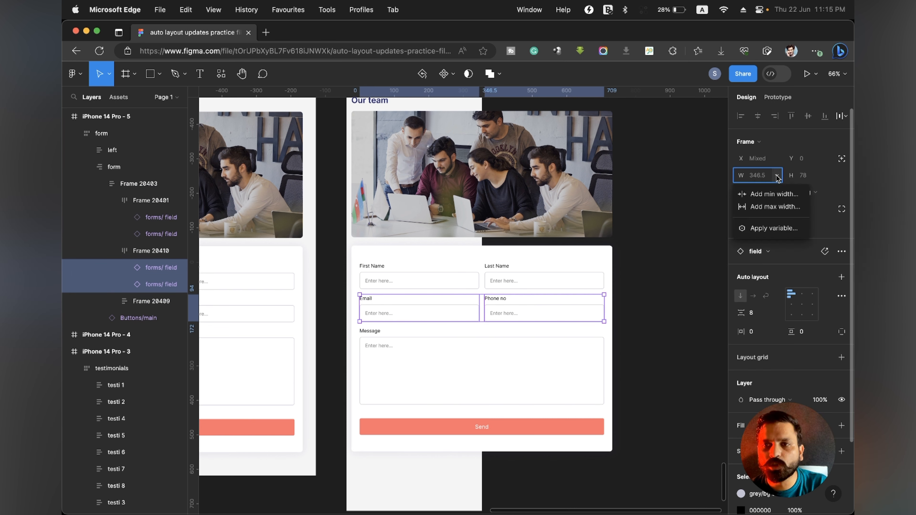
{"action": "left_click", "coordinate": [761, 193]}
{"action": "type", "text": "3"}
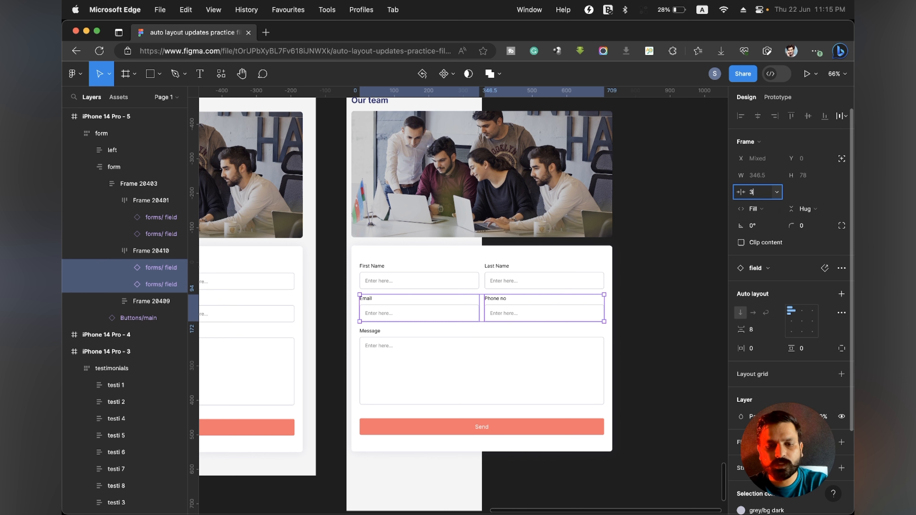
{"action": "type", "text": "40"}
{"action": "key", "text": "Return"}
- Test how the form fields react when the outer form frame in iPhone 14 Pro - 5 is narrowed, and undo the resize
{"action": "double_click", "coordinate": [514, 282]}
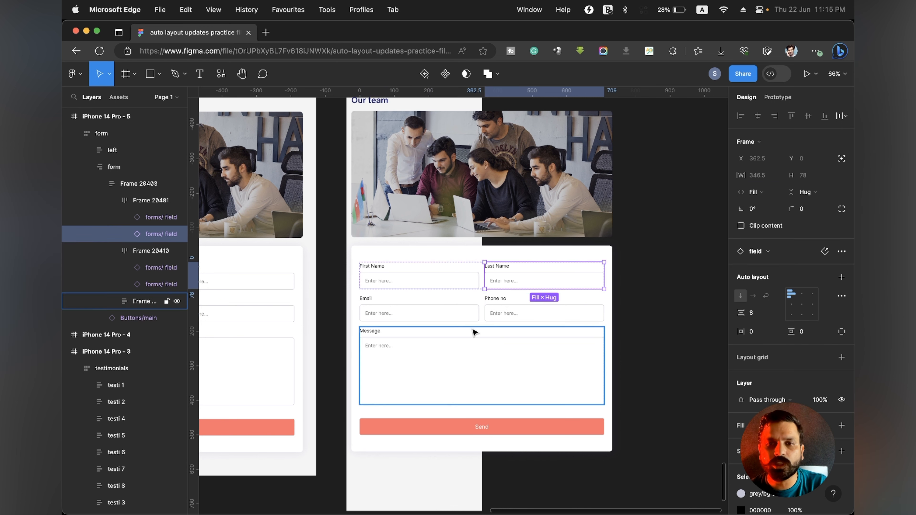
{"action": "double_click", "coordinate": [510, 316]}
{"action": "key", "text": "Escape"}
{"action": "left_click", "coordinate": [554, 315]}
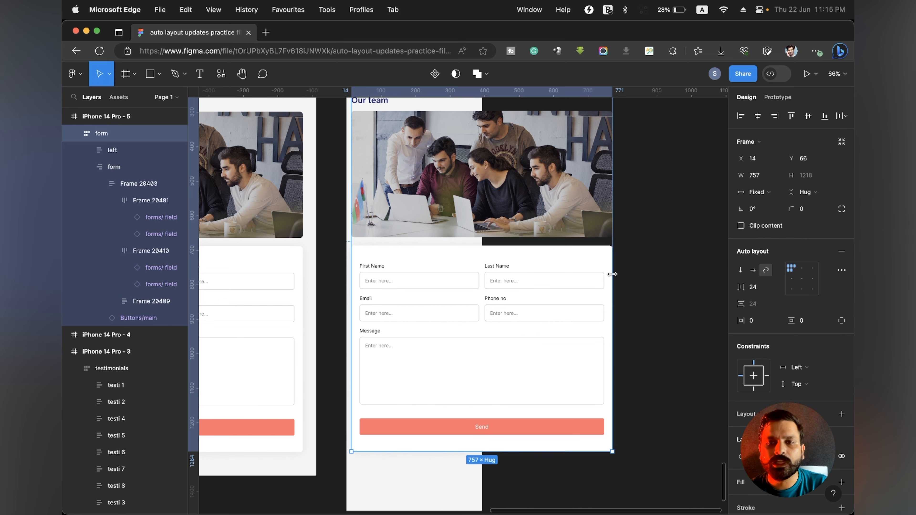
{"action": "left_click_drag", "start_coordinate": [612, 262], "coordinate": [509, 272]}
{"action": "key", "text": "super+z"}
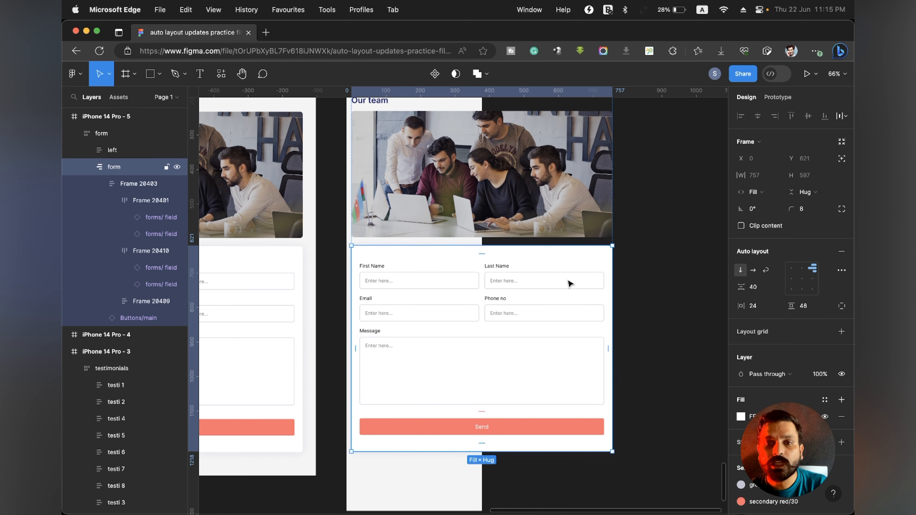
- Set the name row and the email and phone row to wrap, and narrow the outer form frame in iPhone 14 Pro - 5 to 370
{"action": "left_click", "coordinate": [569, 284]}
{"action": "left_click", "coordinate": [570, 314], "text": "shift"}
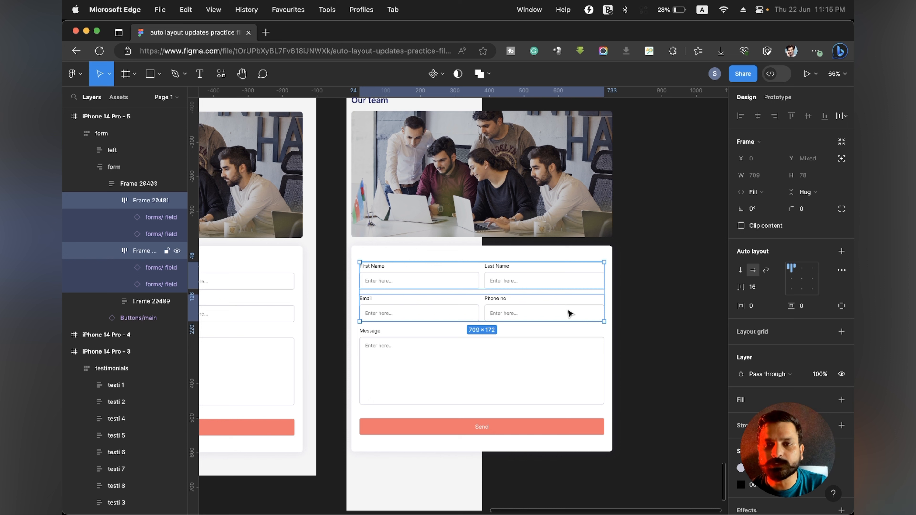
{"action": "left_click", "coordinate": [766, 270]}
{"action": "left_click", "coordinate": [665, 308]}
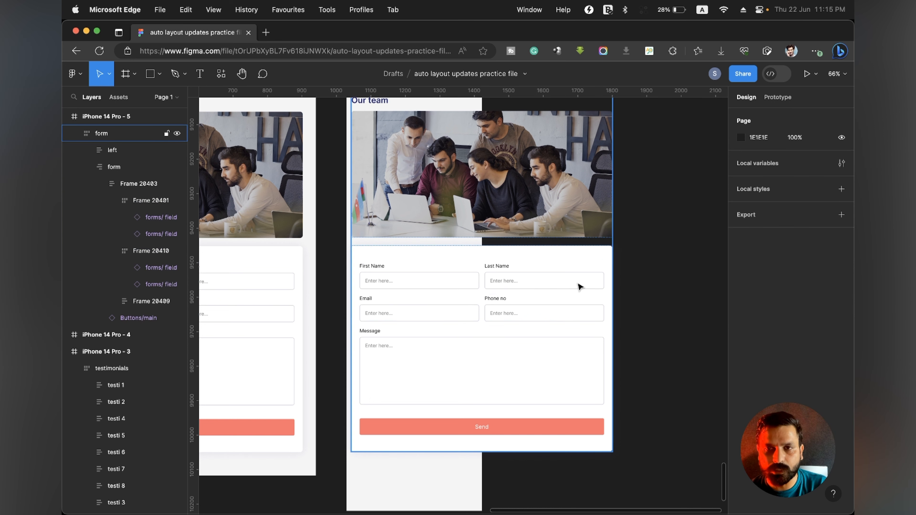
{"action": "left_click", "coordinate": [578, 286]}
{"action": "left_click_drag", "start_coordinate": [611, 251], "coordinate": [479, 262]}
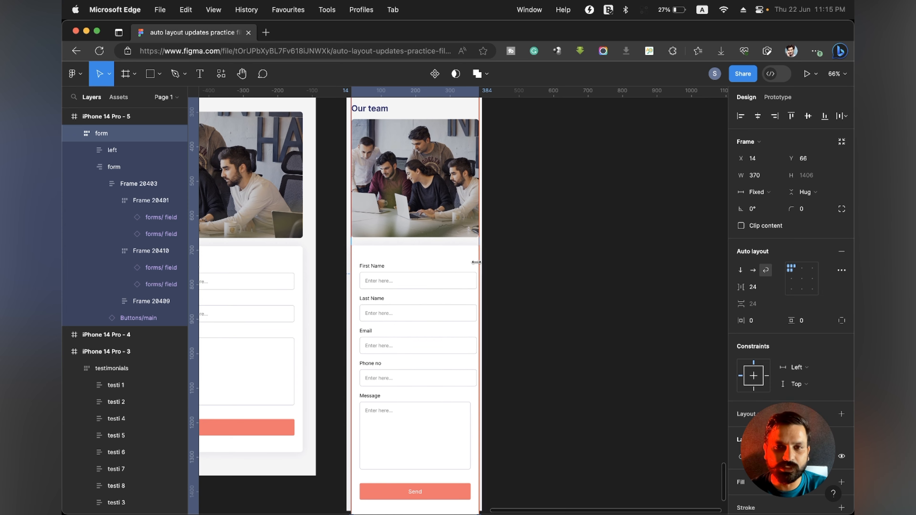
- Examine the stacked form fields, message box and Send button in iPhone 14 Pro - 5, including how they fit inside the form frame
{"action": "scroll", "coordinate": [477, 265], "scroll_direction": "down", "scroll_amount": 2}
{"action": "scroll", "coordinate": [477, 266], "scroll_direction": "left", "scroll_amount": 1}
{"action": "scroll", "coordinate": [478, 266], "scroll_direction": "down", "scroll_amount": 1}
{"action": "left_click", "coordinate": [537, 268]}
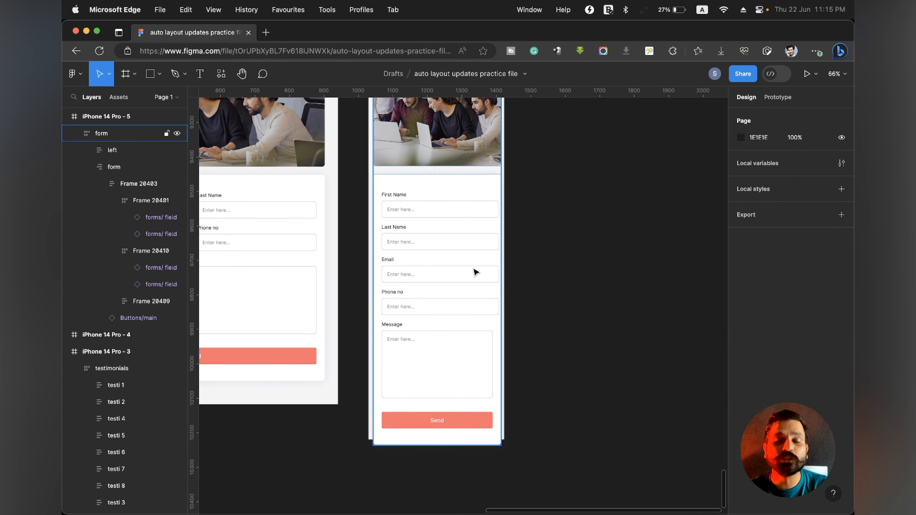
{"action": "scroll", "coordinate": [475, 269], "scroll_direction": "up", "scroll_amount": 1}
{"action": "scroll", "coordinate": [475, 269], "scroll_direction": "left", "scroll_amount": 1}
{"action": "scroll", "coordinate": [475, 272], "scroll_direction": "up", "scroll_amount": 5}
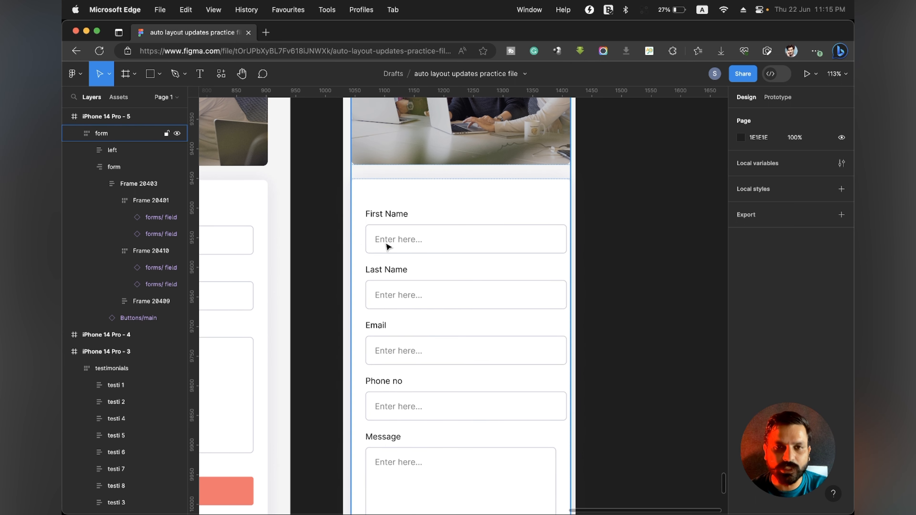
{"action": "left_click", "coordinate": [485, 239]}
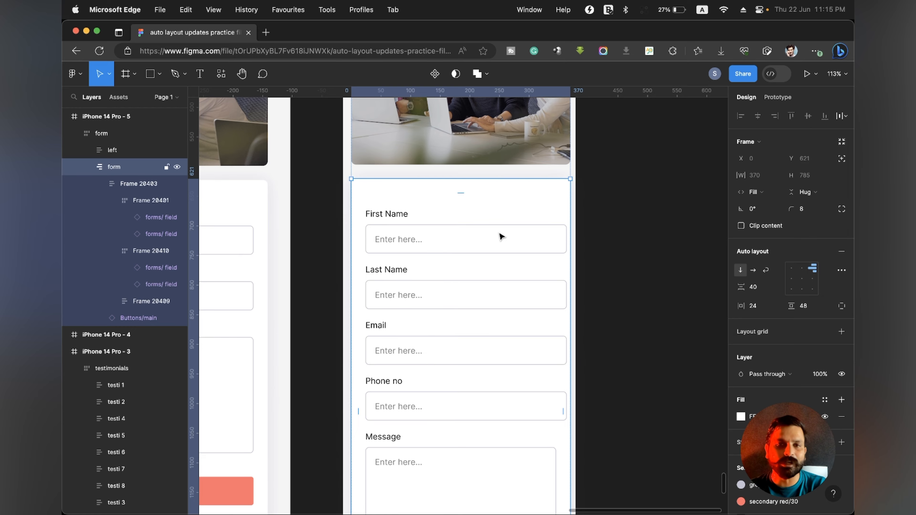
{"action": "scroll", "coordinate": [504, 235], "scroll_direction": "down", "scroll_amount": 5}
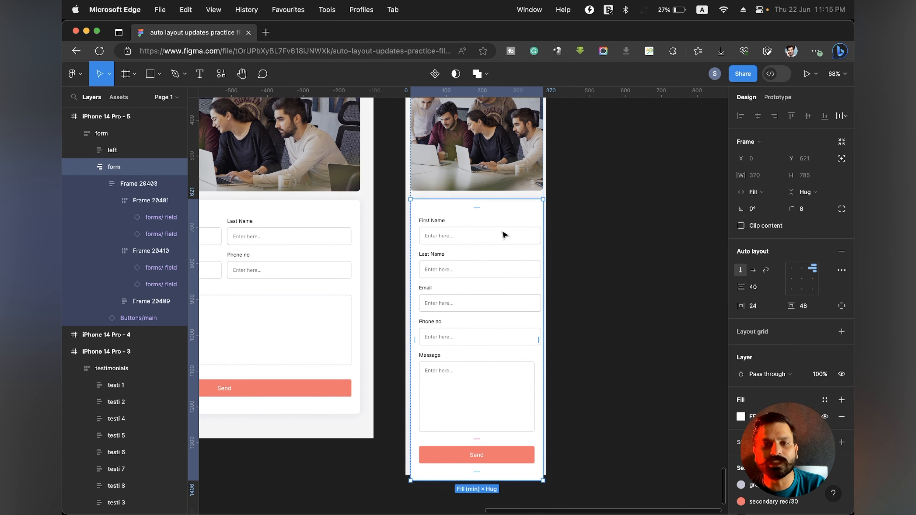
- Compare the form section layouts across the Desktop - 5, iPad Pro 11" - 5 and iPhone 14 Pro - 5 frames
{"action": "scroll", "coordinate": [504, 235], "scroll_direction": "up", "scroll_amount": 5}
{"action": "left_click", "coordinate": [601, 212]}
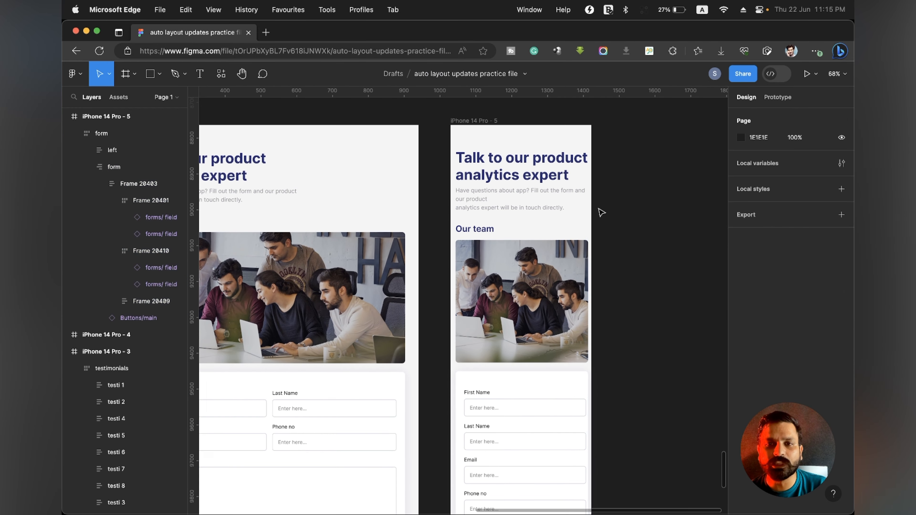
{"action": "scroll", "coordinate": [665, 166], "scroll_direction": "down", "scroll_amount": 8}
{"action": "scroll", "coordinate": [665, 165], "scroll_direction": "up", "scroll_amount": 5}
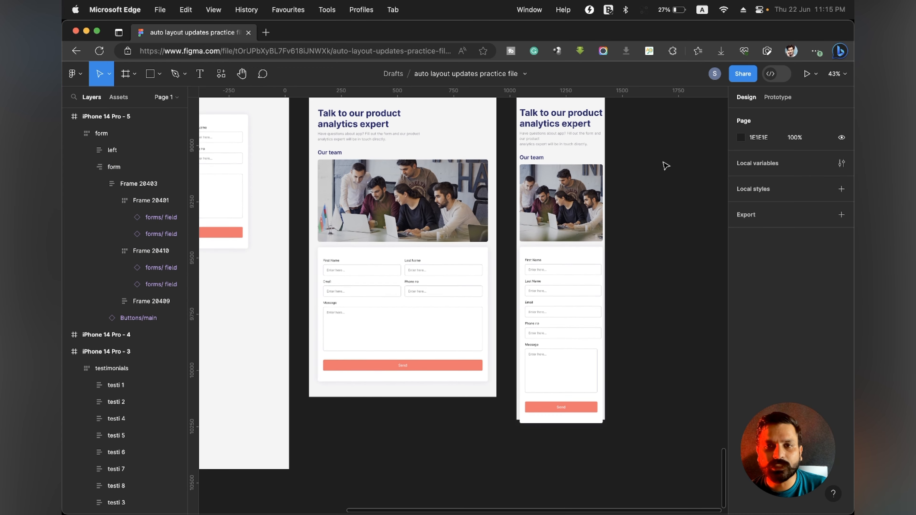
{"action": "scroll", "coordinate": [665, 165], "scroll_direction": "up", "scroll_amount": 1}
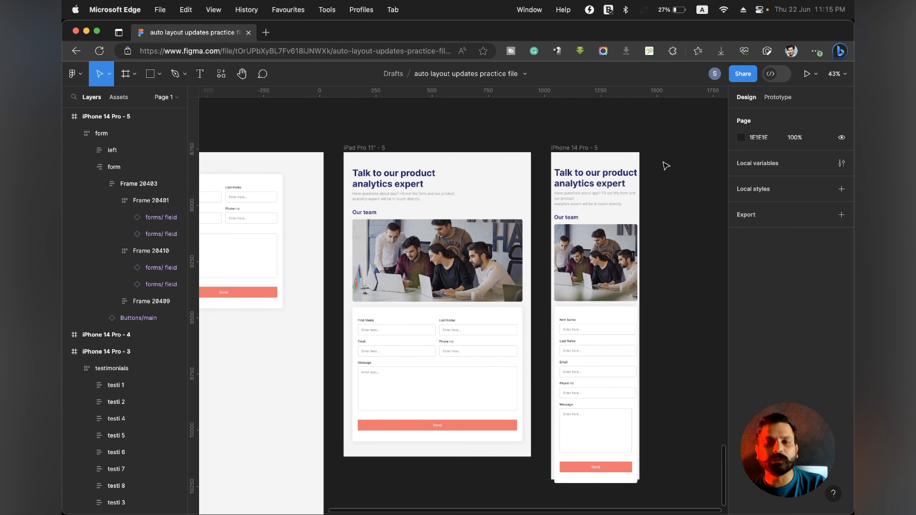
{"action": "scroll", "coordinate": [669, 164], "scroll_direction": "down", "scroll_amount": 4}
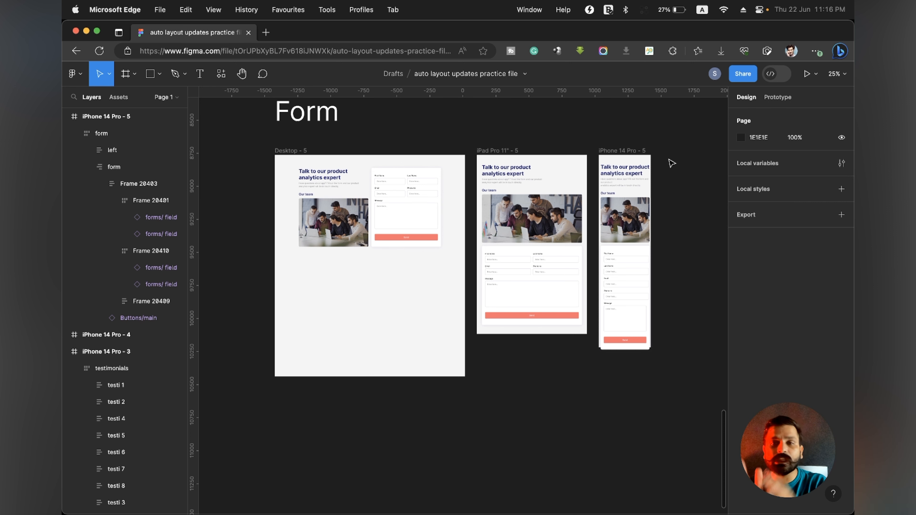
{"action": "scroll", "coordinate": [670, 162], "scroll_direction": "up", "scroll_amount": 15}
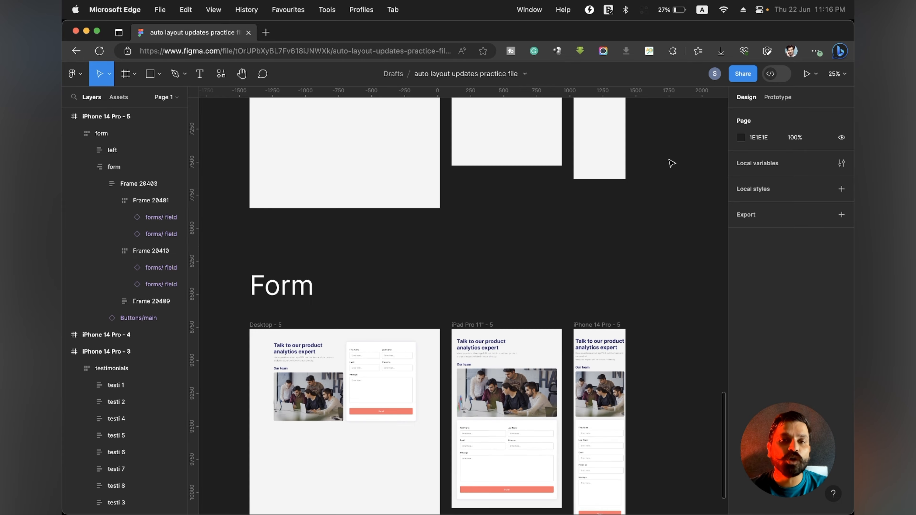